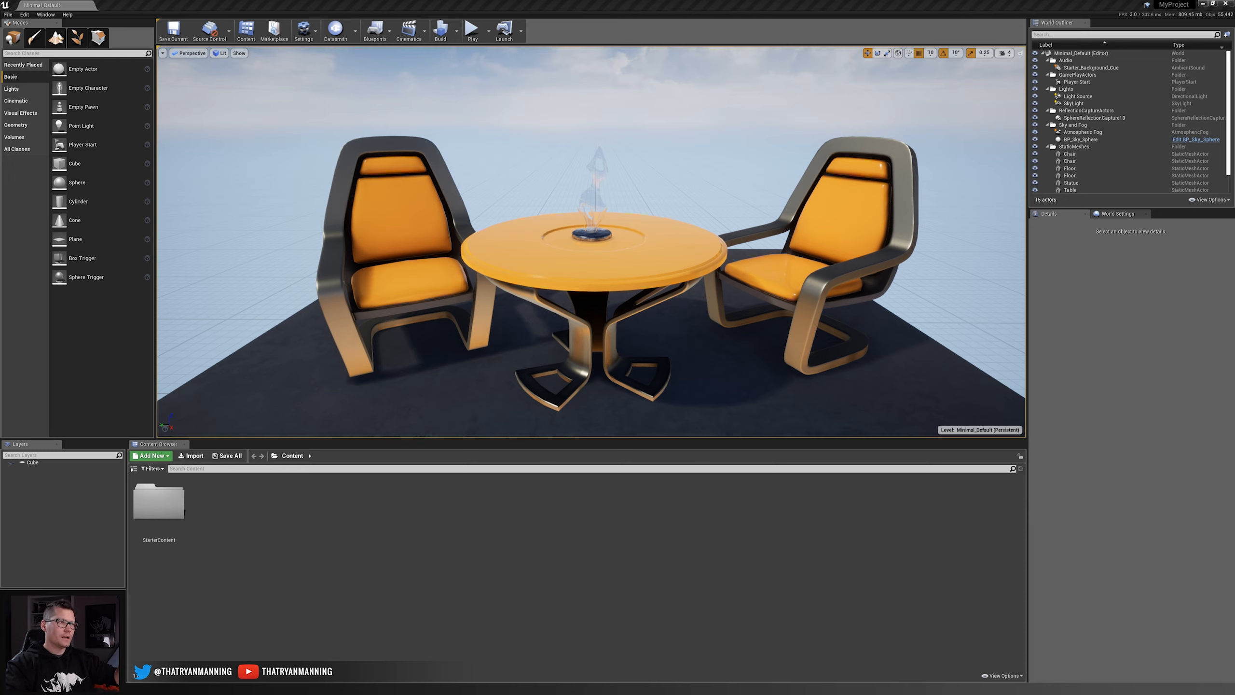
- Examine the project file commands, including the packaging platforms, and the commands for editor preferences, project settings and plugins
{"action": "left_click", "coordinate": [8, 14]}
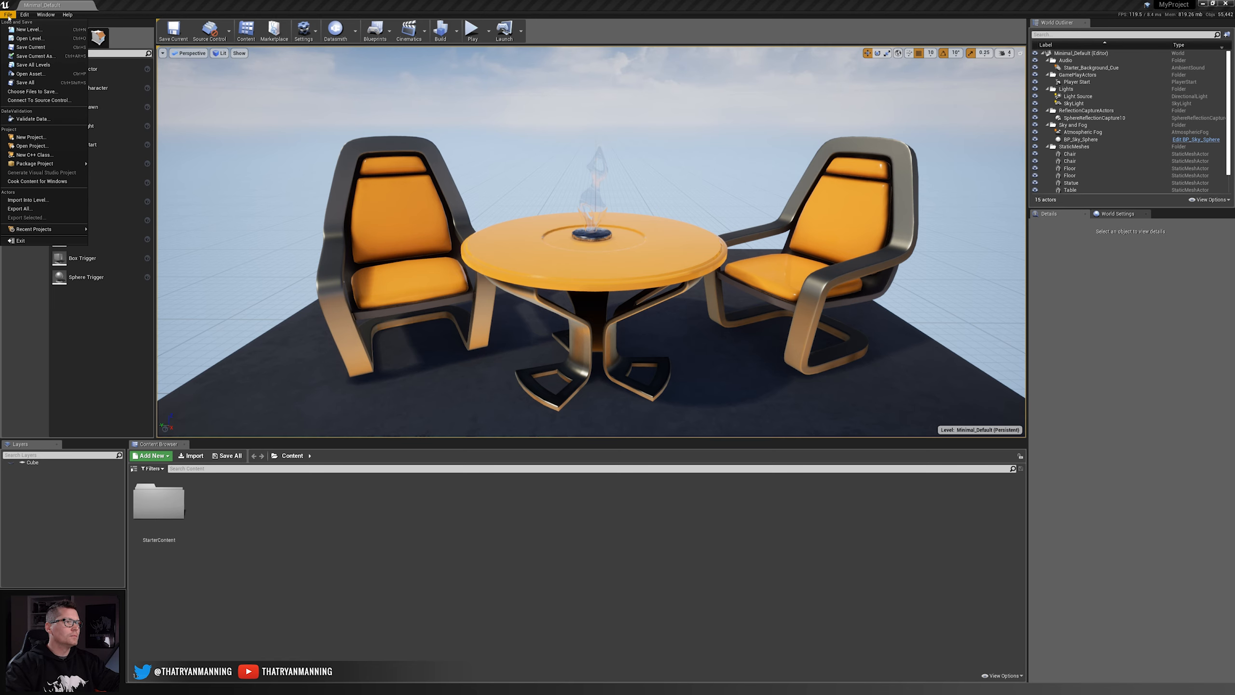
{"action": "mouse_move", "coordinate": [28, 17]}
{"action": "mouse_move", "coordinate": [31, 166]}
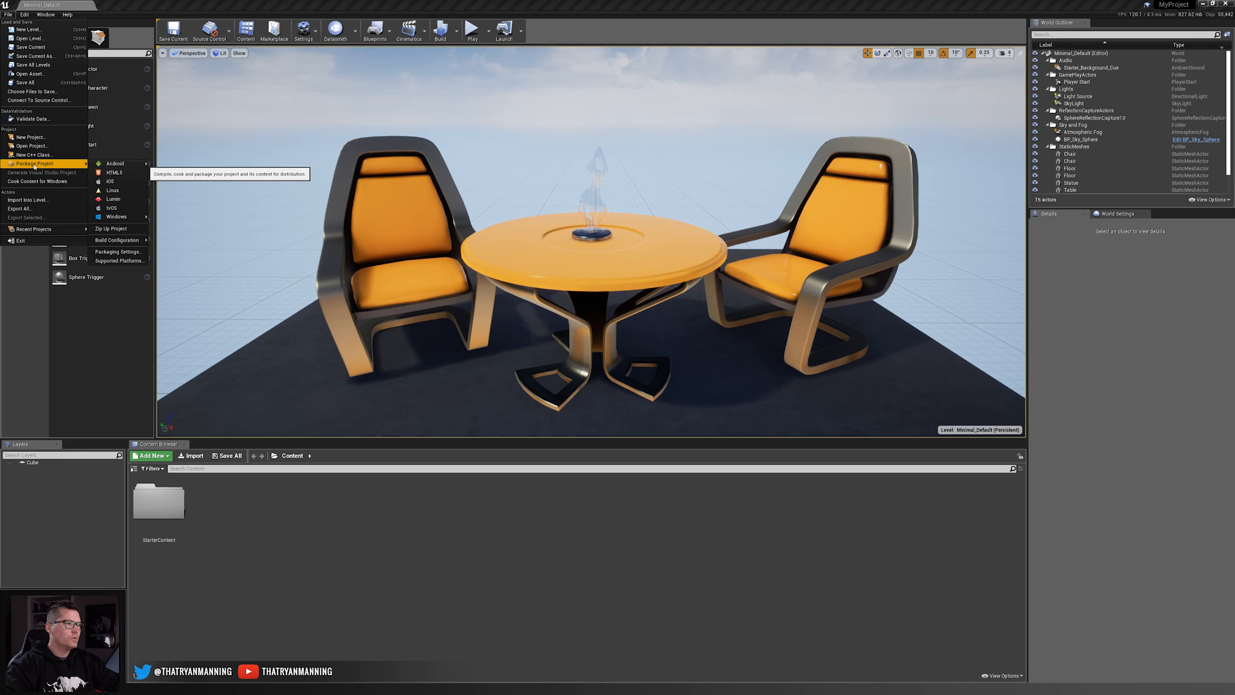
{"action": "mouse_move", "coordinate": [117, 216]}
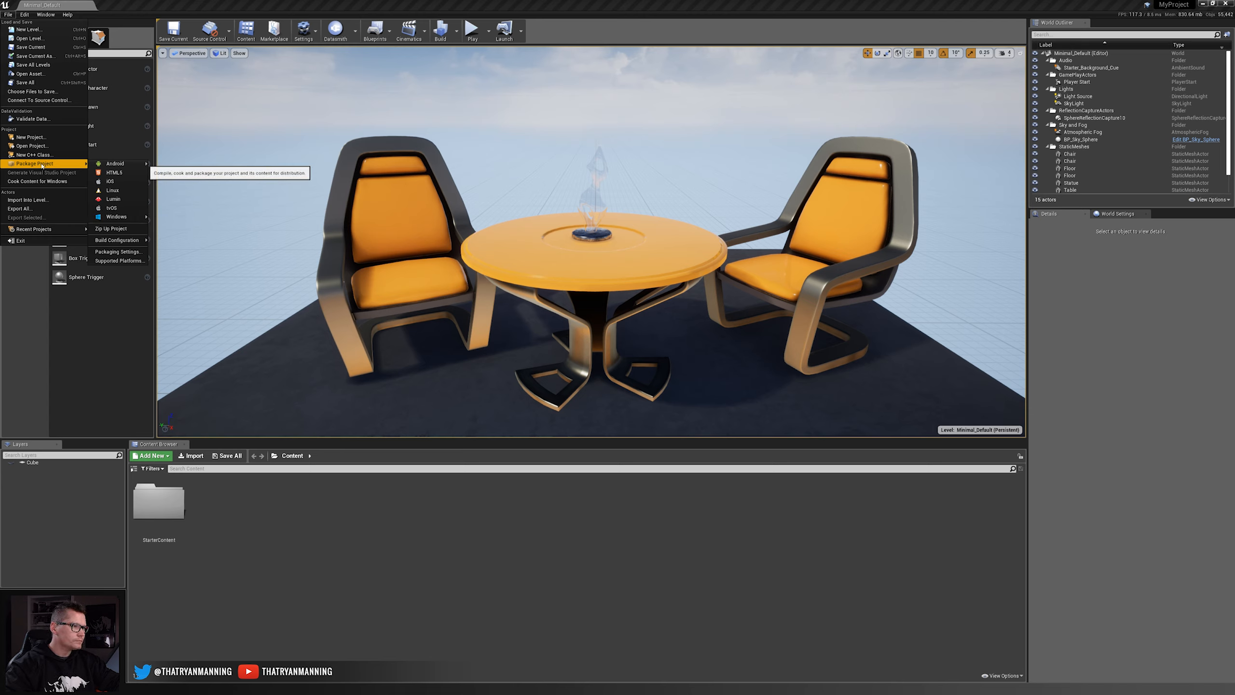
{"action": "left_click", "coordinate": [43, 15]}
{"action": "left_click", "coordinate": [23, 14]}
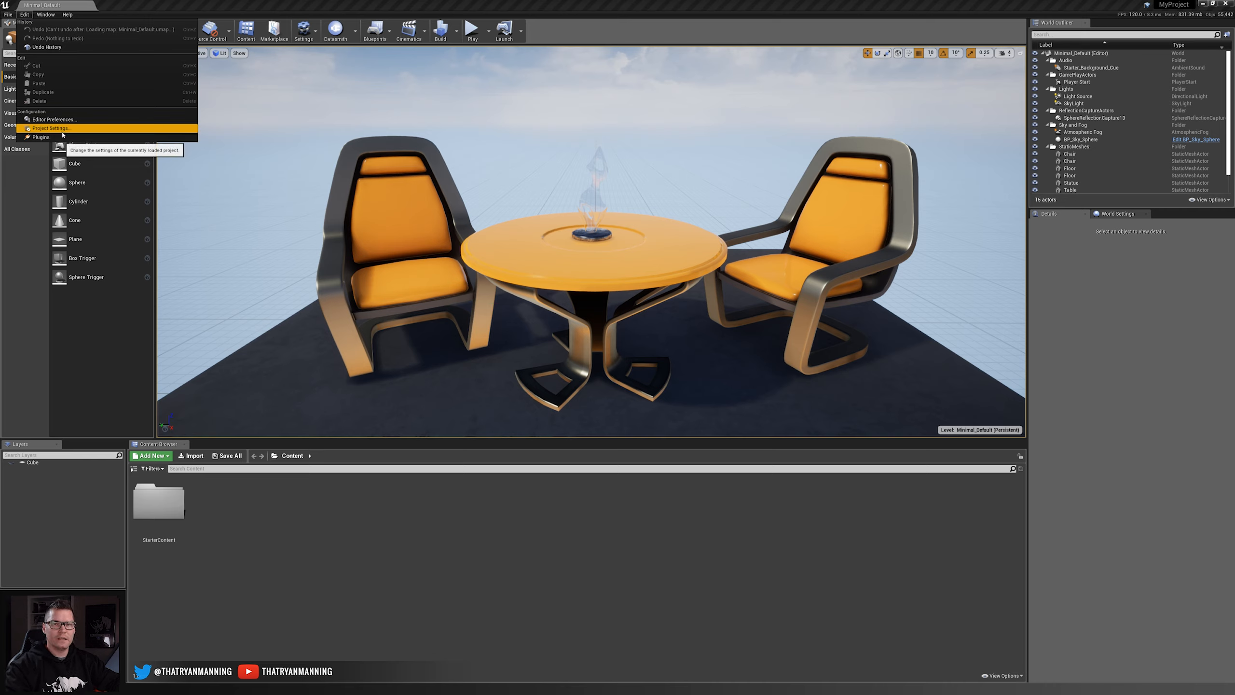
- Examine which editor panels, such as Modes, Layers and World Outliner, can be shown or hidden
{"action": "left_click", "coordinate": [43, 14]}
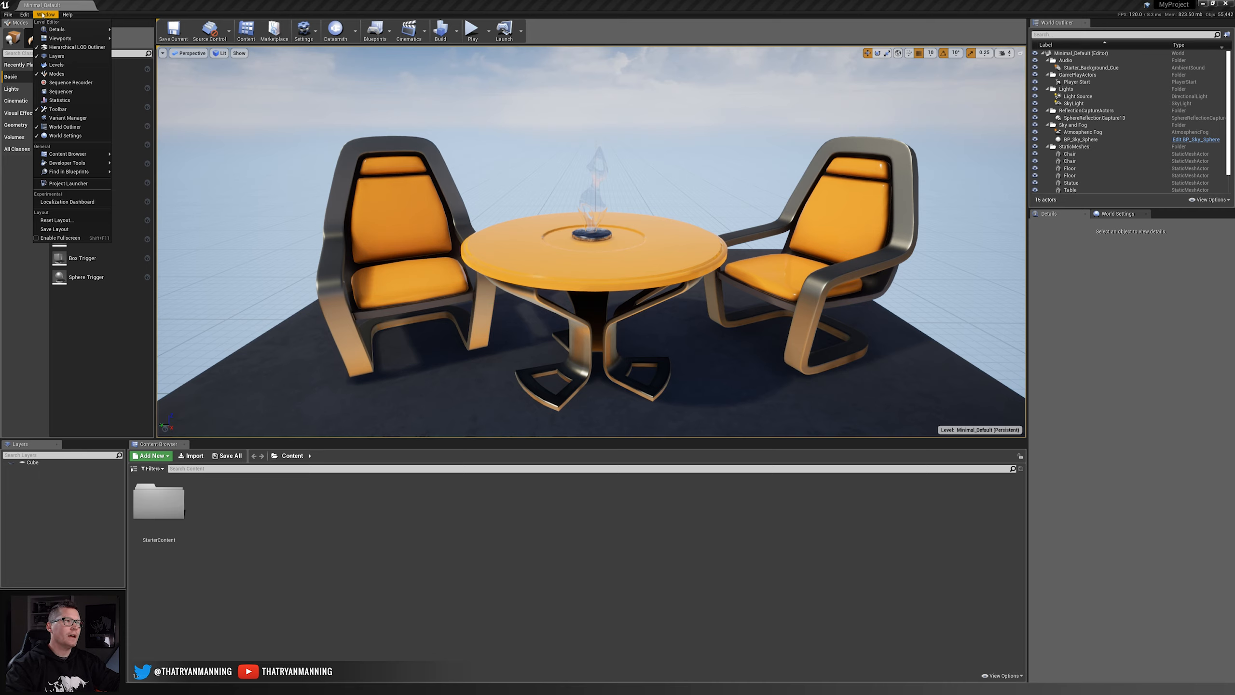
{"action": "left_click", "coordinate": [55, 74]}
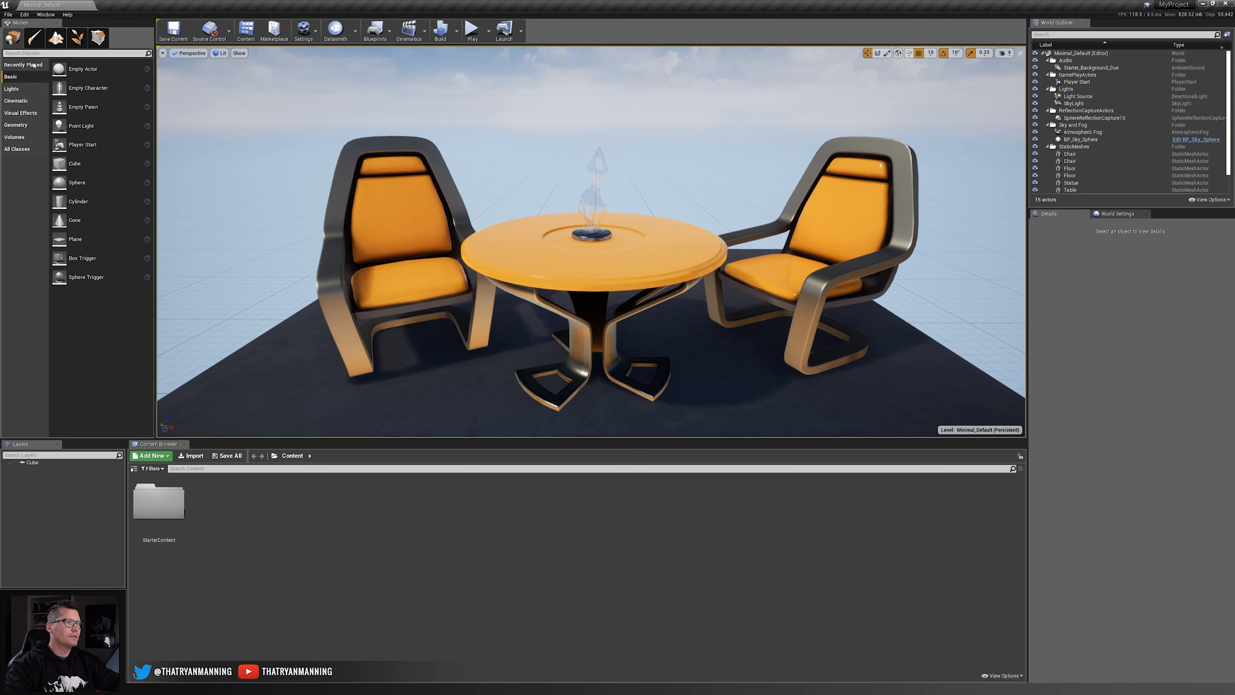
{"action": "left_click", "coordinate": [46, 14]}
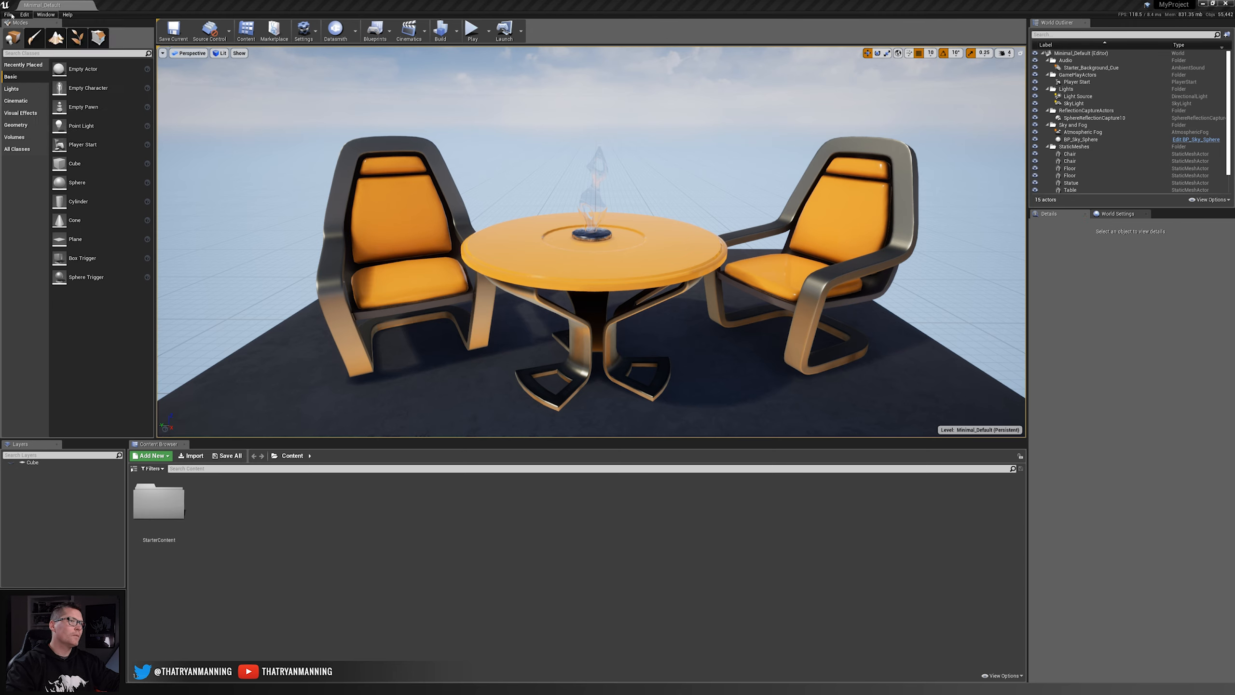
{"action": "mouse_move", "coordinate": [45, 17]}
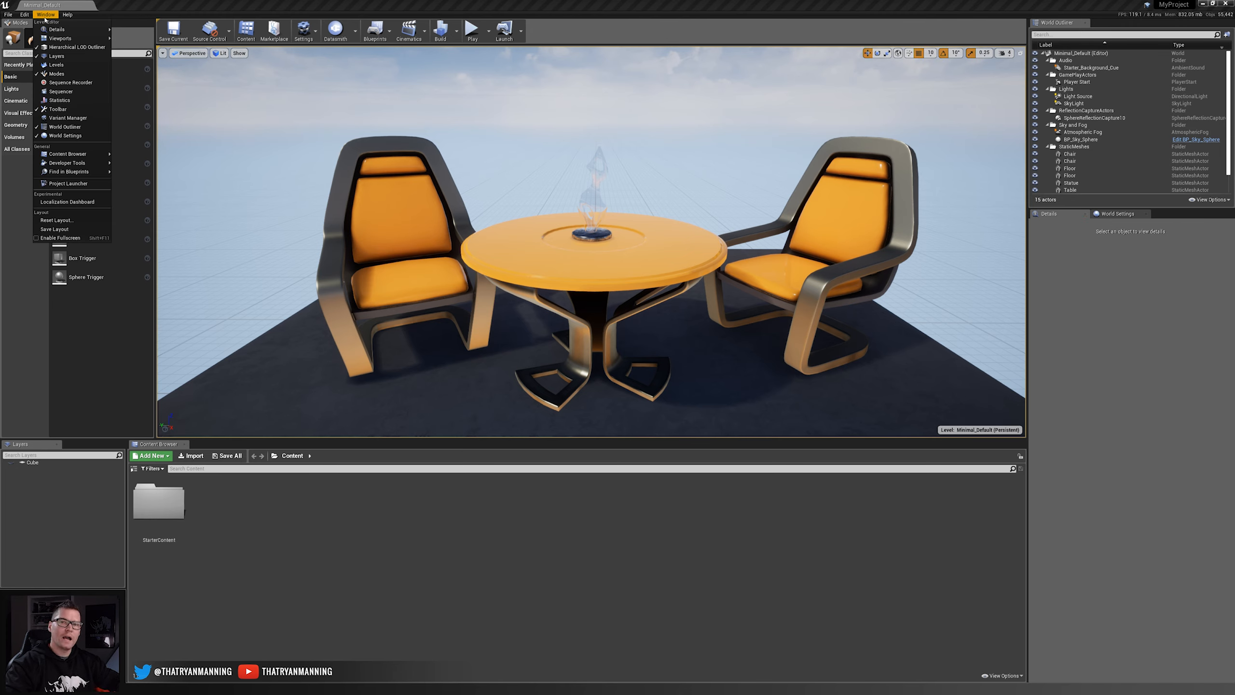
{"action": "left_click", "coordinate": [208, 5]}
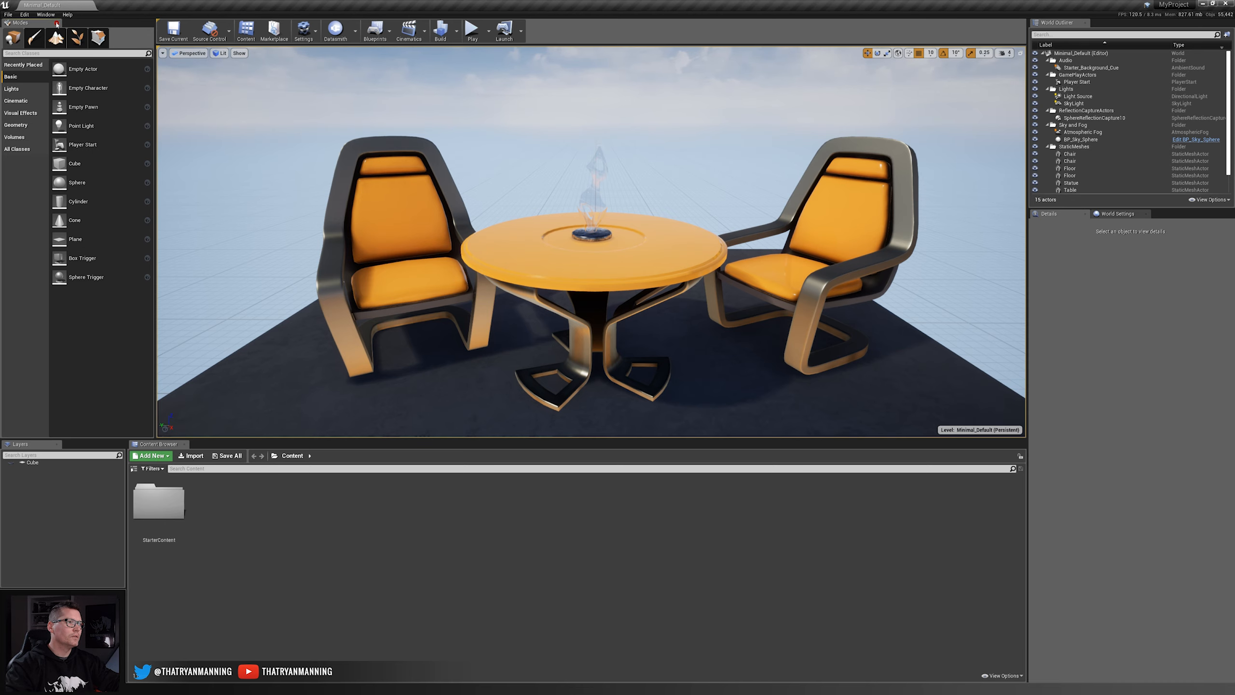
- Close the Modes panel and restore it to the editor layout
{"action": "left_click", "coordinate": [57, 23]}
{"action": "left_click", "coordinate": [45, 14]}
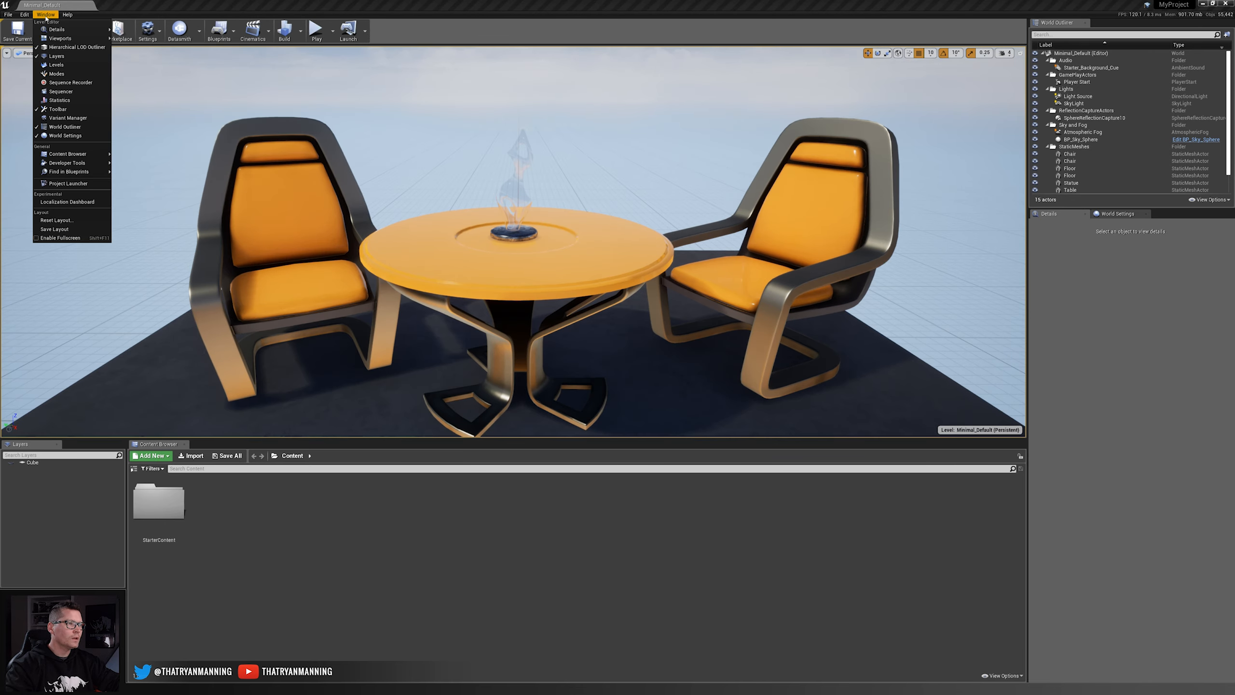
{"action": "left_click", "coordinate": [51, 73]}
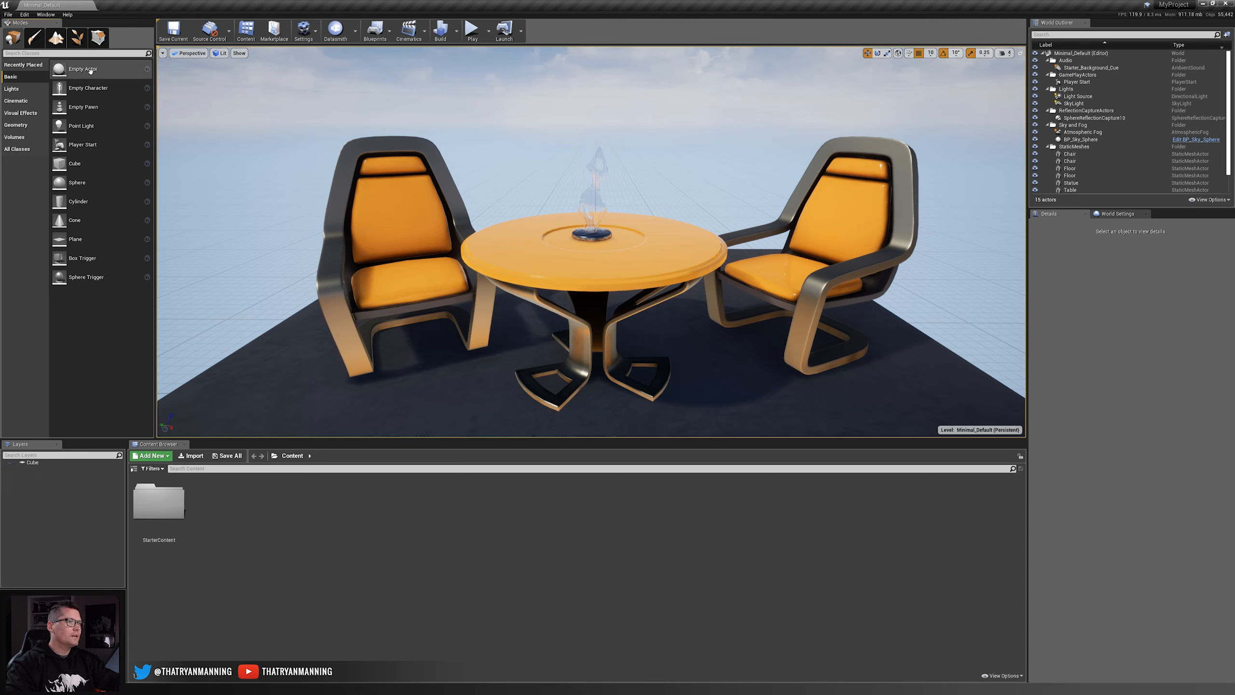
- Place a point light in the scene between the left chair and the table, and delete it again
{"action": "left_click", "coordinate": [15, 88]}
{"action": "left_click_drag", "start_coordinate": [80, 89], "coordinate": [539, 234]}
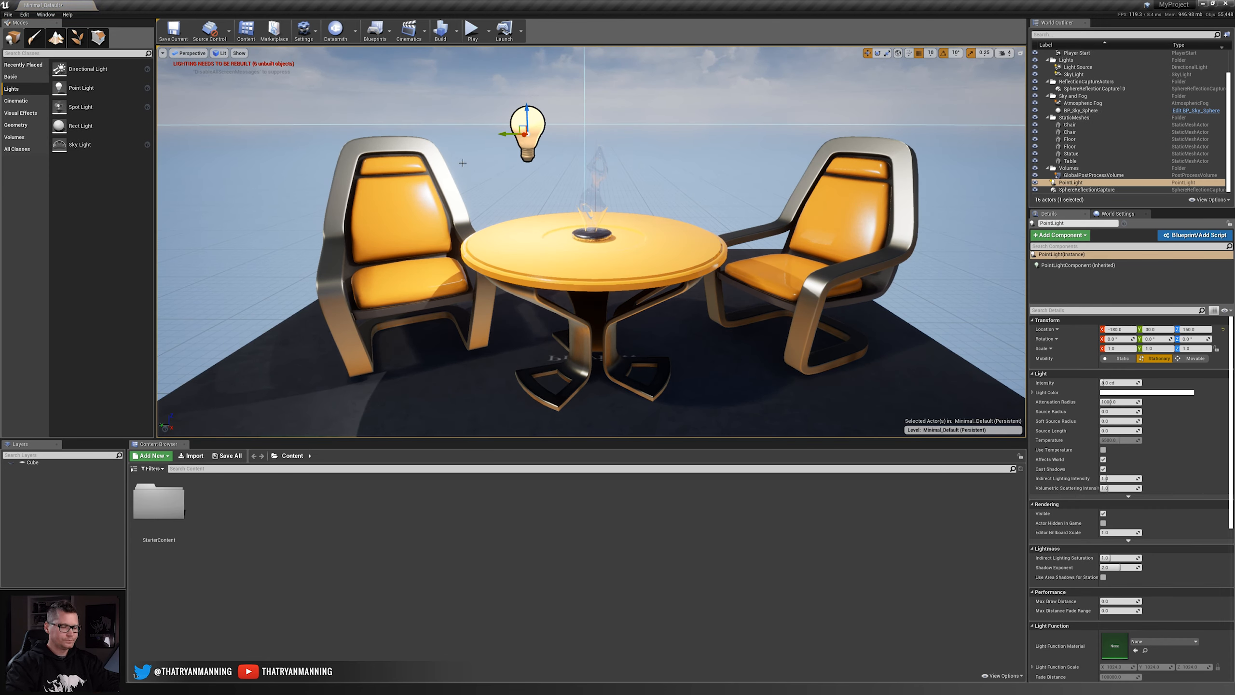
{"action": "key", "text": "Delete"}
- Examine the placeable actors in the Cinematic, Visual Effects, Geometry, Volumes and All Classes categories
{"action": "left_click", "coordinate": [15, 101]}
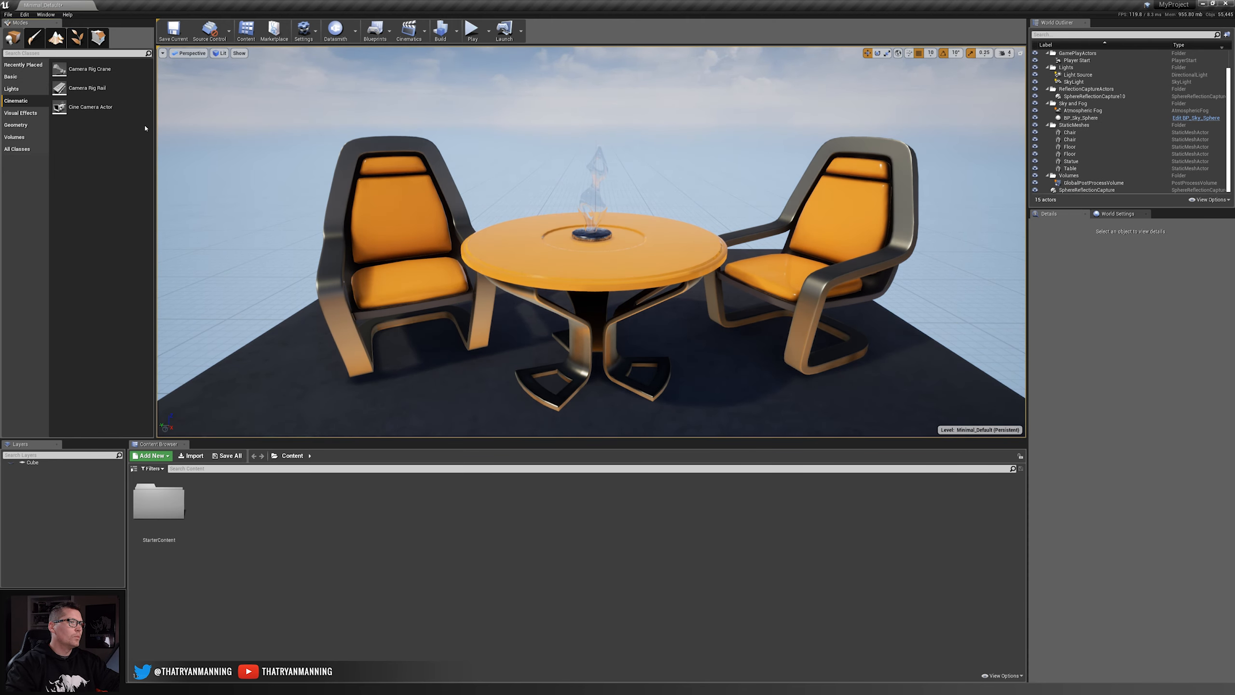
{"action": "left_click", "coordinate": [21, 113]}
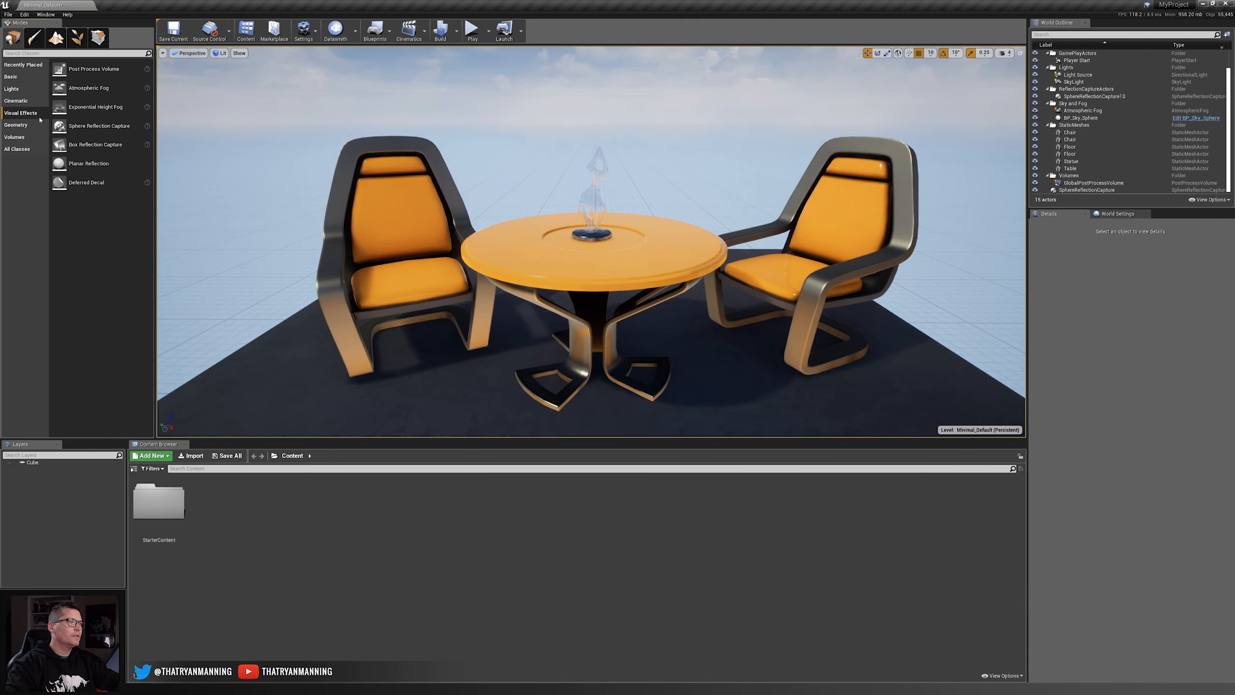
{"action": "left_click", "coordinate": [16, 125]}
{"action": "left_click", "coordinate": [14, 137]}
{"action": "left_click", "coordinate": [17, 150]}
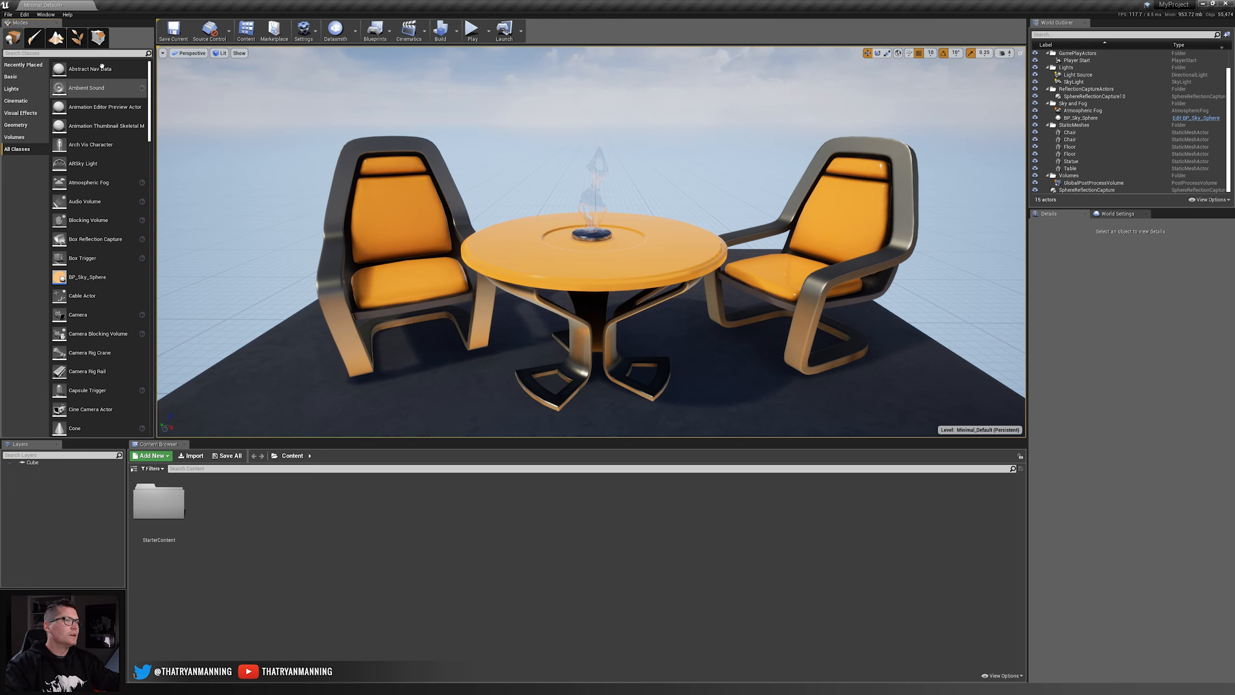
- Examine the Landscape, Foliage and Geometry Editing modes, and return to placing basic actors
{"action": "left_click", "coordinate": [34, 40]}
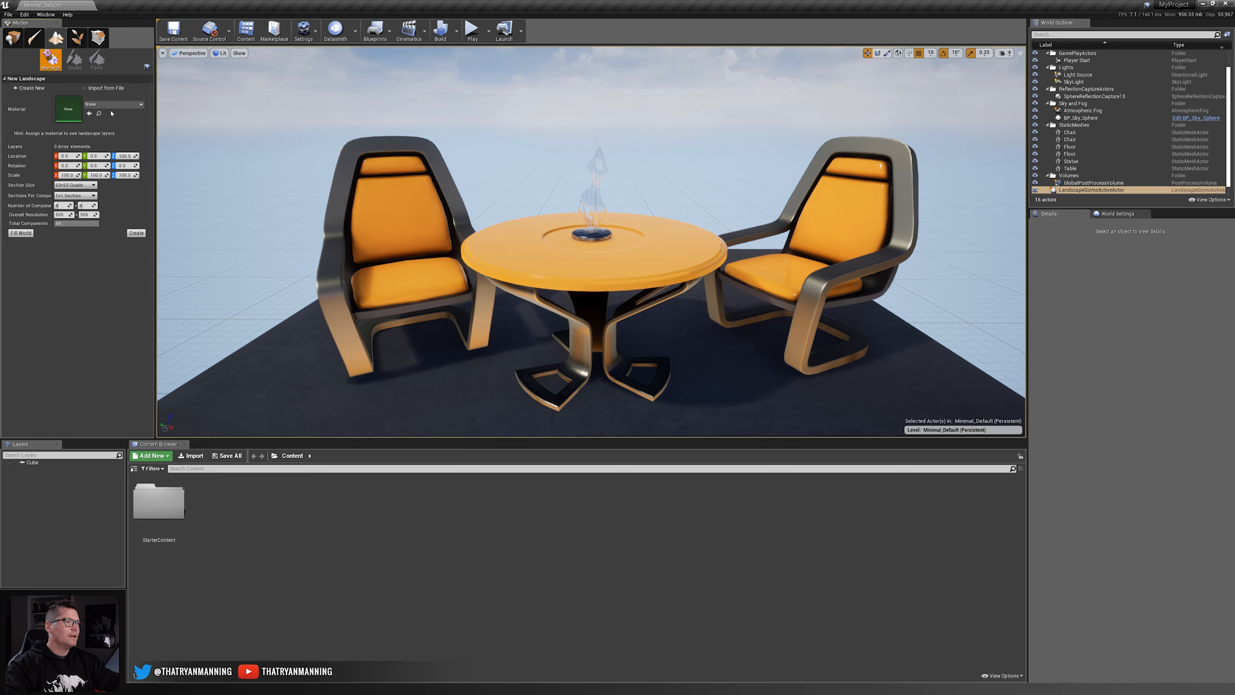
{"action": "left_click", "coordinate": [77, 38]}
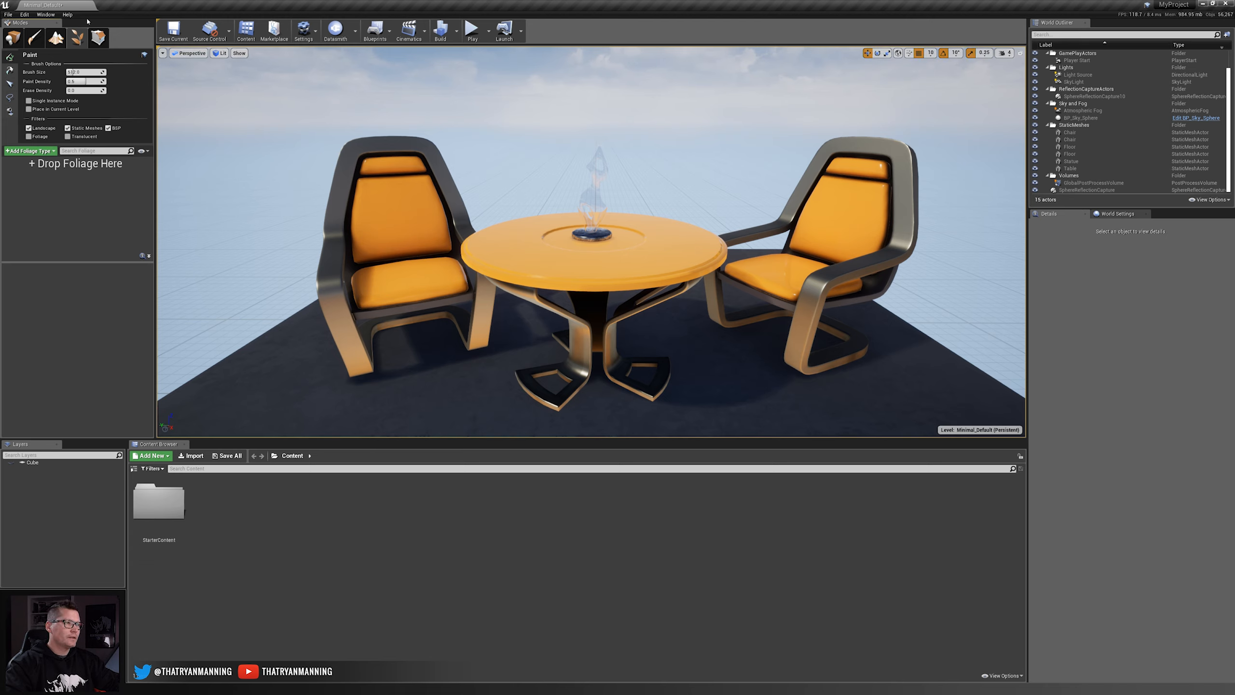
{"action": "left_click", "coordinate": [98, 37]}
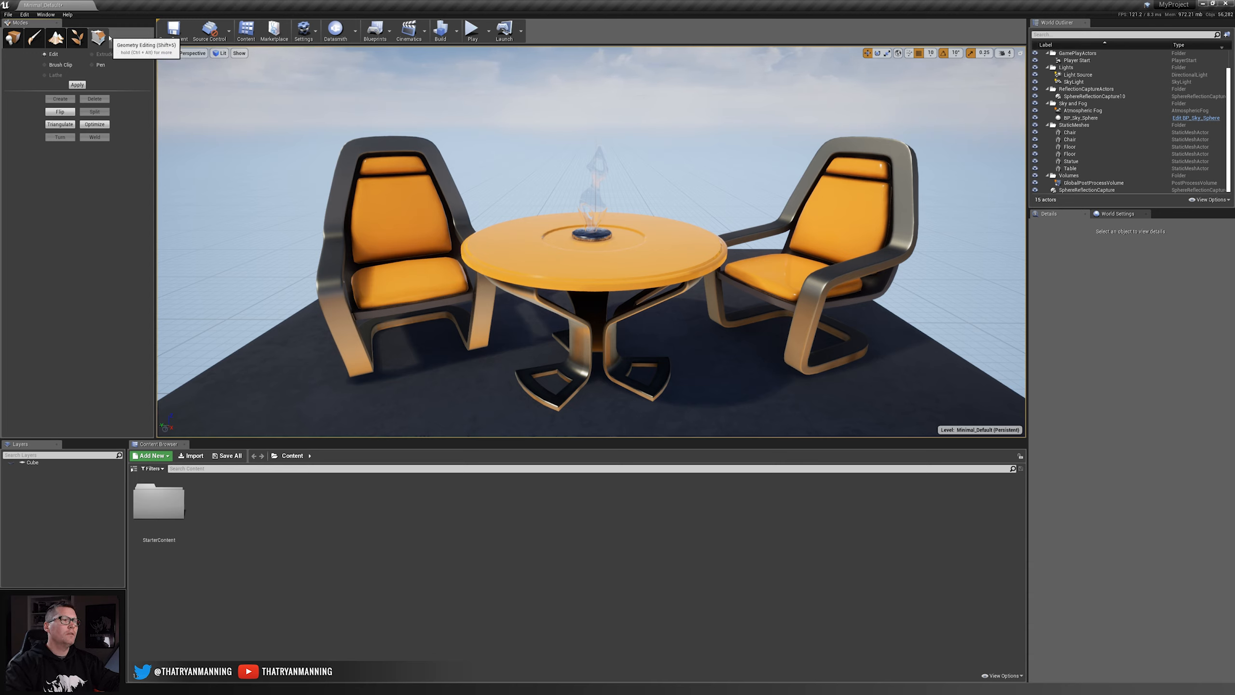
{"action": "left_click", "coordinate": [14, 42]}
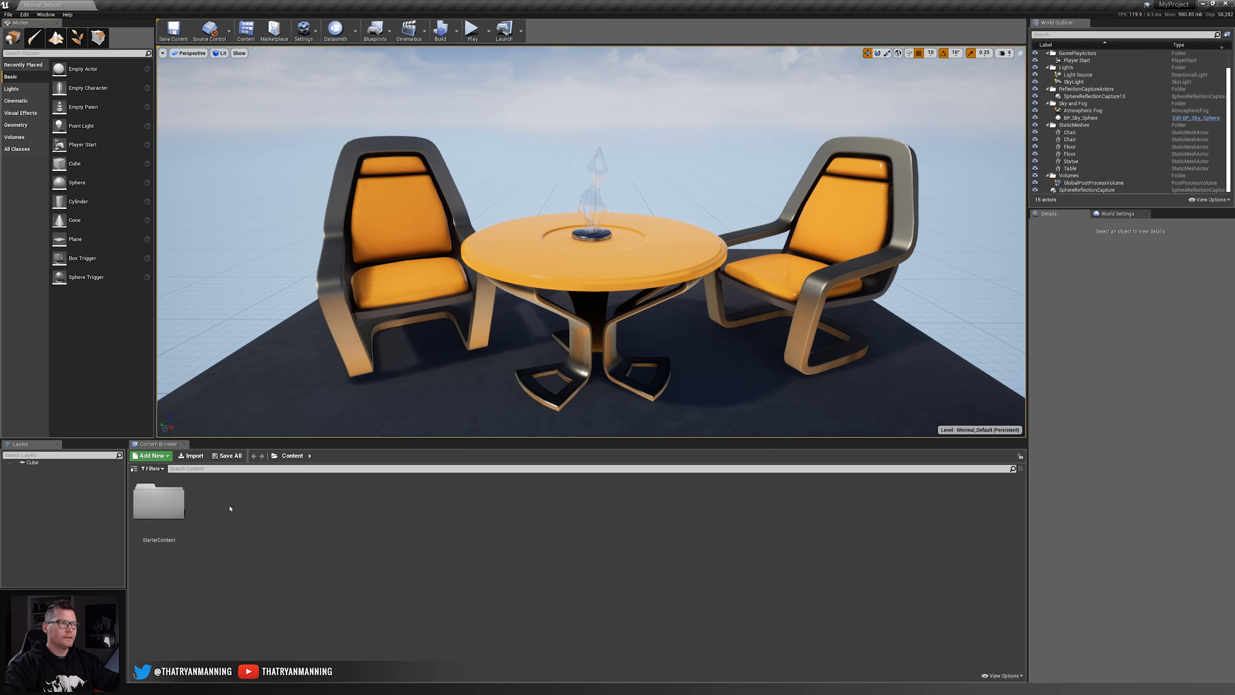
- Examine the editor settings such as material quality, the Blueprint class options, and the build options for lighting and geometry
{"action": "left_click", "coordinate": [304, 29]}
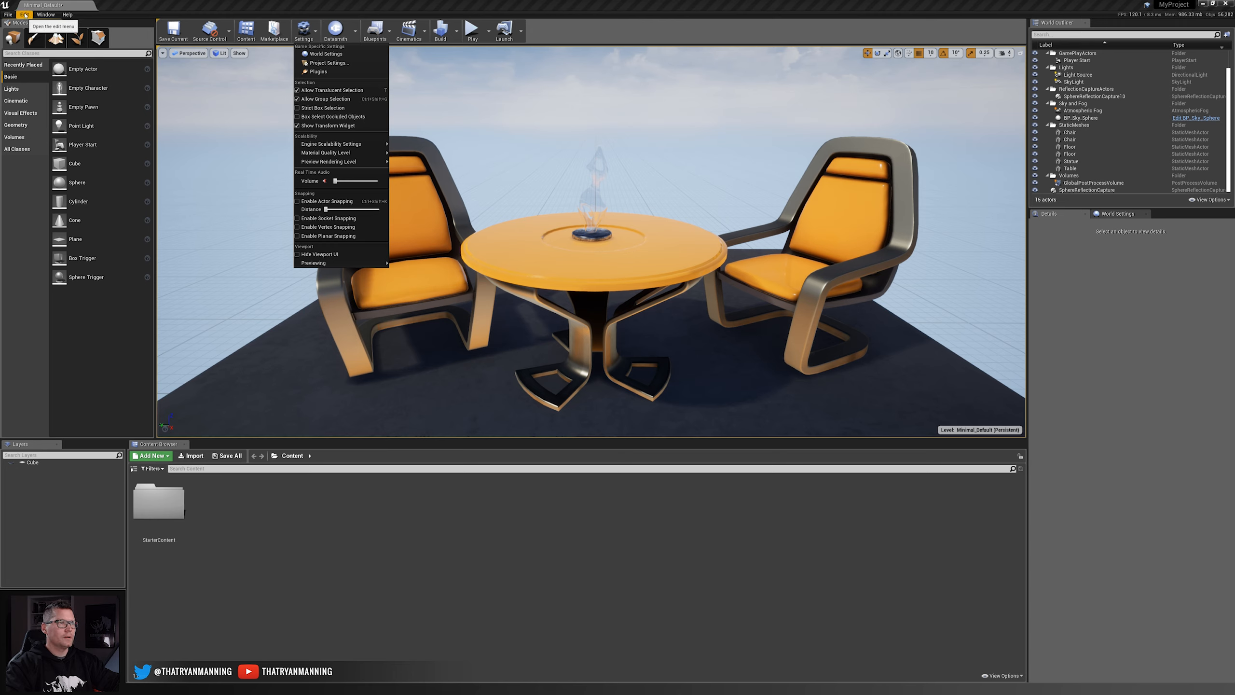
{"action": "mouse_move", "coordinate": [345, 154]}
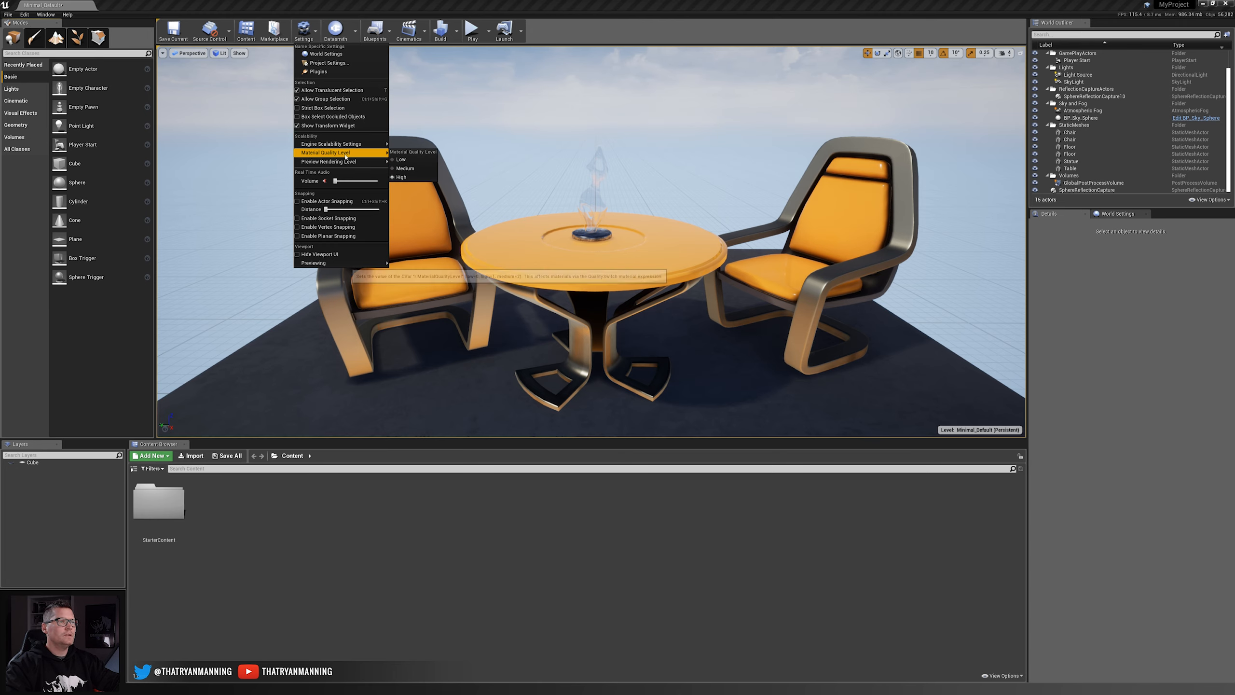
{"action": "left_click", "coordinate": [304, 31]}
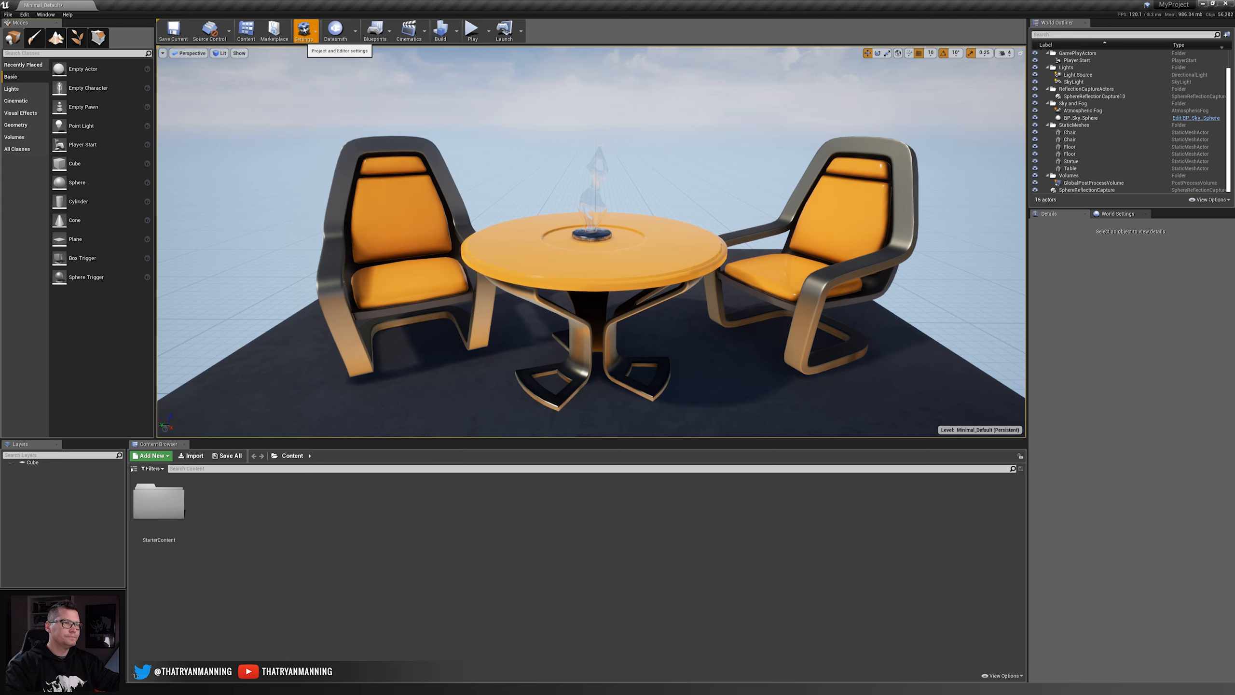
{"action": "left_click", "coordinate": [390, 33]}
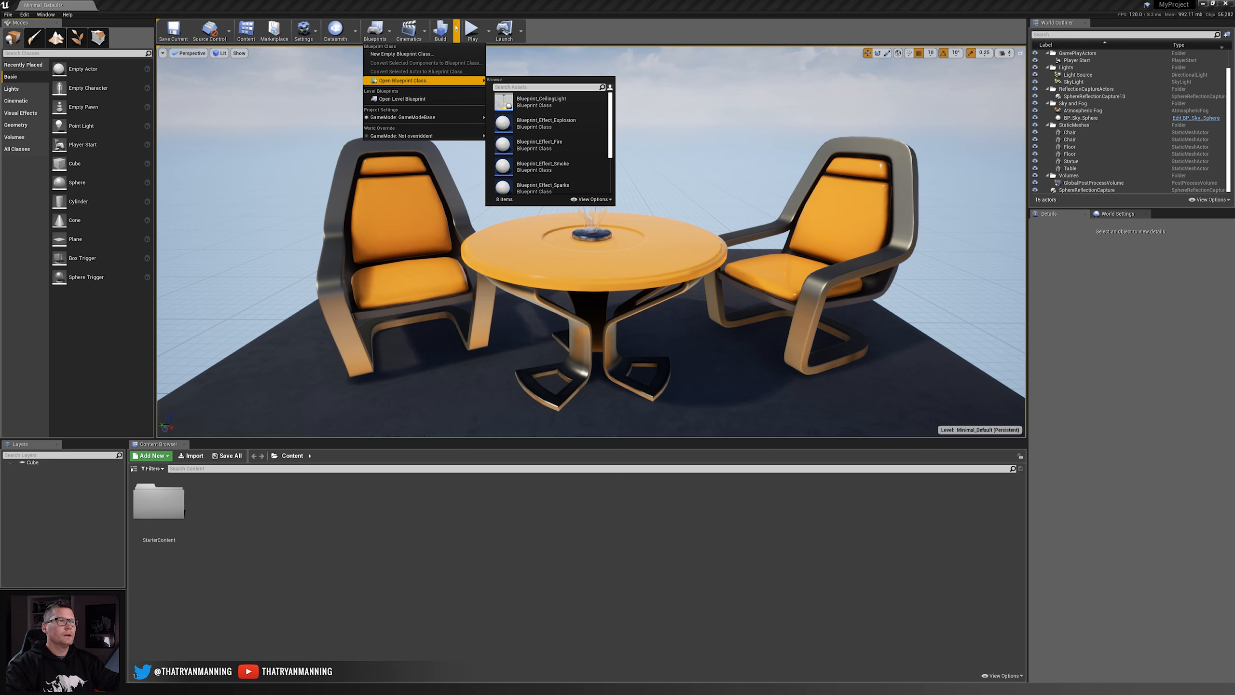
{"action": "left_click", "coordinate": [457, 31]}
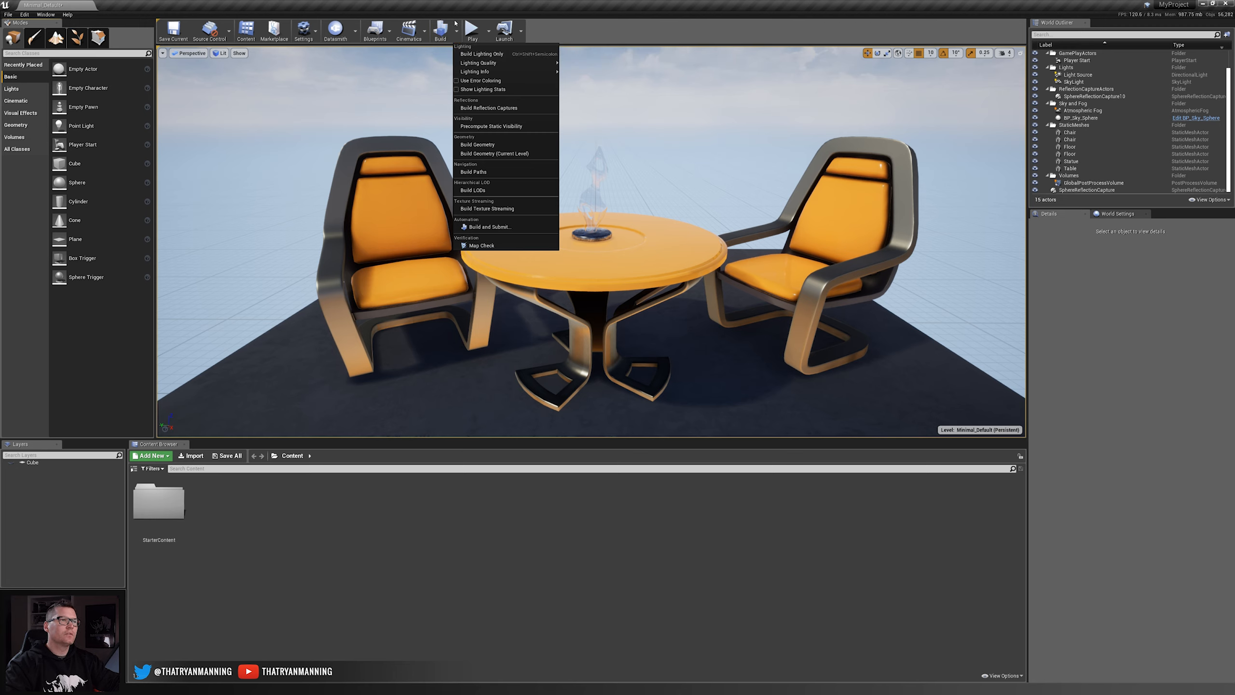
{"action": "left_click", "coordinate": [458, 33]}
{"action": "left_click", "coordinate": [458, 32]}
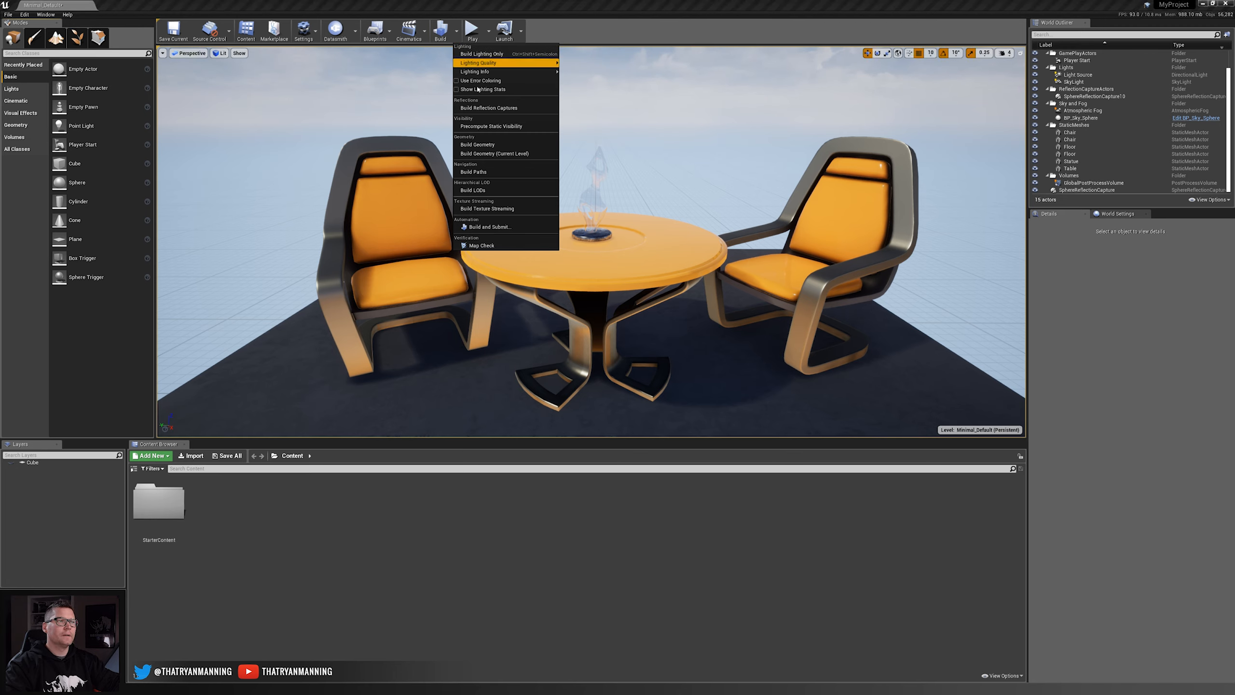
- Examine the play modes for previewing the level and the device options for launching the project
{"action": "left_click", "coordinate": [489, 35]}
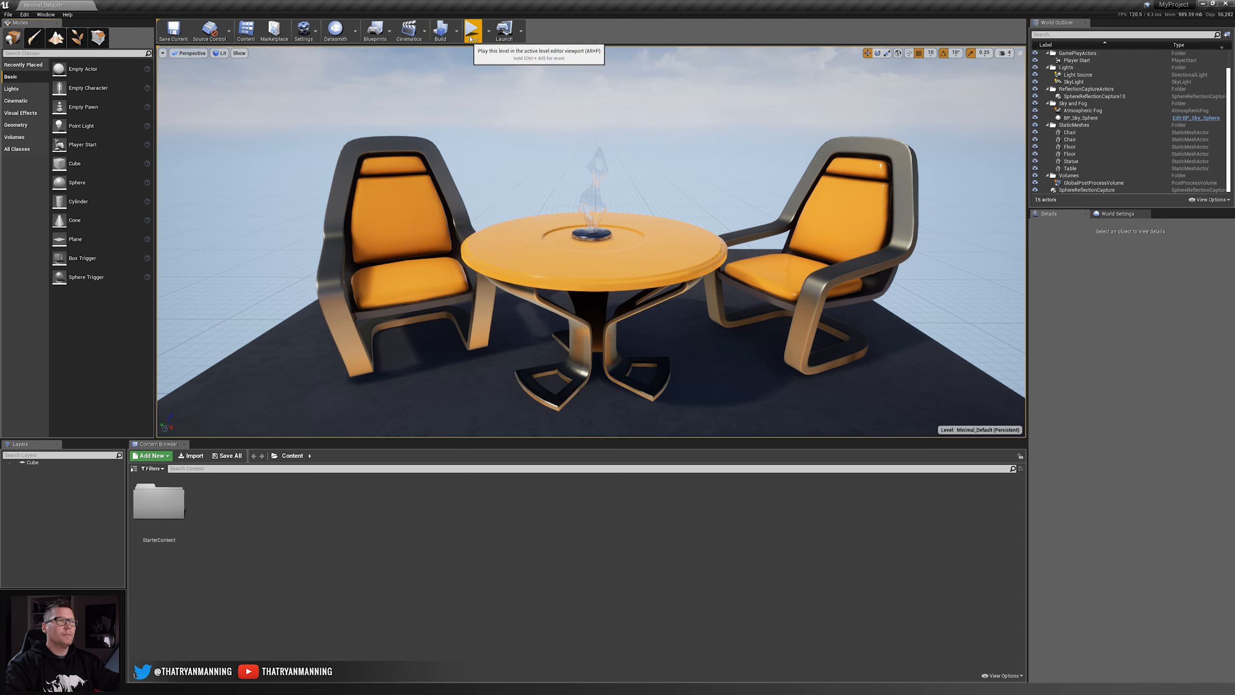
{"action": "left_click", "coordinate": [489, 34]}
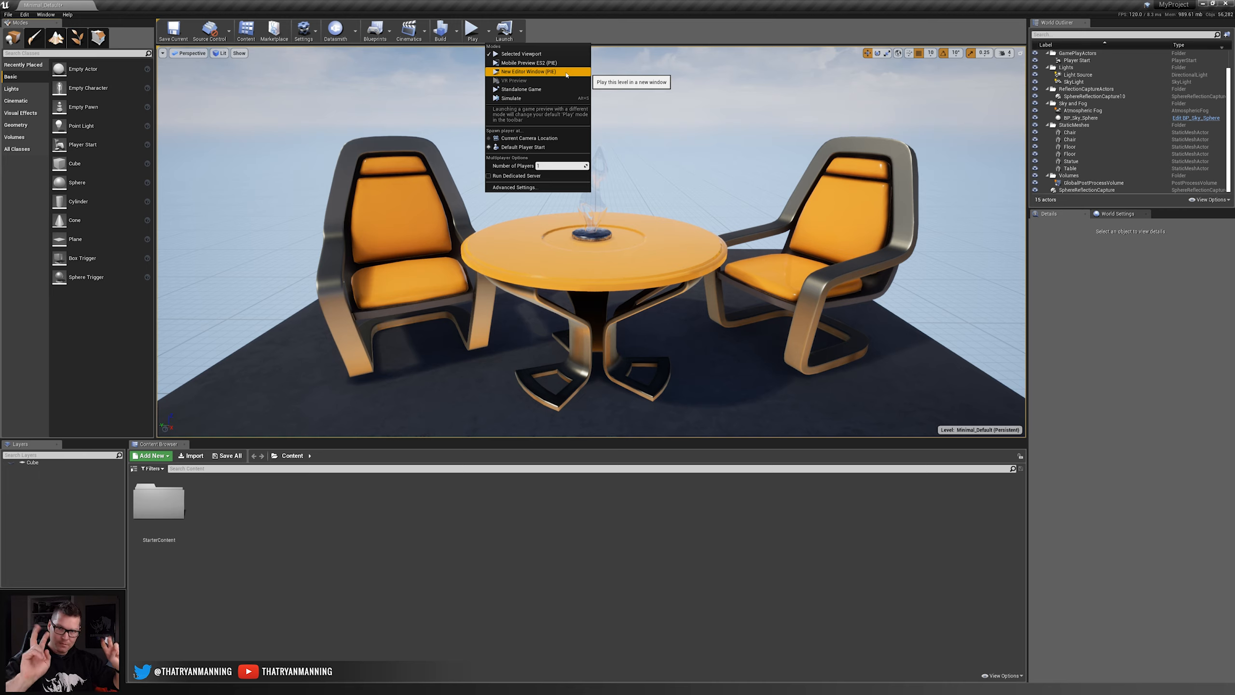
{"action": "left_click", "coordinate": [521, 31]}
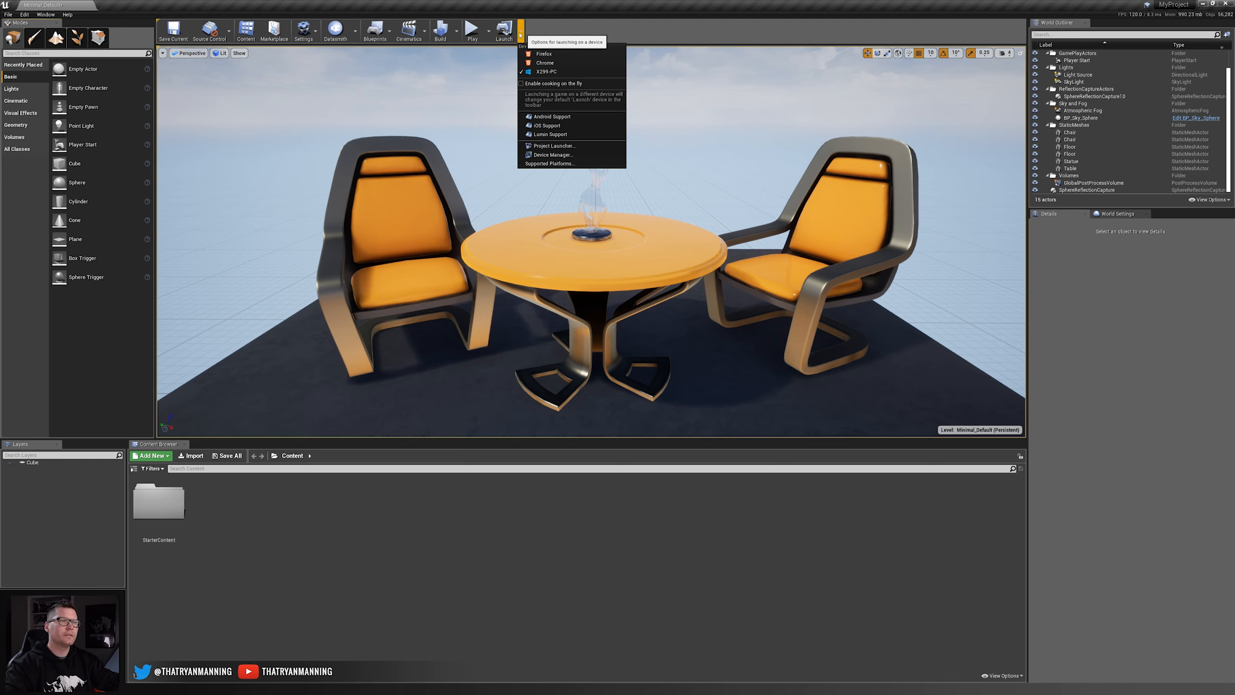
{"action": "left_click", "coordinate": [564, 34]}
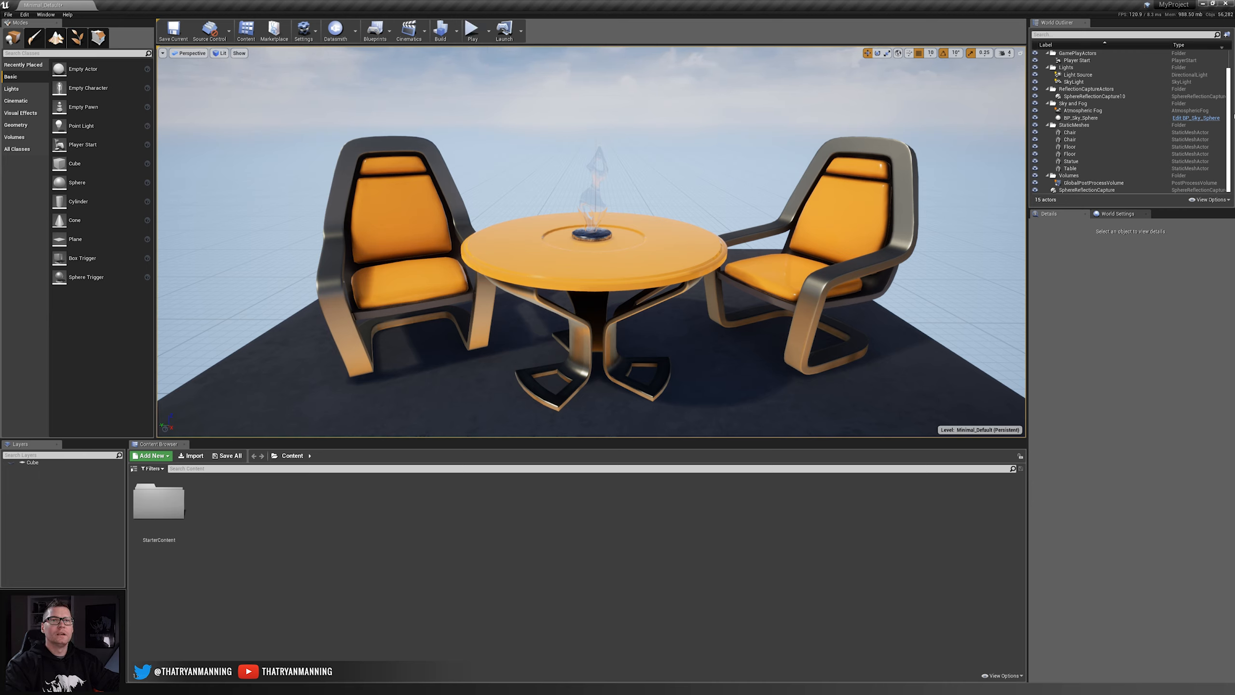
- Select the right chair, a floor piece, the left chair, the table and the other floor piece in turn to examine their details
{"action": "scroll", "coordinate": [1100, 146], "scroll_direction": "up", "scroll_amount": 1}
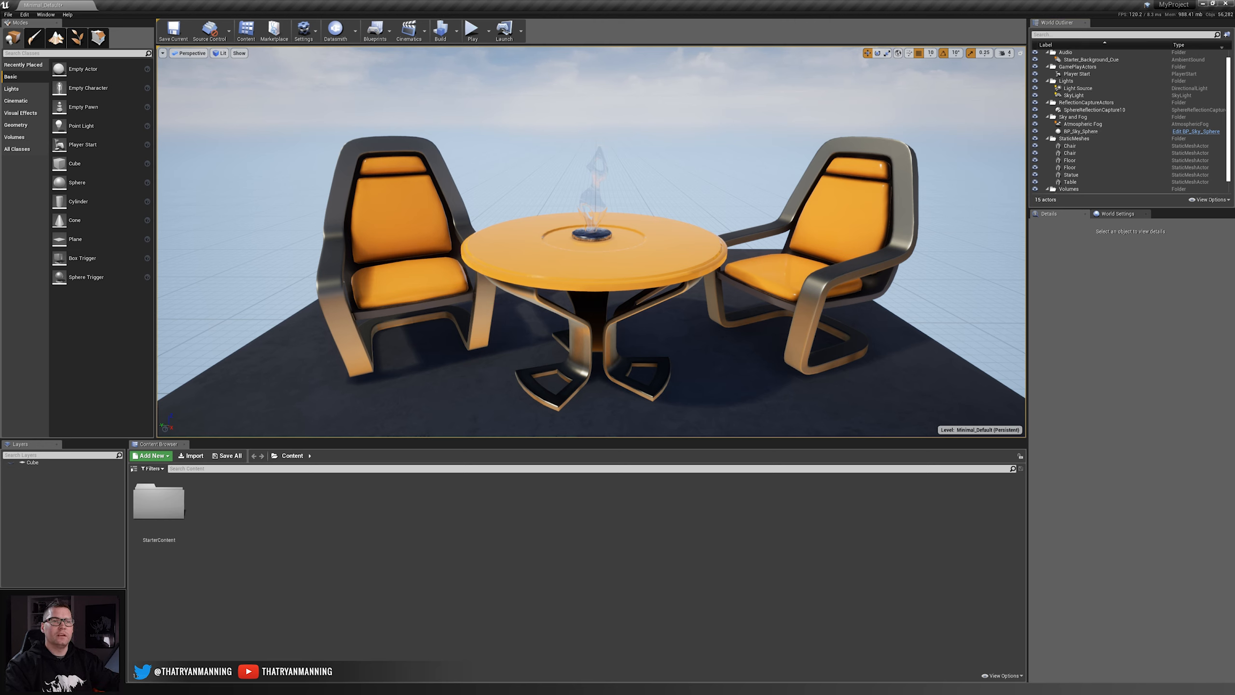
{"action": "left_click", "coordinate": [911, 244]}
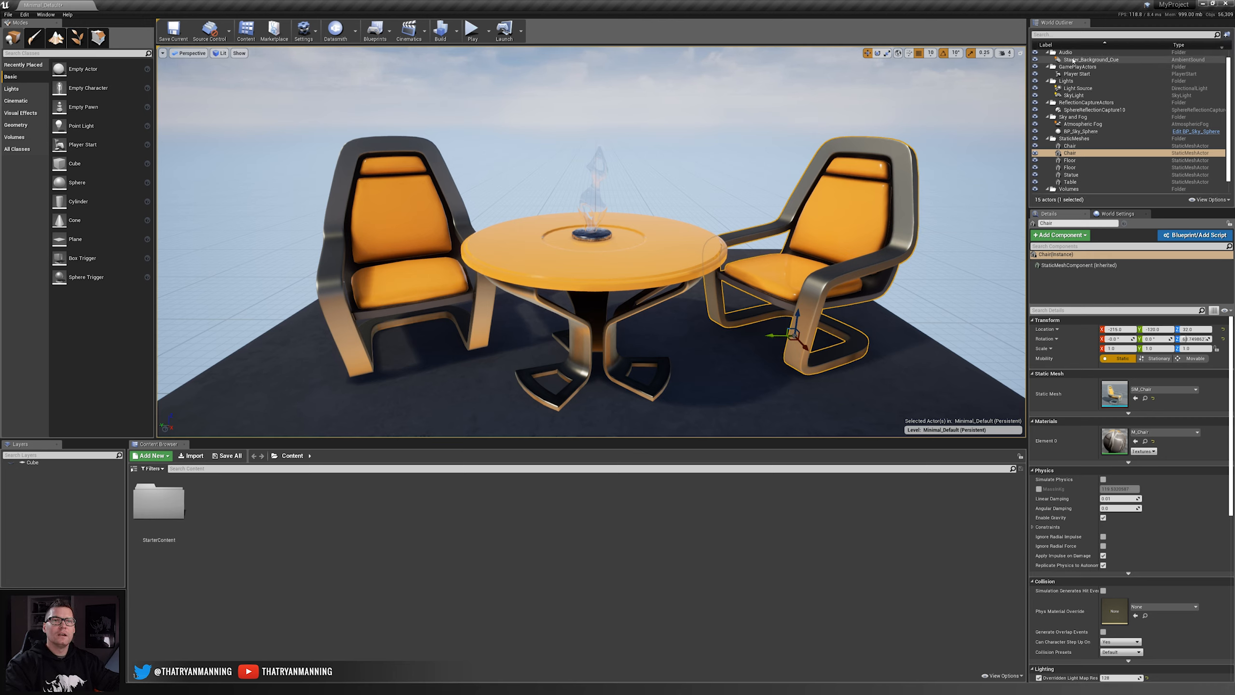
{"action": "left_click", "coordinate": [1078, 160]}
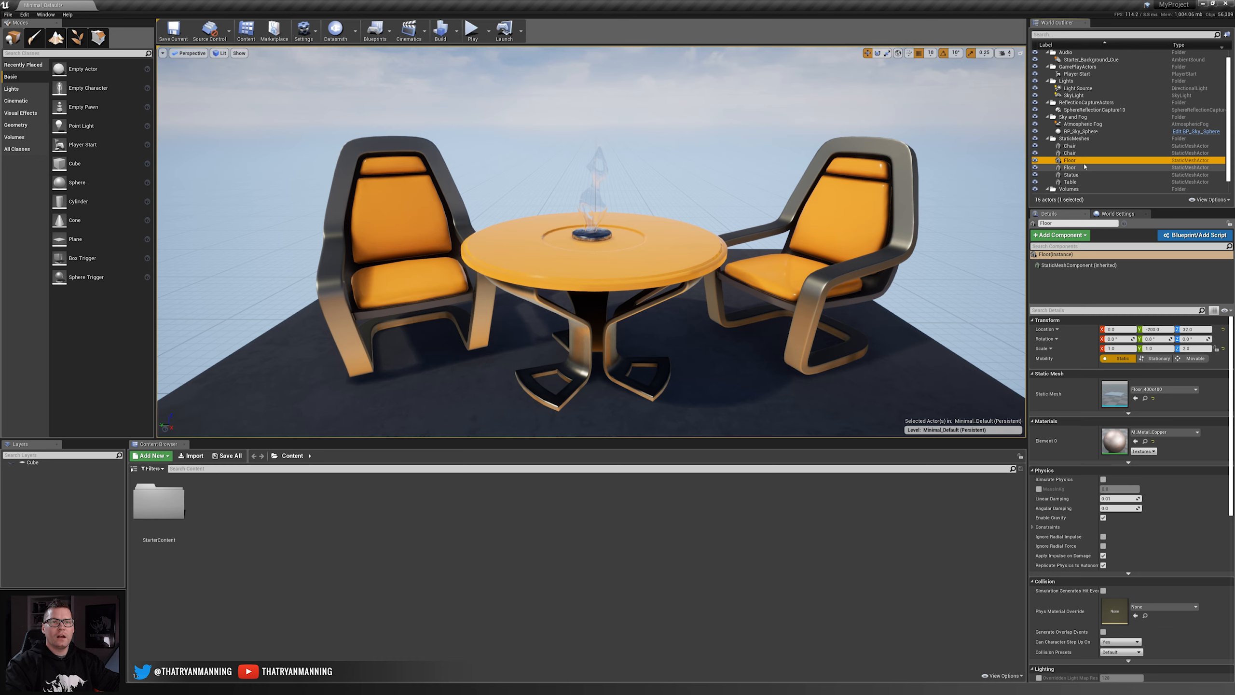
{"action": "left_click", "coordinate": [1082, 153]}
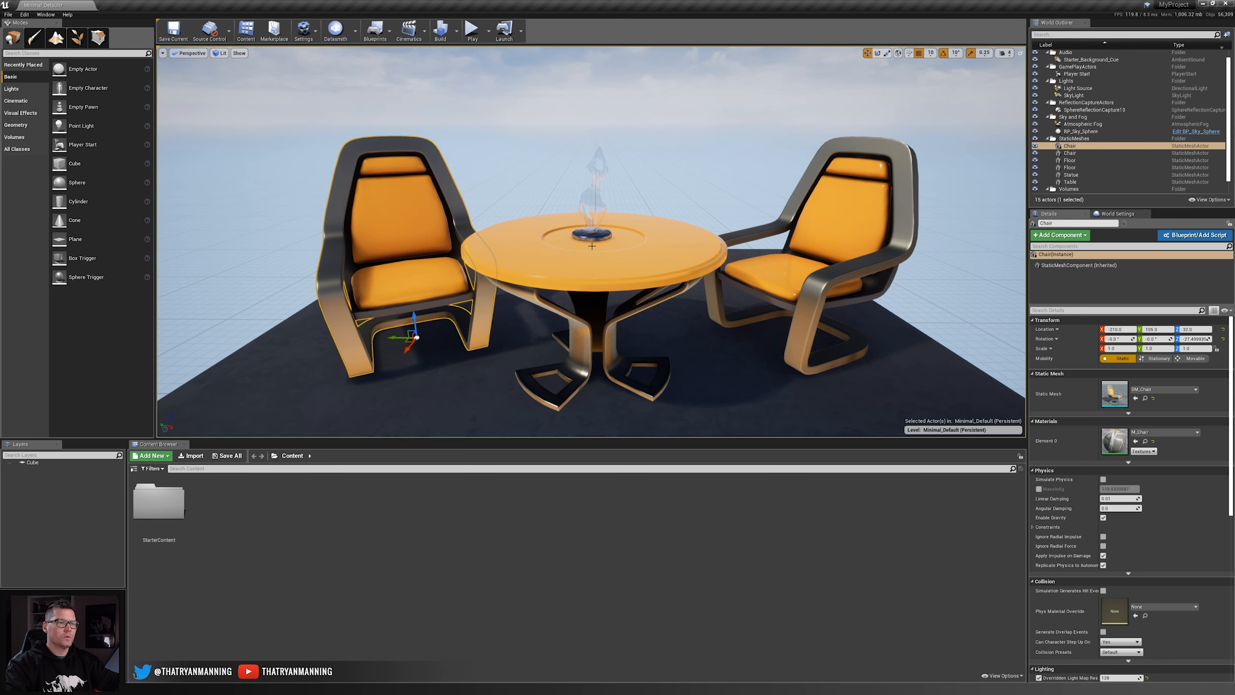
{"action": "left_click", "coordinate": [1078, 182]}
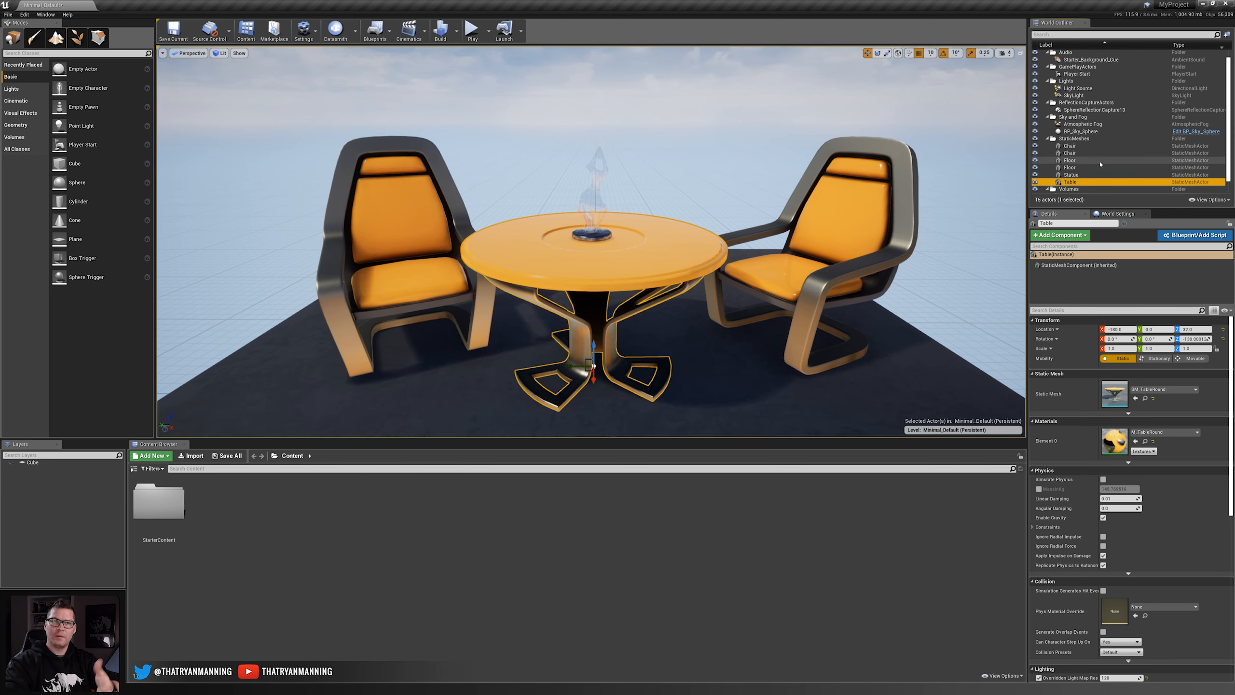
{"action": "left_click", "coordinate": [1060, 167]}
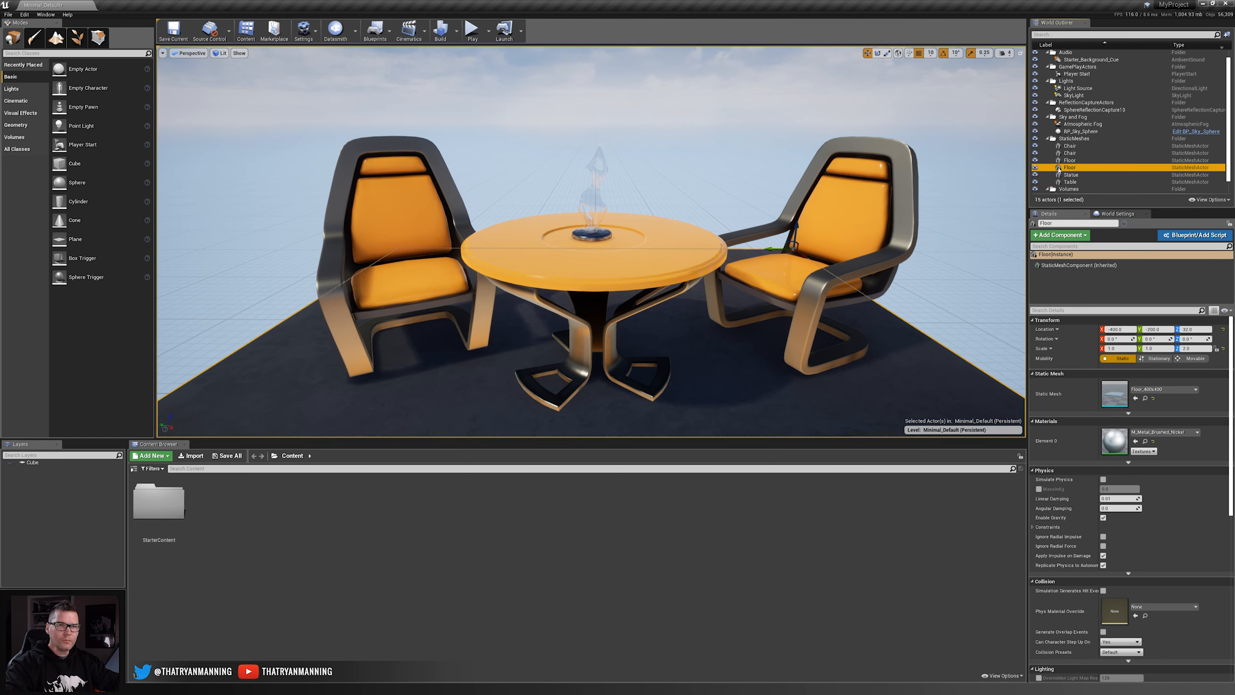
- Move the selected floor piece into the Sky and Fog folder in the World Outliner, and undo the move
{"action": "left_click_drag", "start_coordinate": [1058, 168], "coordinate": [1071, 133]}
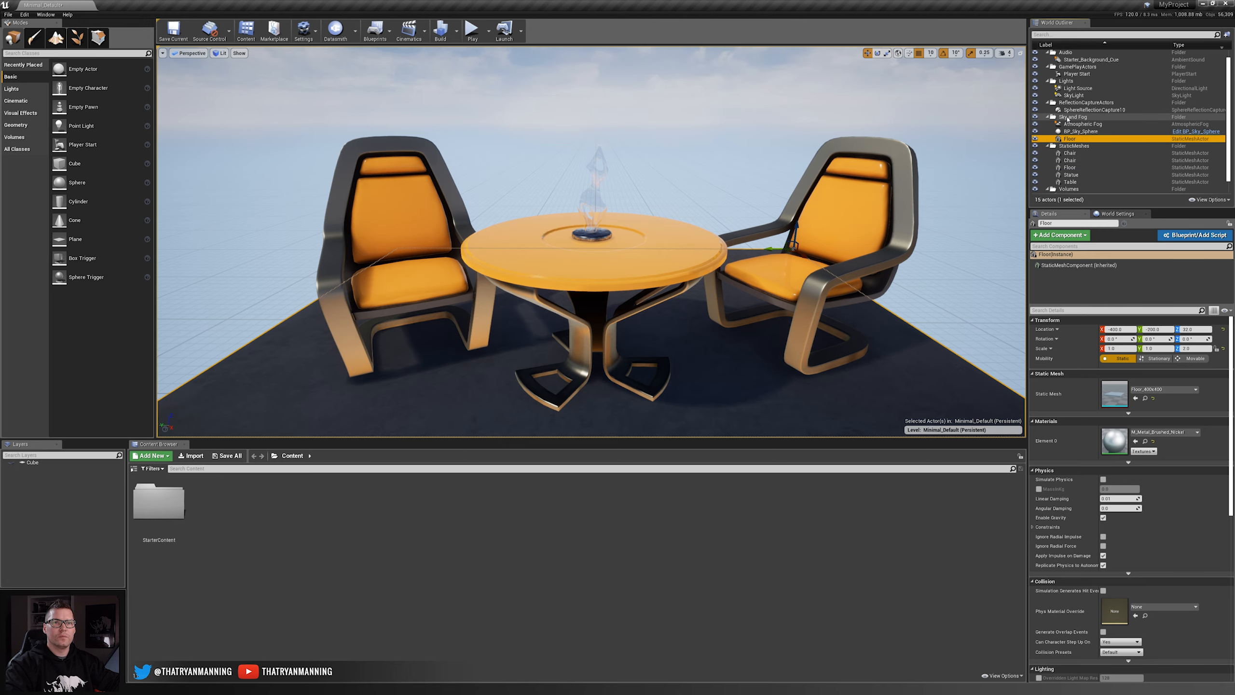
{"action": "key", "text": "ctrl+z"}
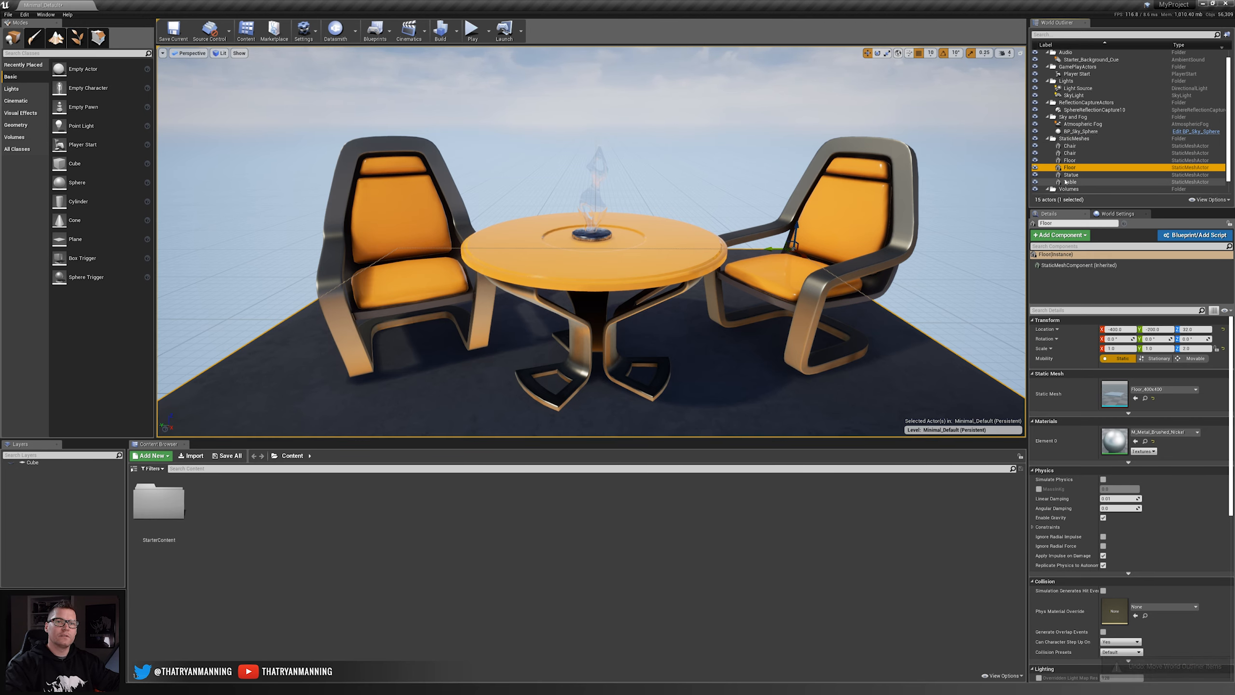
- Select the right chair, set its Z location to 35, and set it back to 32
{"action": "left_click", "coordinate": [1060, 154]}
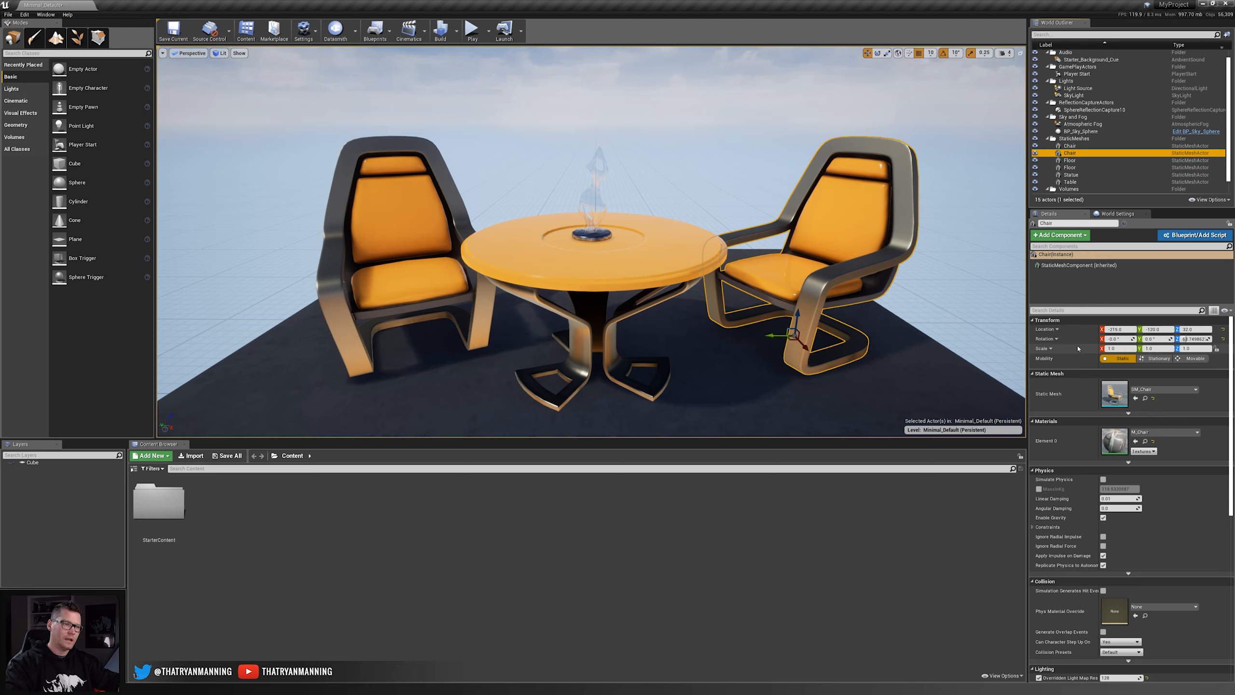
{"action": "left_click", "coordinate": [1197, 330]}
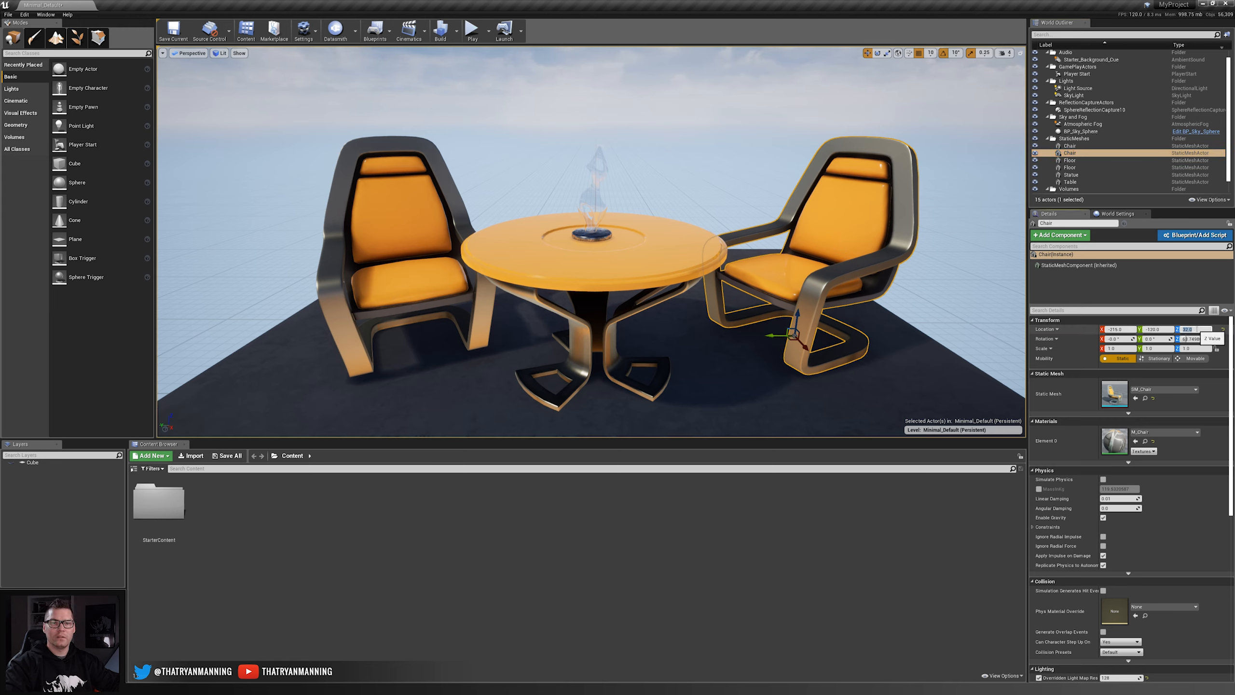
{"action": "type", "text": "35"}
{"action": "key", "text": "Return"}
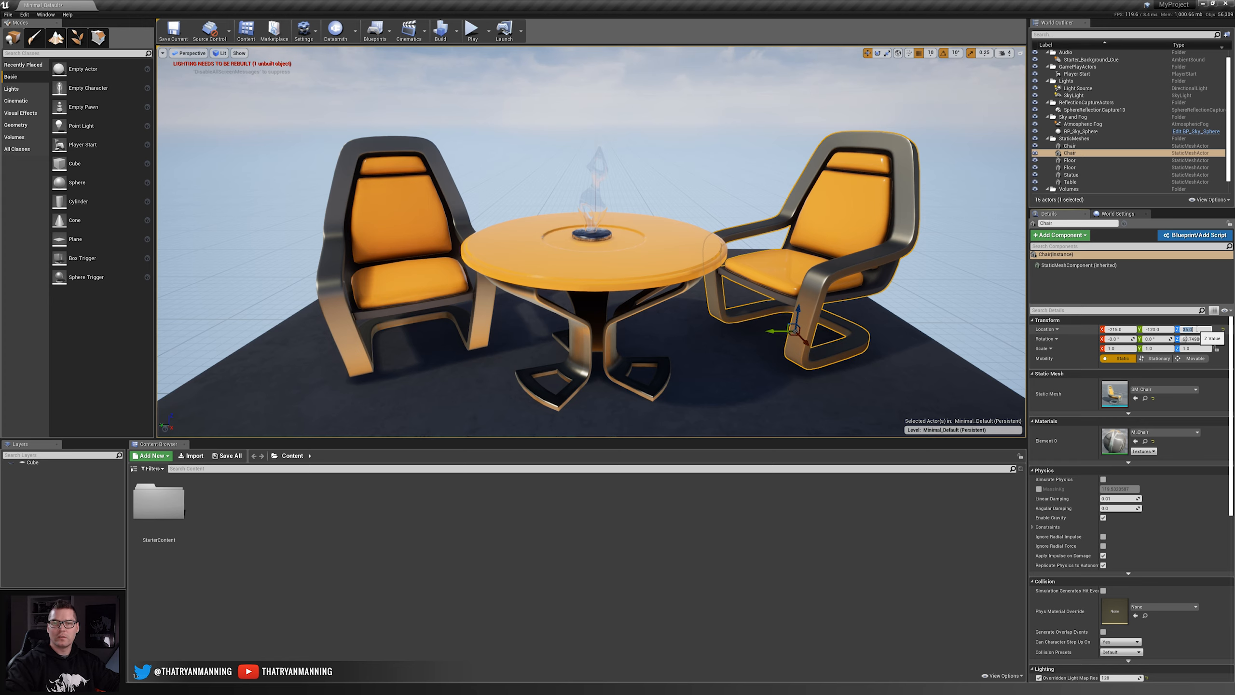
{"action": "type", "text": "32"}
{"action": "key", "text": "Return"}
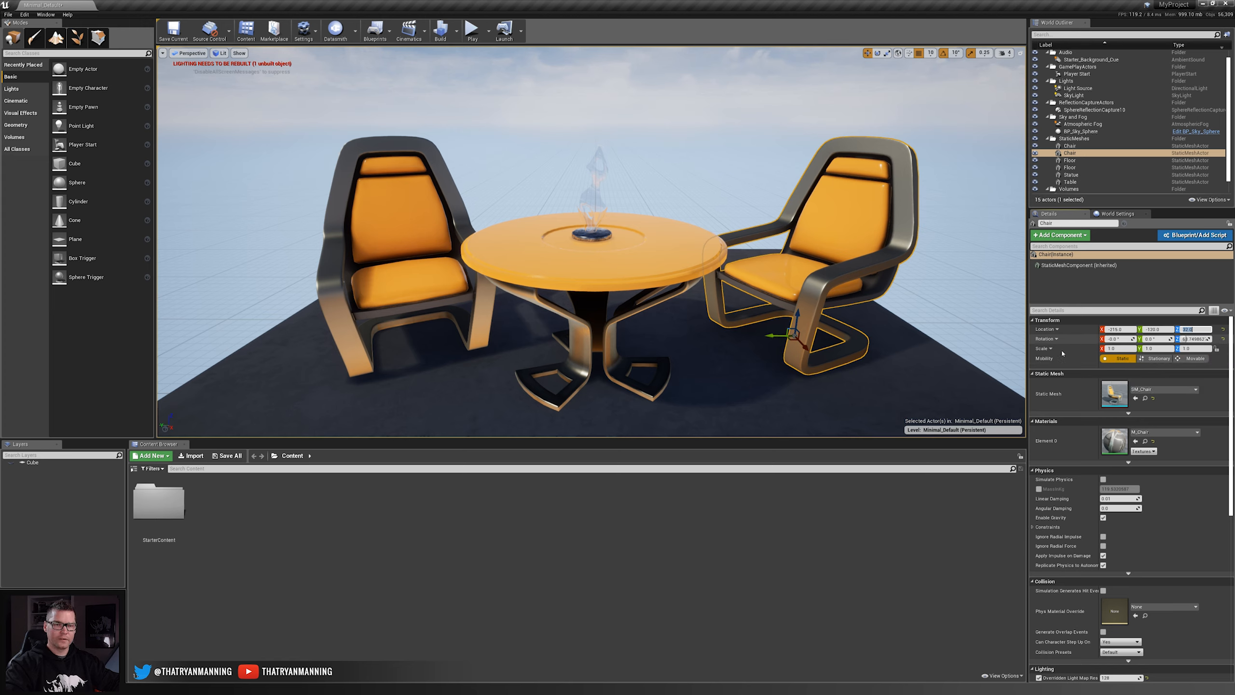
- Look over the chair's details and expand the advanced options of the Static Mesh and Materials sections
{"action": "scroll", "coordinate": [1052, 358], "scroll_direction": "down", "scroll_amount": 2}
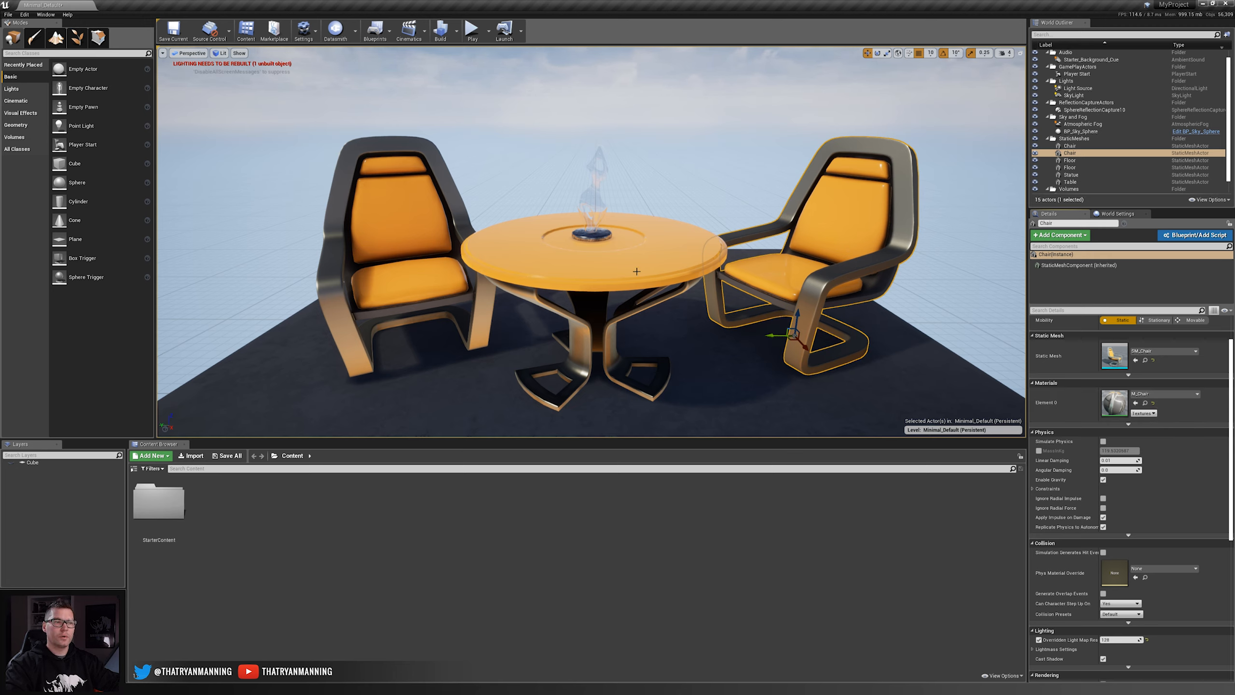
{"action": "scroll", "coordinate": [1205, 467], "scroll_direction": "up", "scroll_amount": 1}
{"action": "scroll", "coordinate": [1202, 466], "scroll_direction": "up", "scroll_amount": 2}
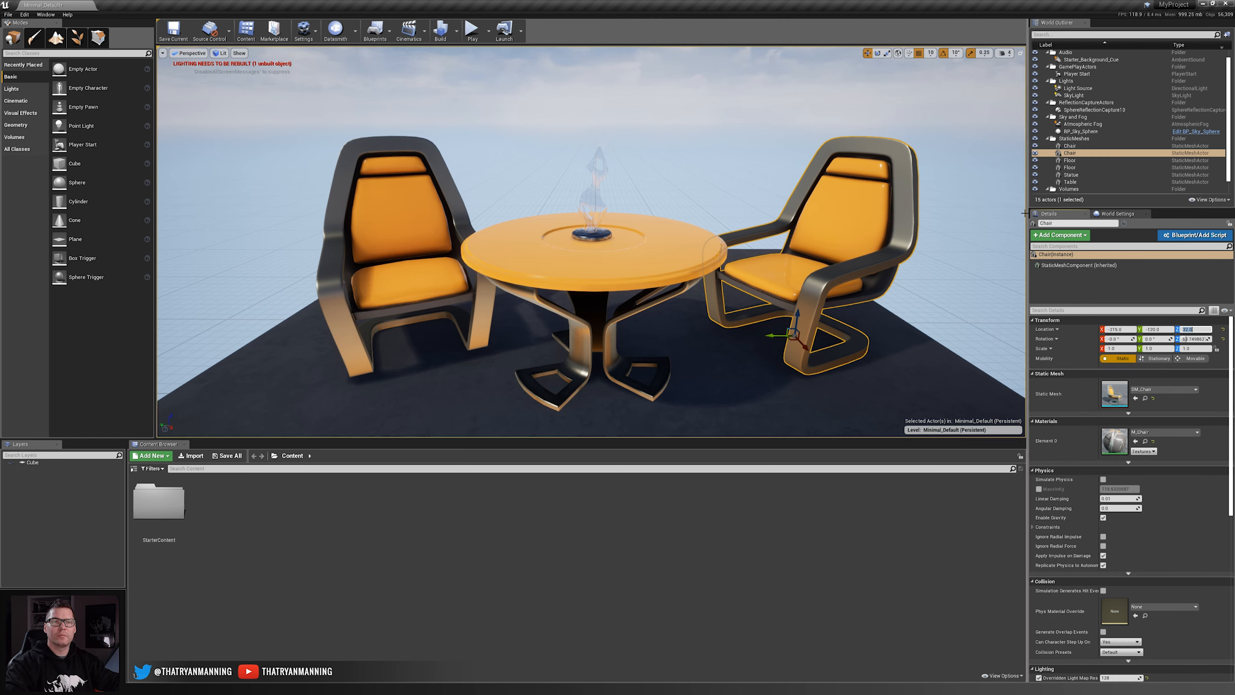
{"action": "left_click", "coordinate": [1129, 414]}
{"action": "left_click", "coordinate": [1128, 480]}
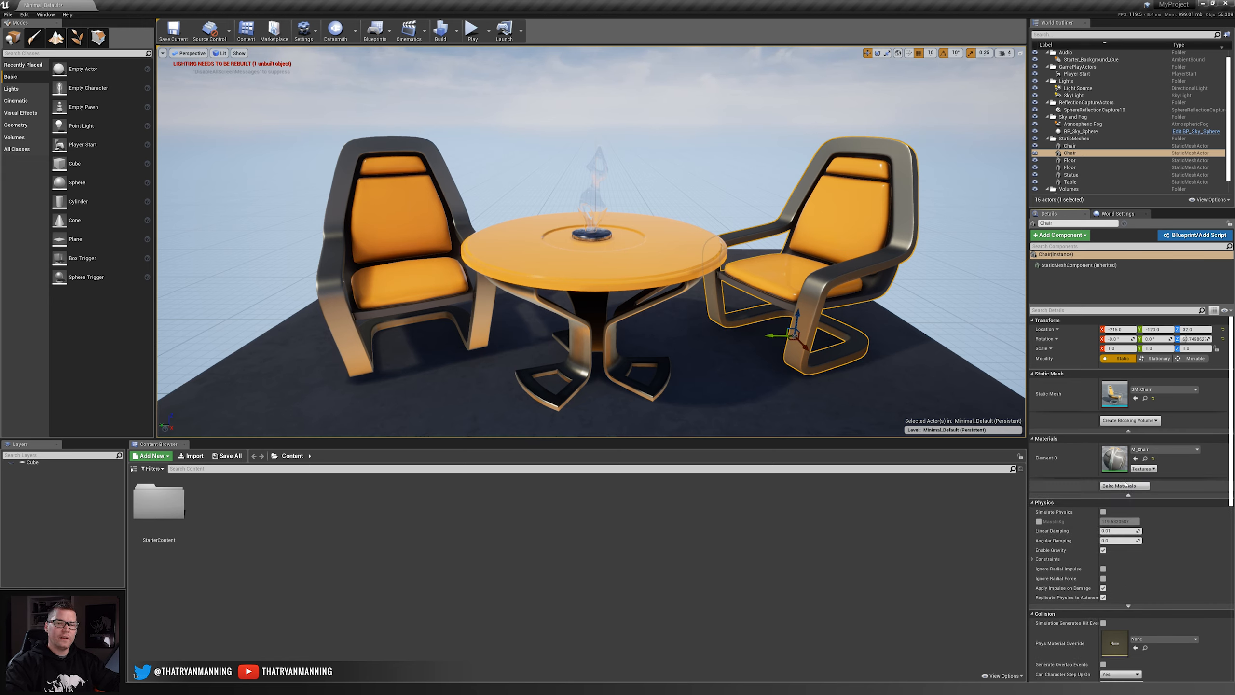
- Examine the advanced Physics properties of the chair, and collapse them again
{"action": "left_click", "coordinate": [1129, 605]}
{"action": "scroll", "coordinate": [1138, 535], "scroll_direction": "down", "scroll_amount": 2}
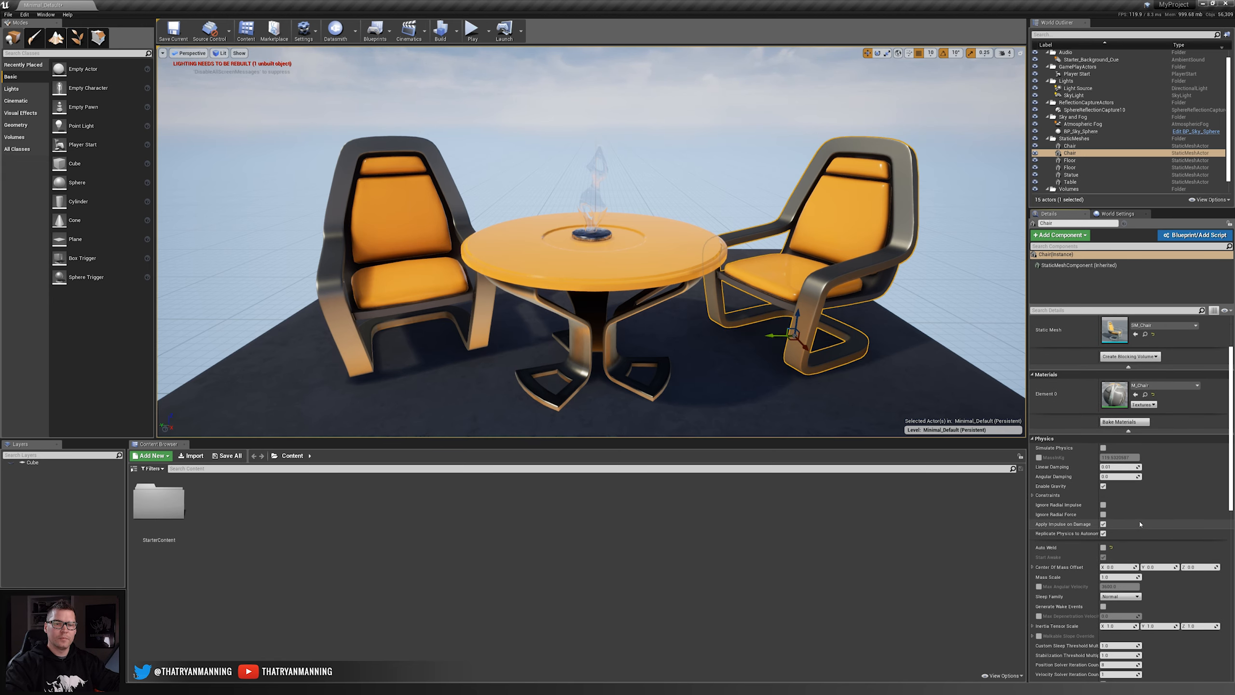
{"action": "scroll", "coordinate": [1140, 524], "scroll_direction": "down", "scroll_amount": 2}
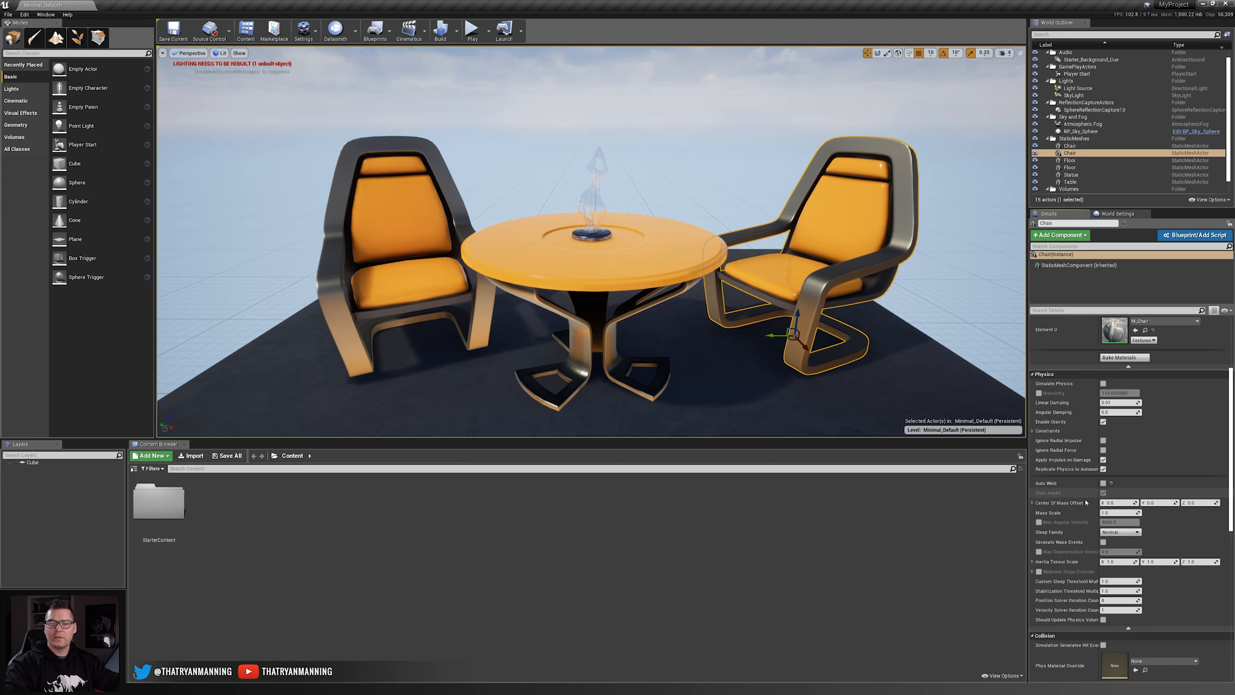
{"action": "left_click", "coordinate": [1128, 628]}
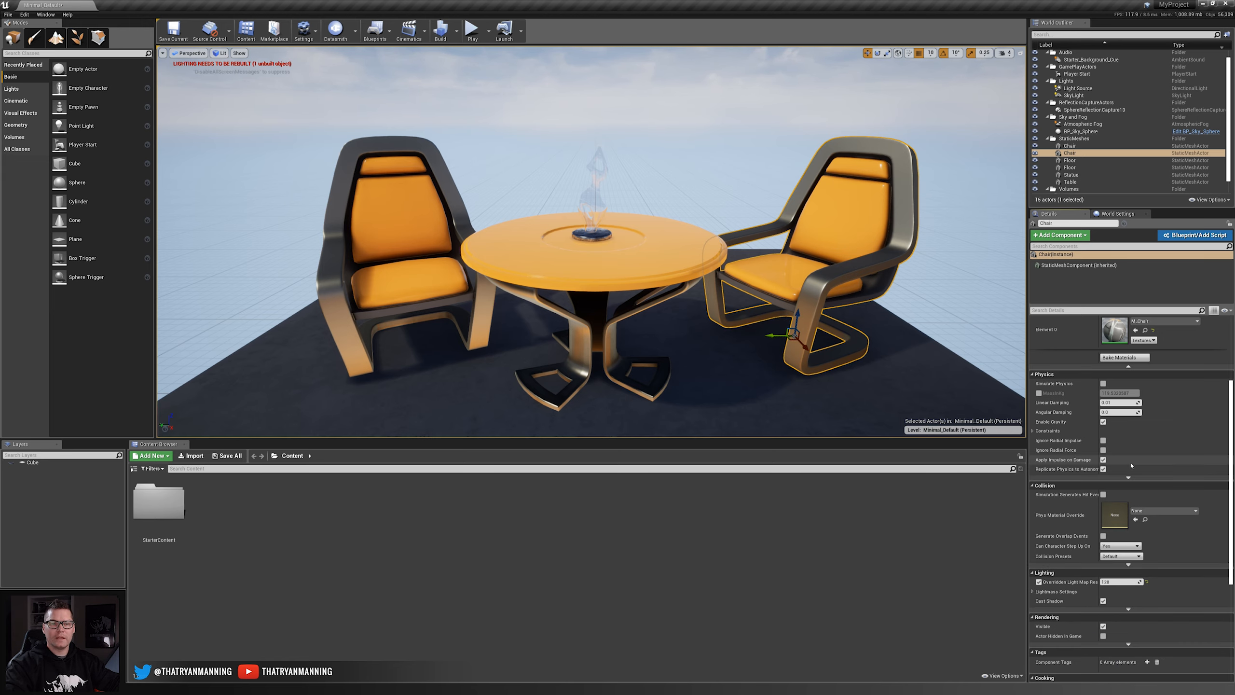
{"action": "left_click", "coordinate": [1128, 478]}
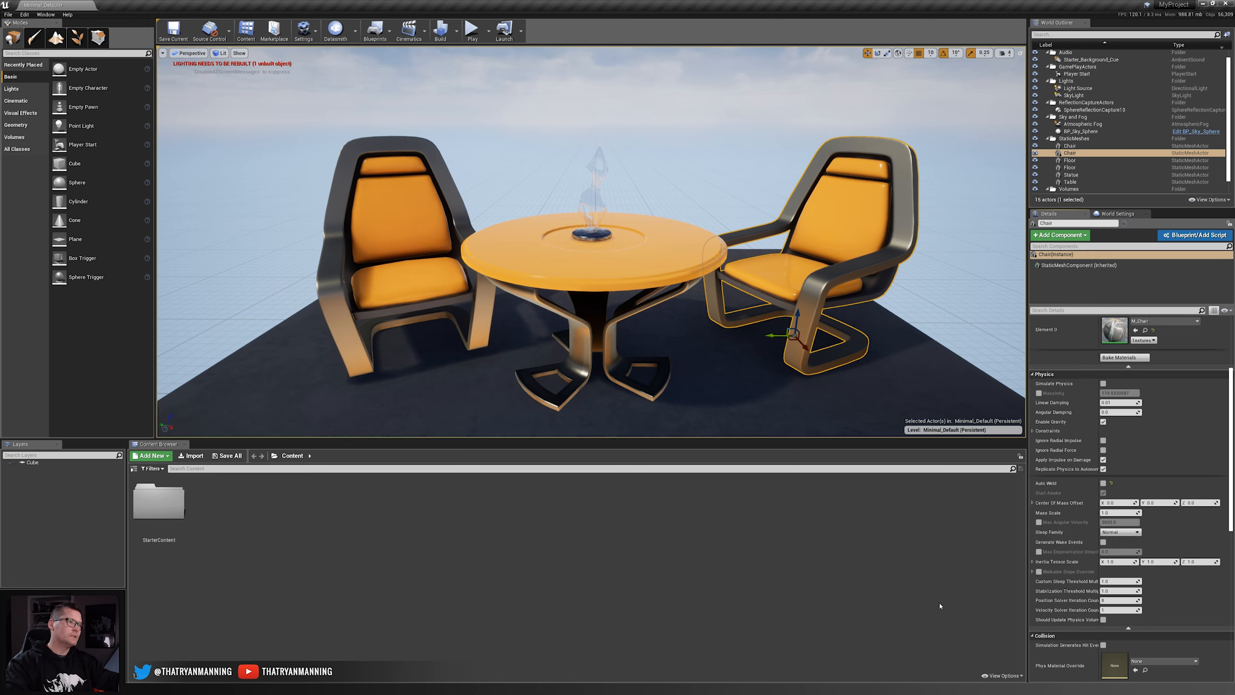
{"action": "left_click", "coordinate": [1128, 629]}
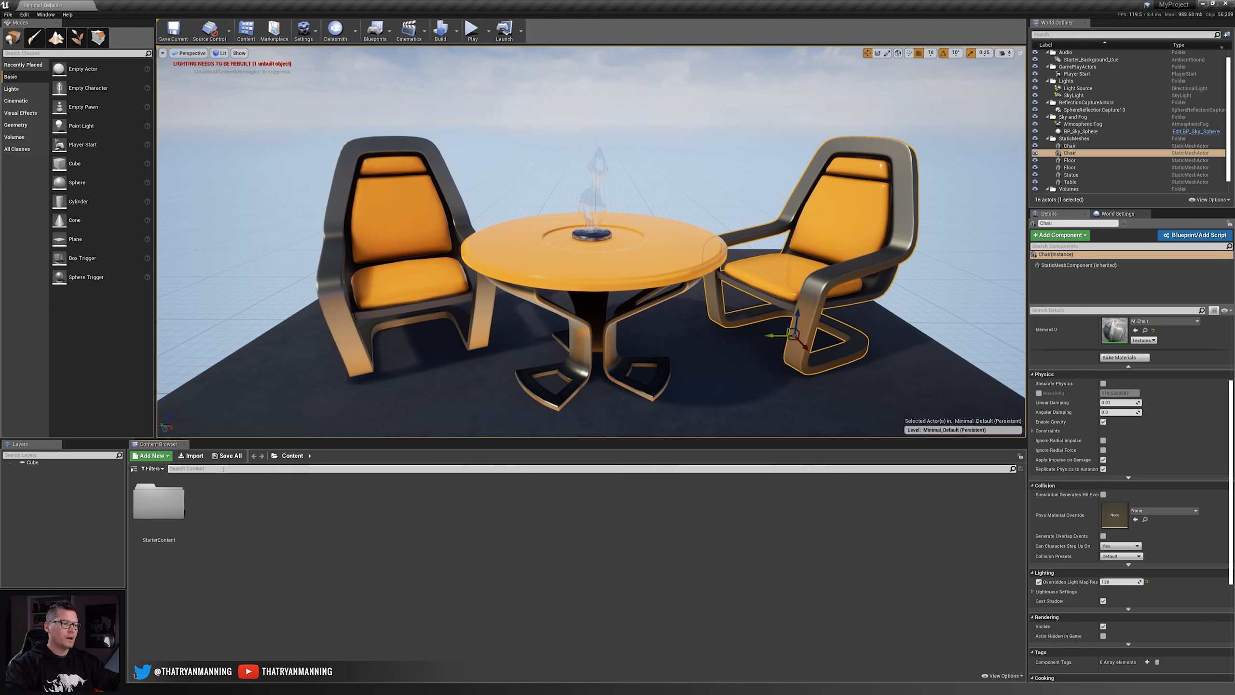
- Show the folder tree in the Content Browser, narrow it, expand StarterContent and open its Audio folder
{"action": "left_click", "coordinate": [134, 468]}
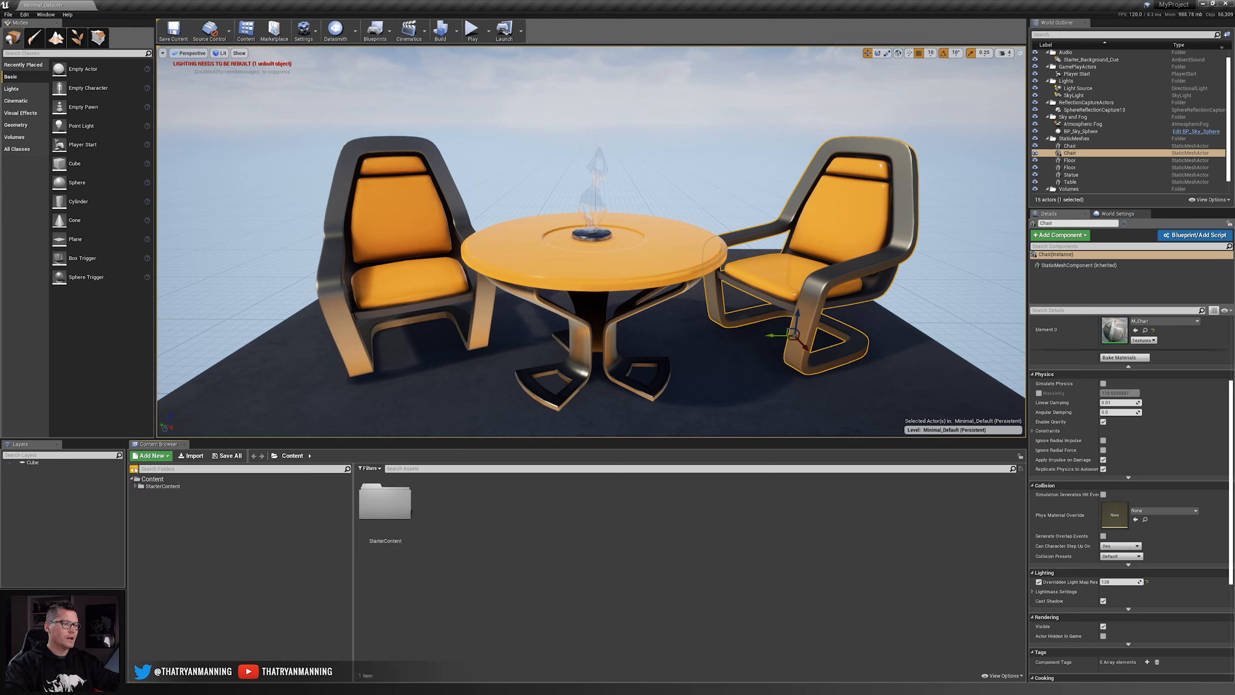
{"action": "left_click_drag", "start_coordinate": [352, 505], "coordinate": [291, 504]}
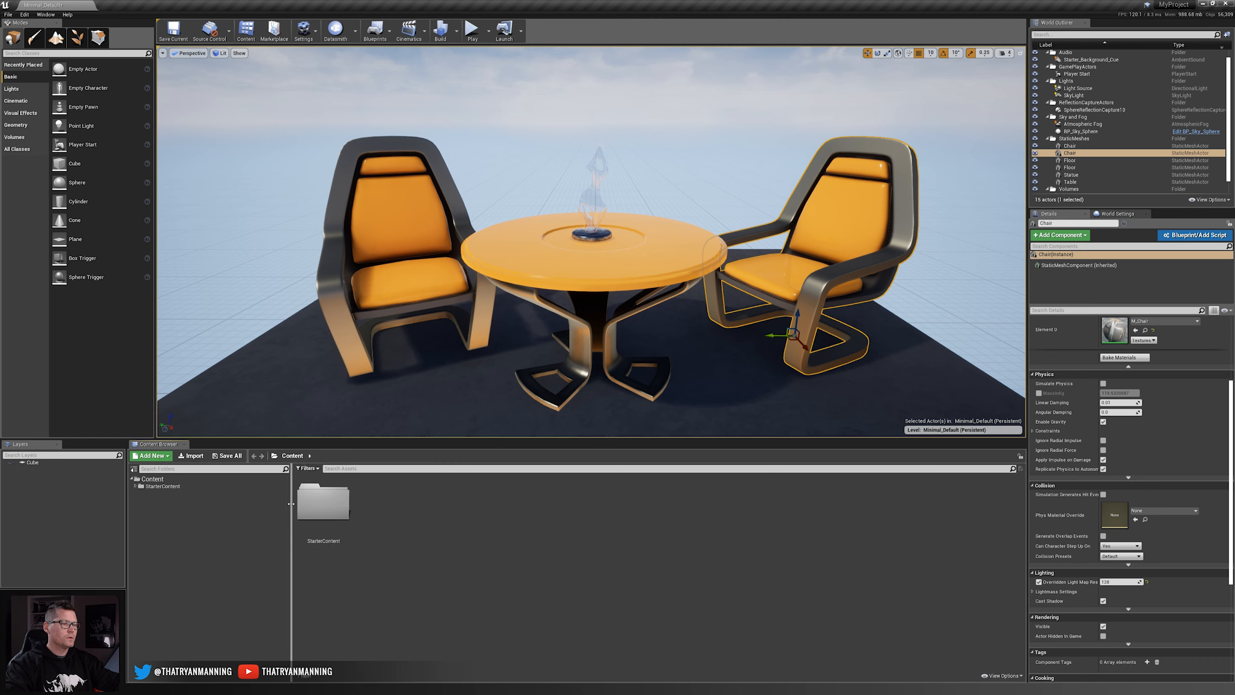
{"action": "left_click", "coordinate": [136, 486]}
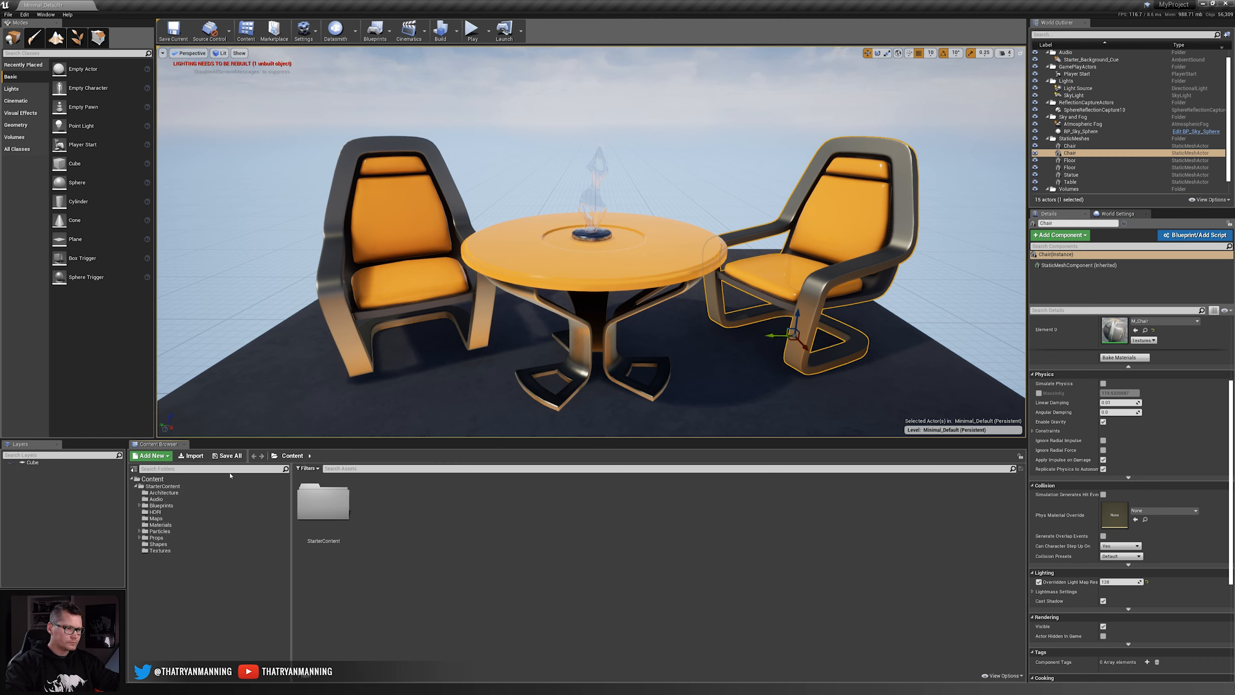
{"action": "left_click", "coordinate": [156, 500]}
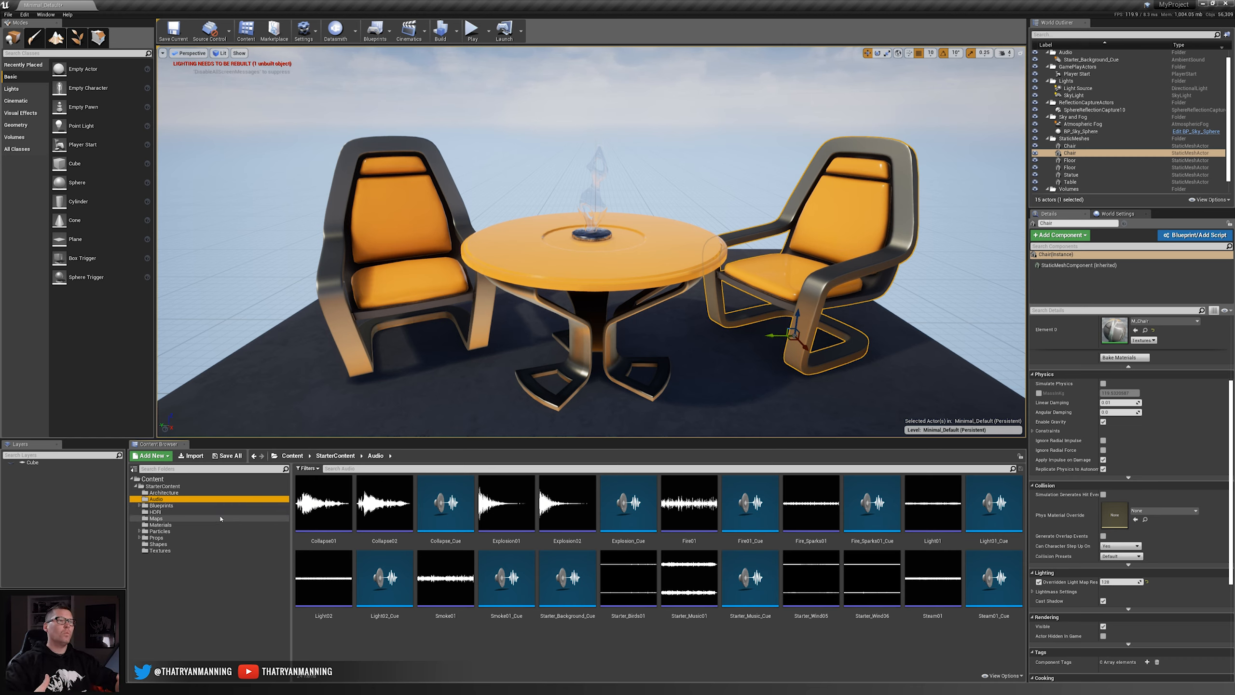
- Examine the folder options of StarterContent and the asset types that can be created inside it
{"action": "right_click", "coordinate": [163, 486]}
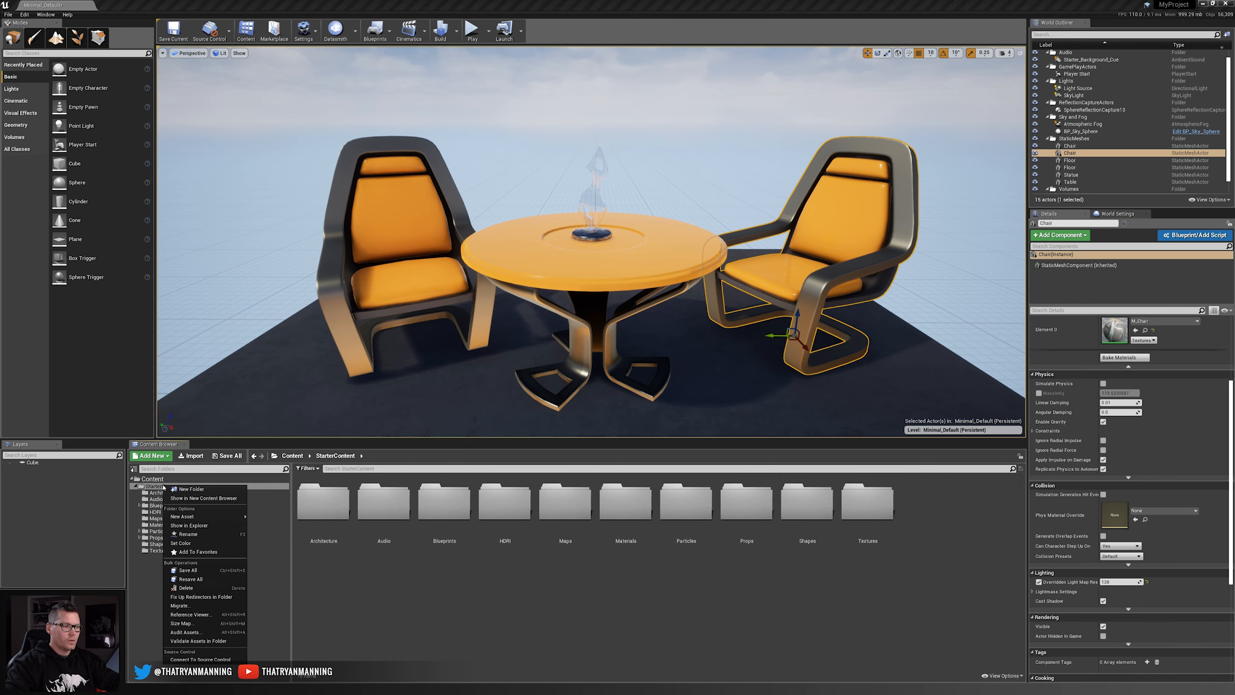
{"action": "left_click", "coordinate": [204, 488]}
{"action": "key", "text": "Escape"}
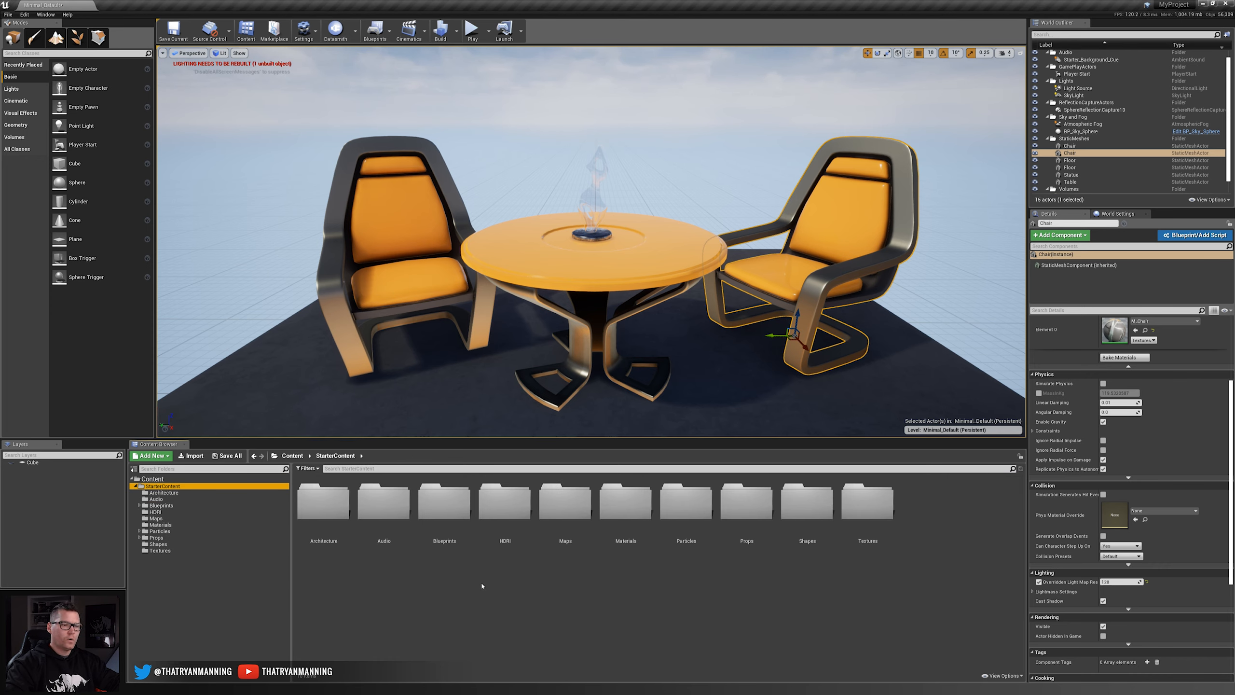
{"action": "right_click", "coordinate": [482, 586]}
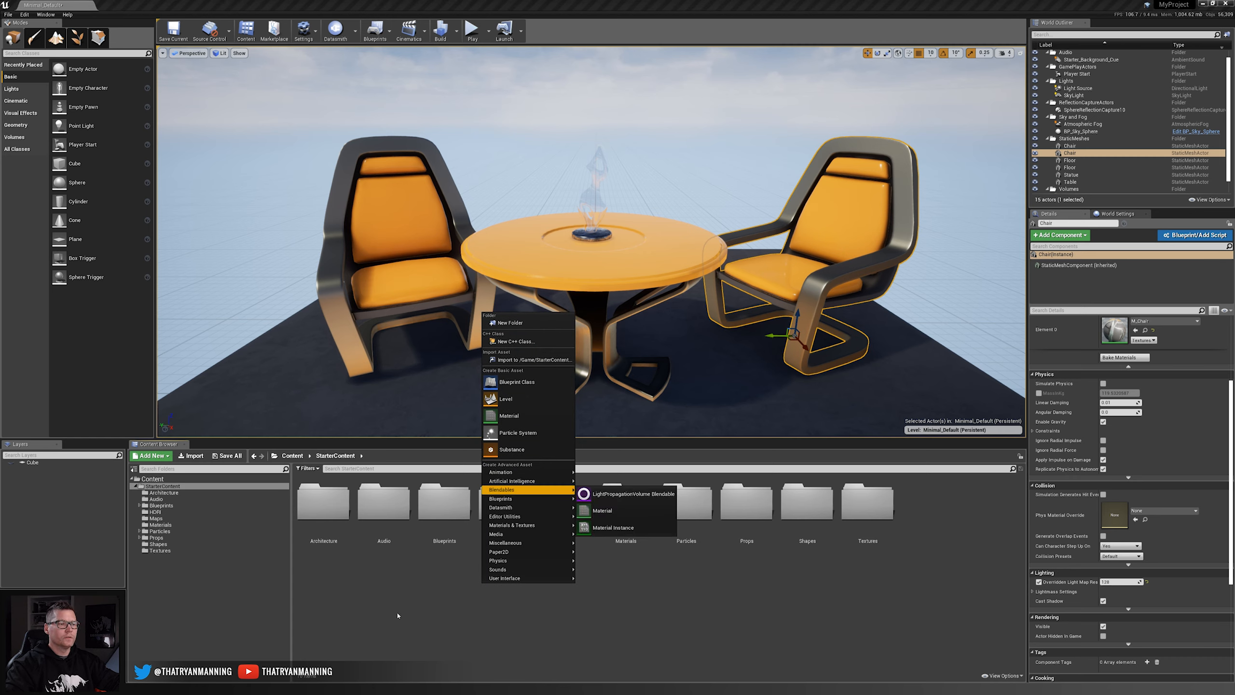
{"action": "left_click", "coordinate": [386, 625]}
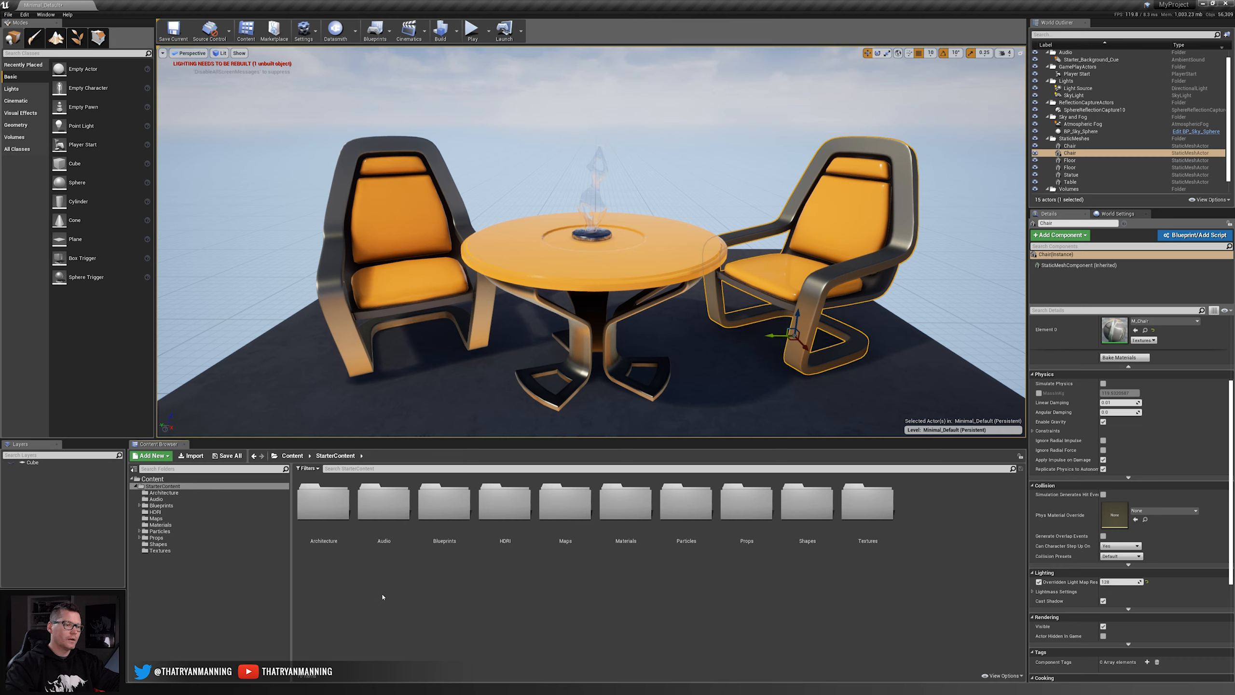
- Open the Blueprints folder and the Materials folder of StarterContent to look through their assets
{"action": "double_click", "coordinate": [449, 504]}
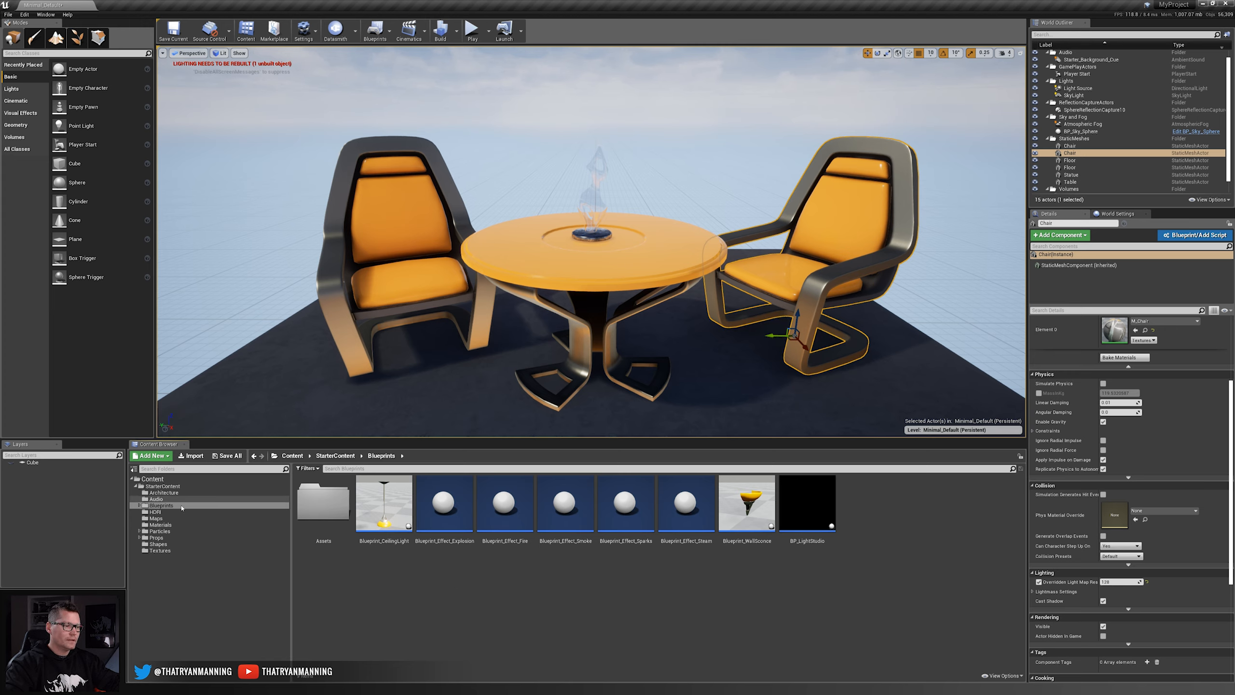
{"action": "left_click", "coordinate": [165, 525]}
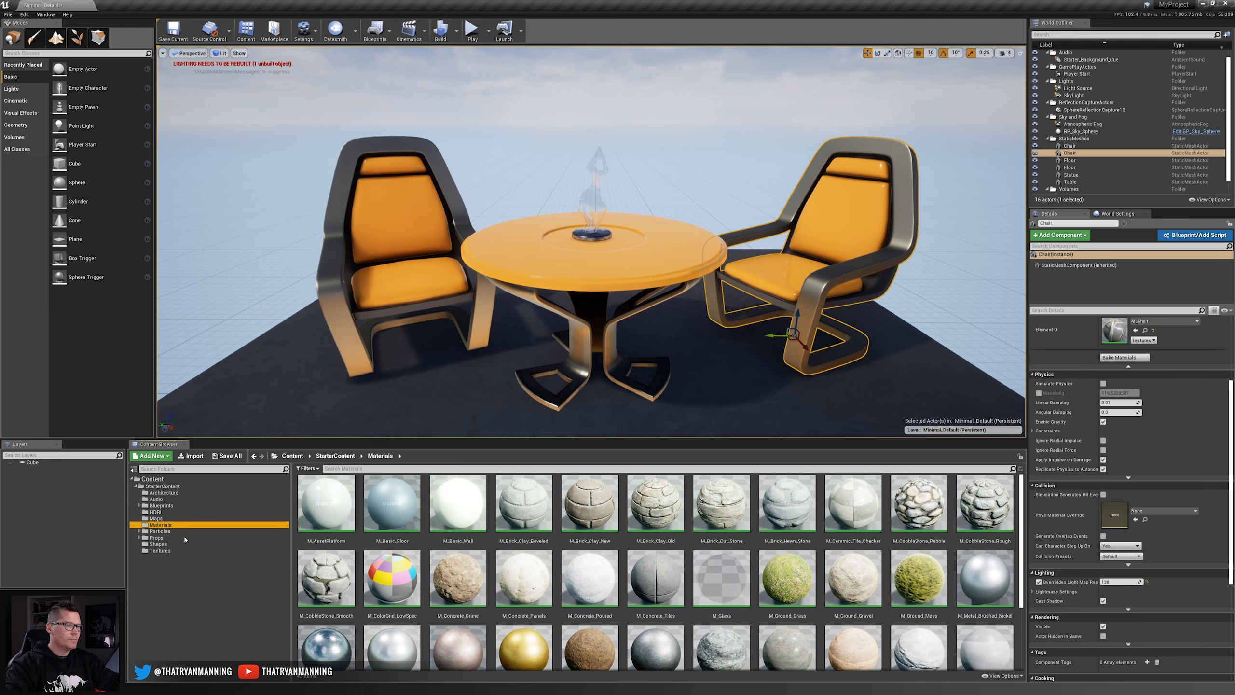
{"action": "scroll", "coordinate": [757, 544], "scroll_direction": "down", "scroll_amount": 3}
{"action": "scroll", "coordinate": [757, 545], "scroll_direction": "down", "scroll_amount": 2}
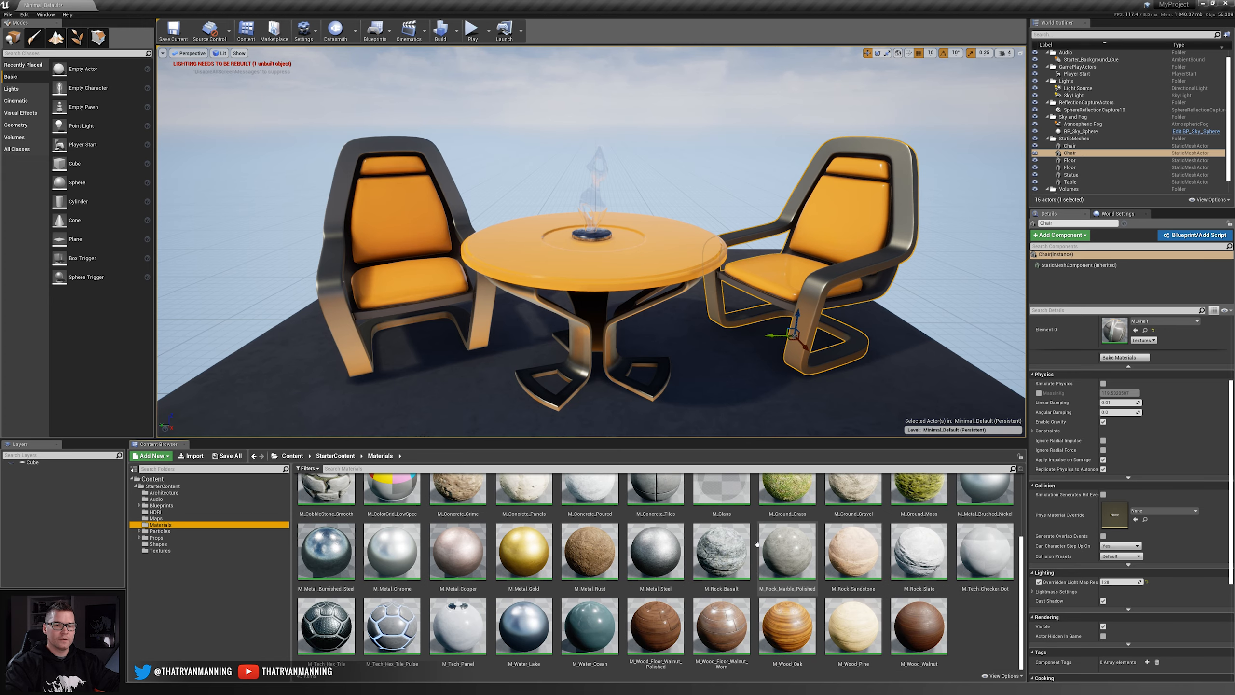
- Create a new material named MyMaterial in the Materials folder
{"action": "right_click", "coordinate": [969, 621]}
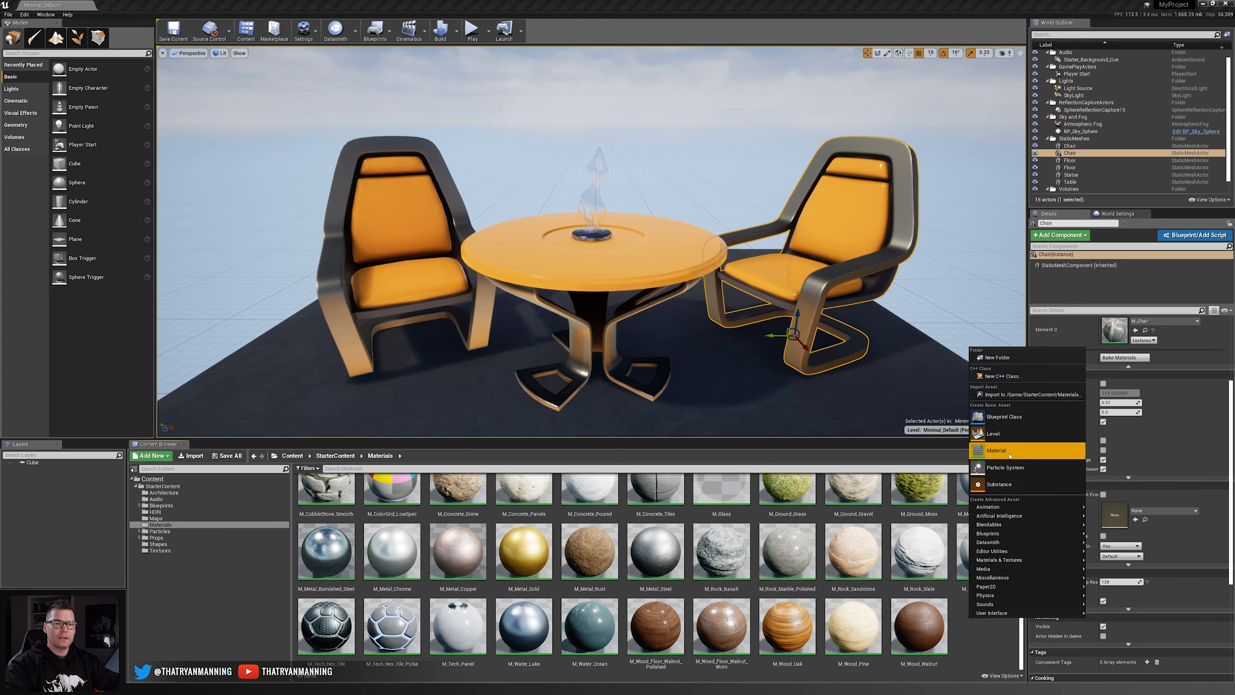
{"action": "left_click", "coordinate": [992, 447]}
{"action": "type", "text": "My M"}
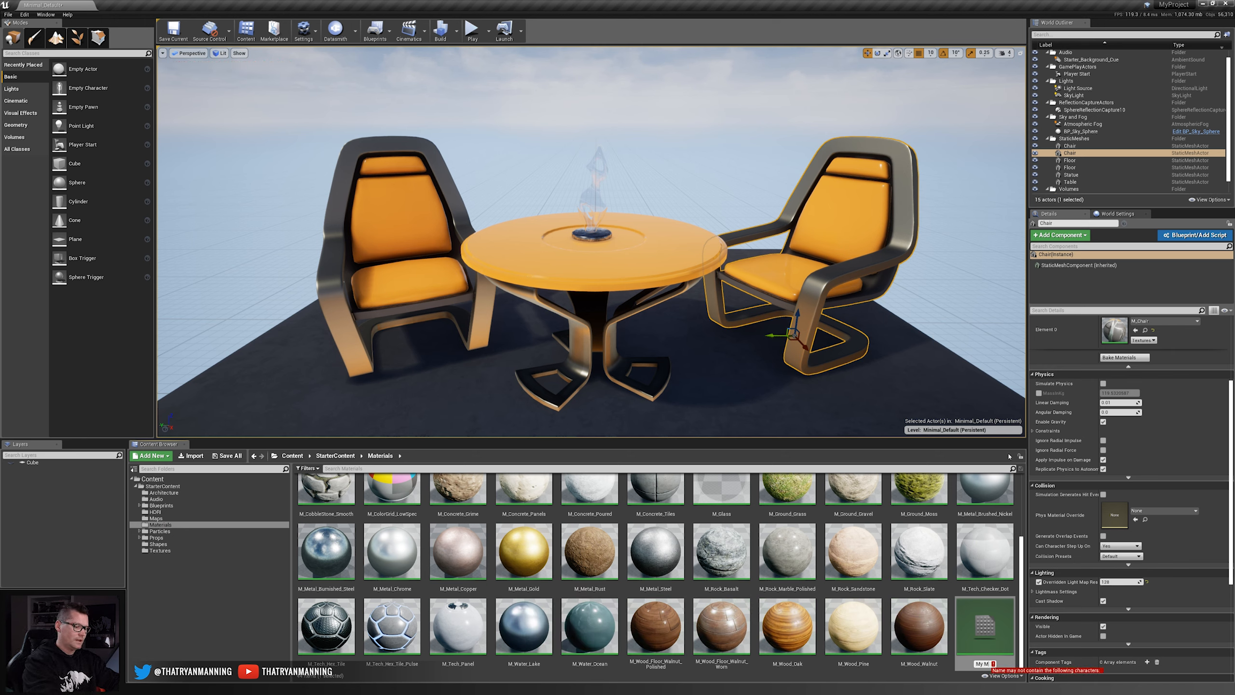
{"action": "type", "text": "aterial"}
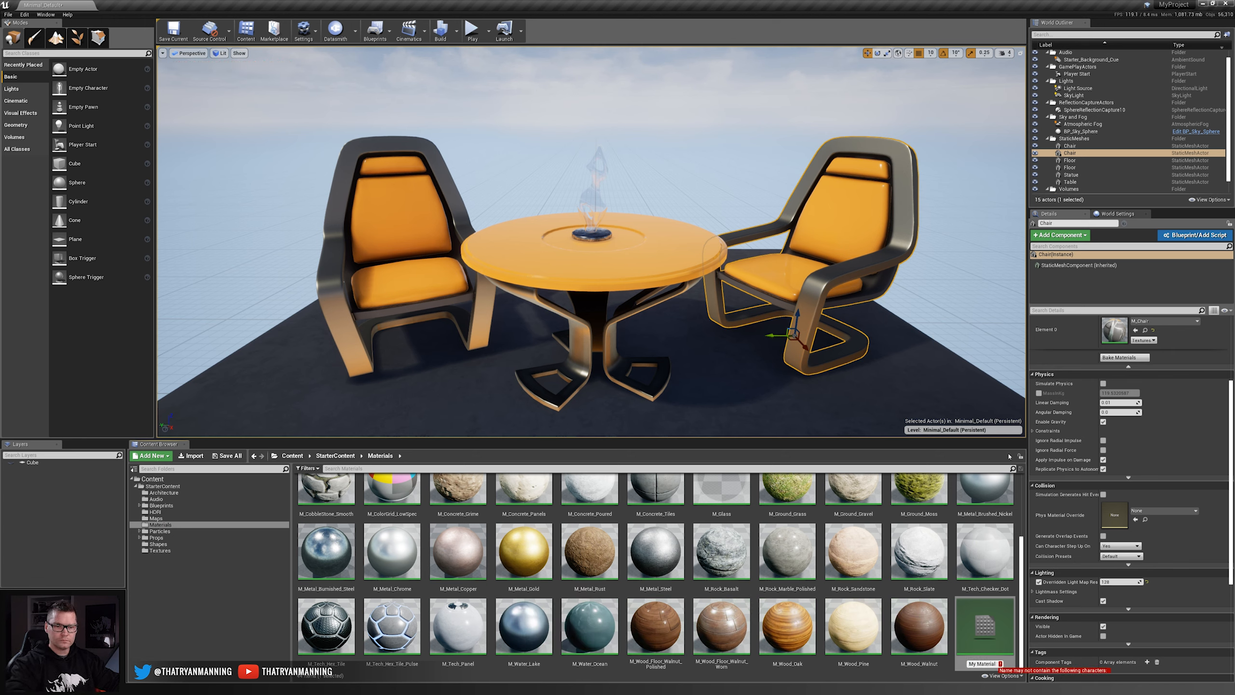
{"action": "key", "text": "BackSpace"}
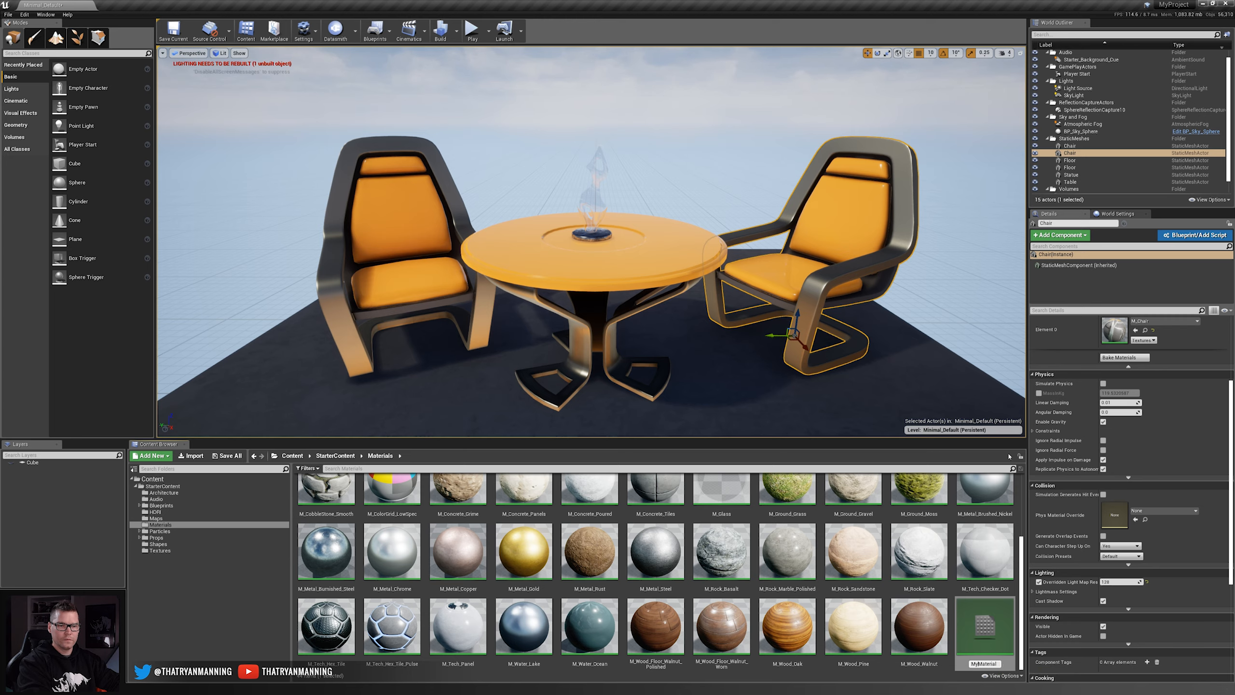
{"action": "key", "text": "Return"}
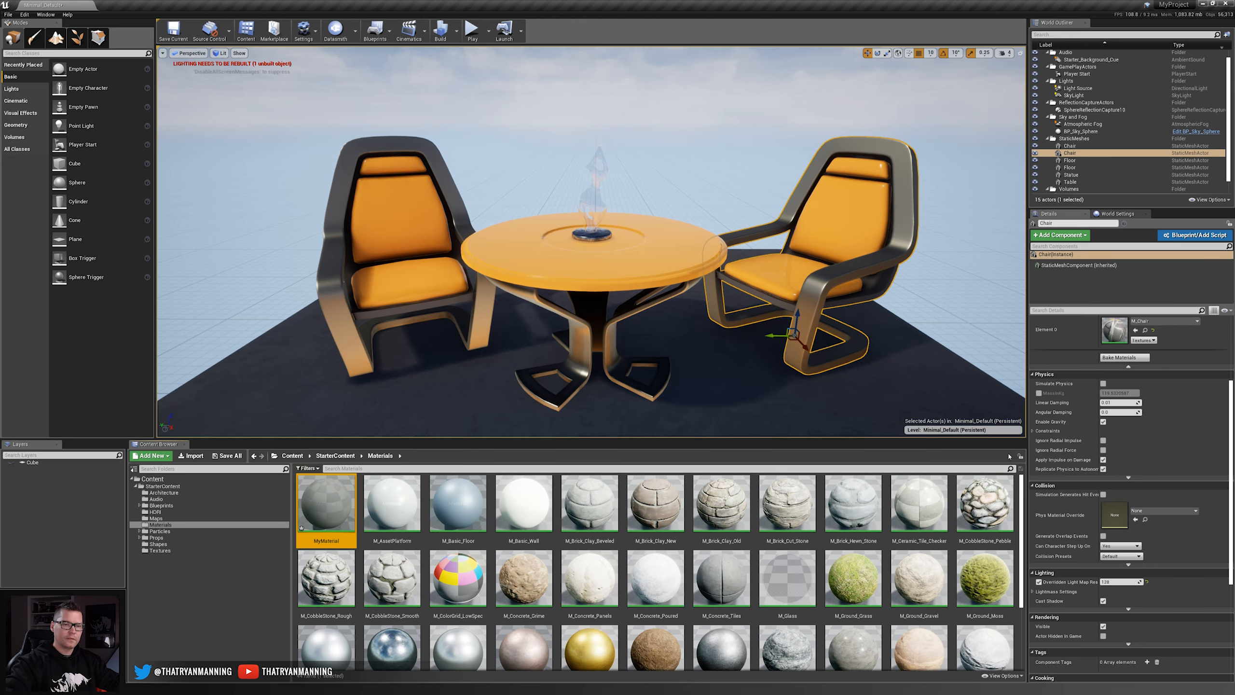
- Open MyMaterial to examine its node graph, and close the material editor
{"action": "double_click", "coordinate": [324, 490]}
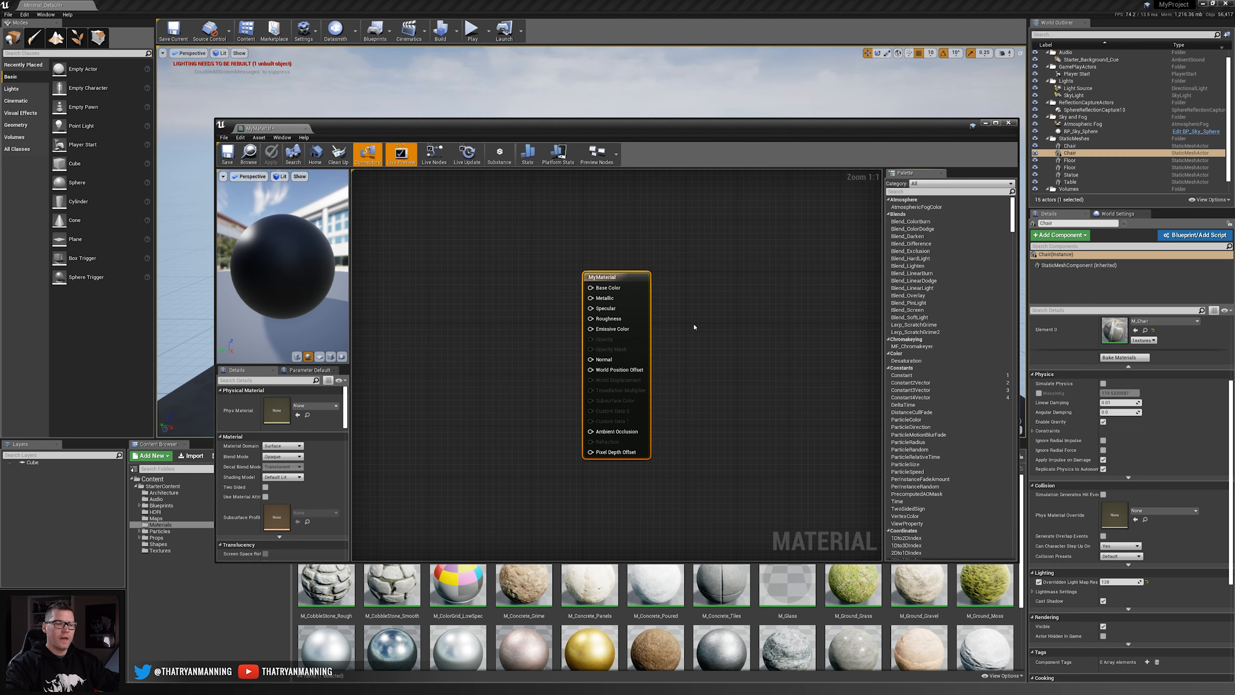
{"action": "left_click", "coordinate": [1008, 123]}
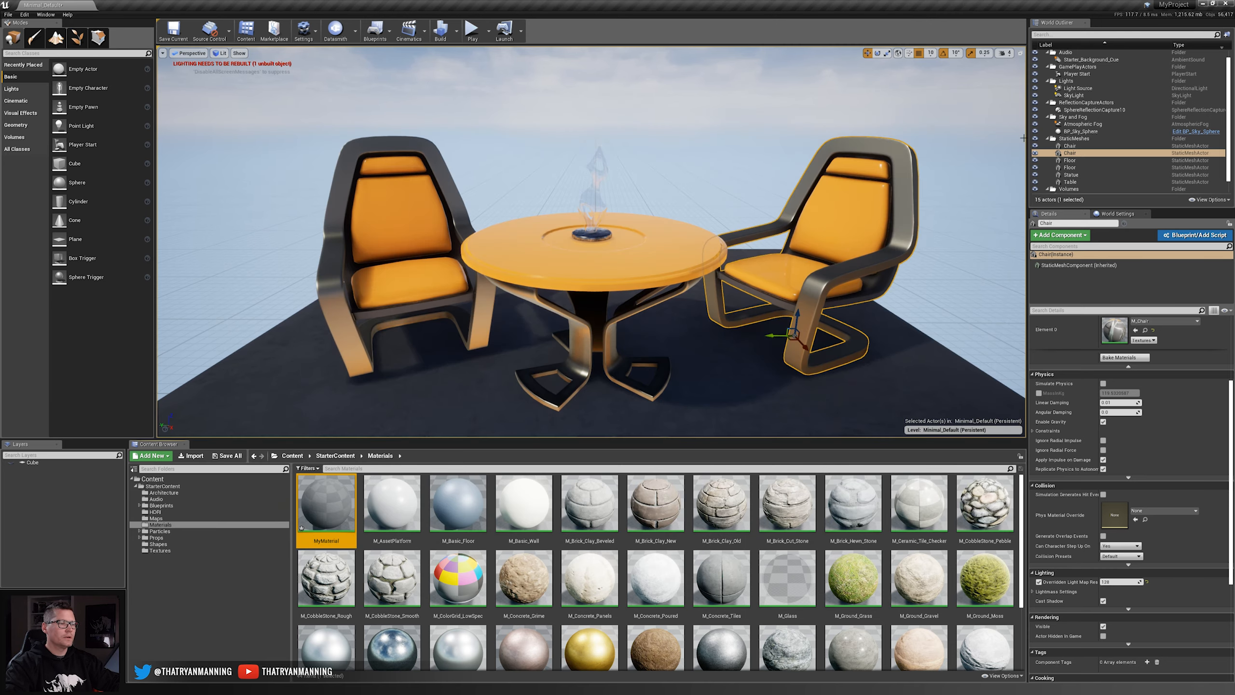
- Browse the Shapes and Architecture folders, and select the left chair in the level
{"action": "left_click", "coordinate": [169, 545]}
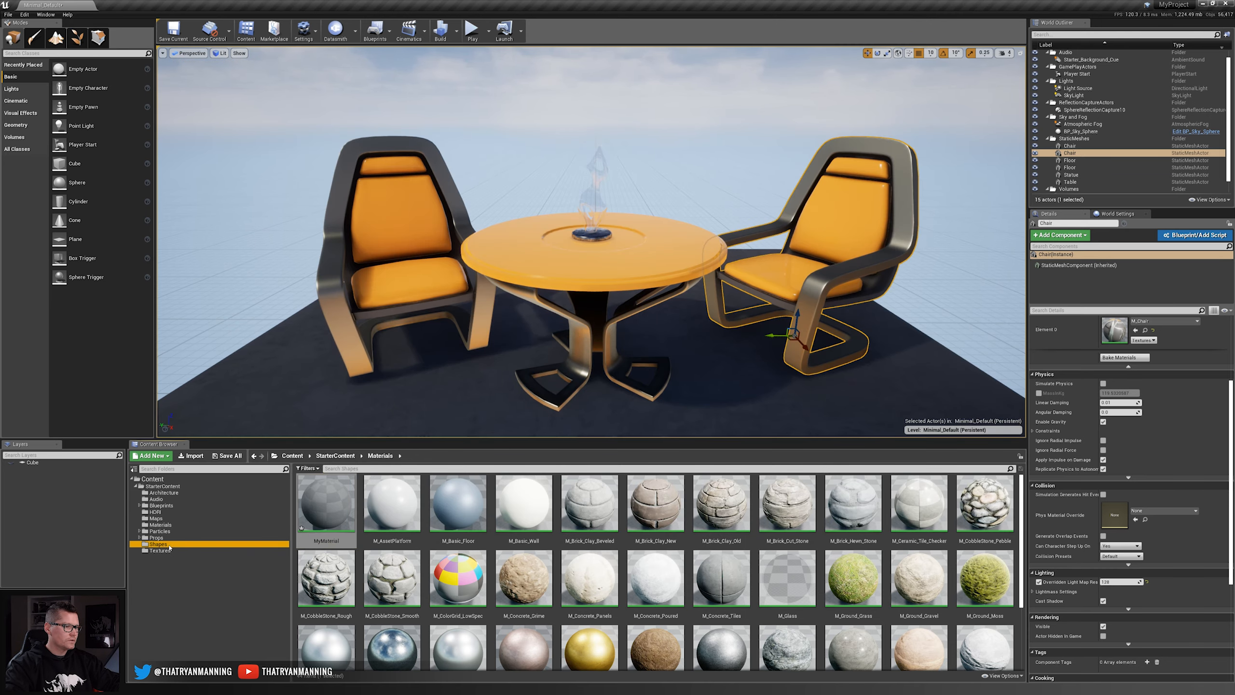
{"action": "left_click", "coordinate": [164, 493]}
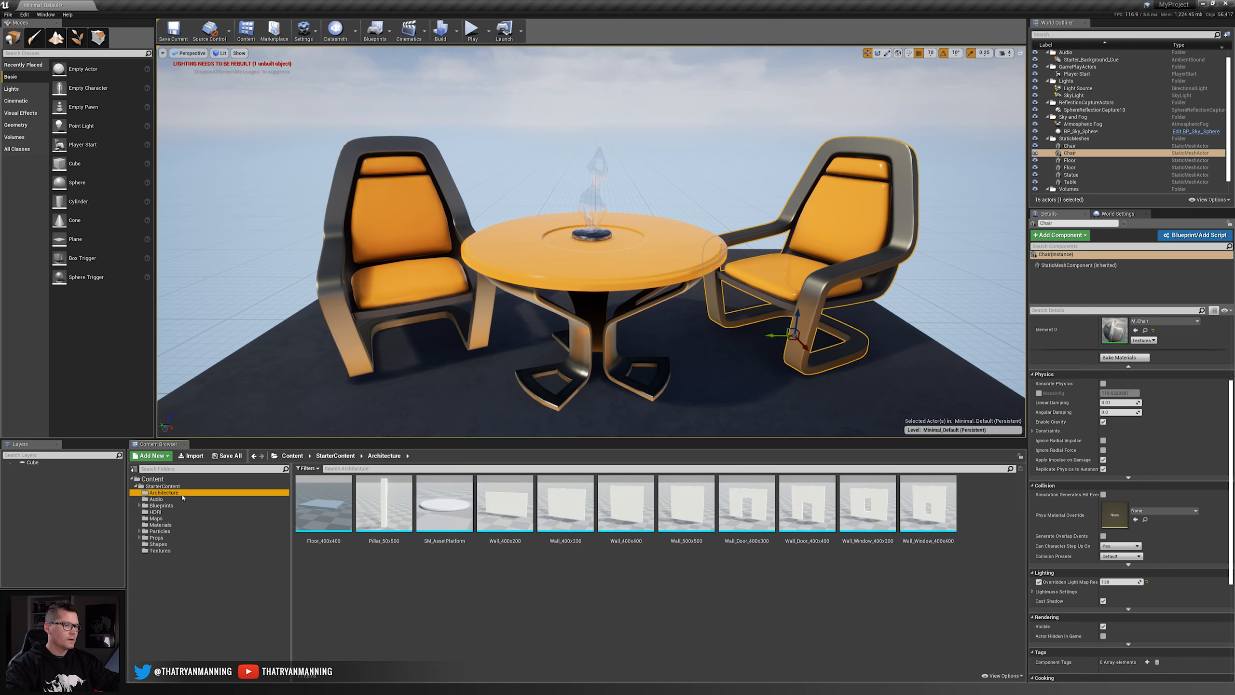
{"action": "left_click", "coordinate": [390, 215]}
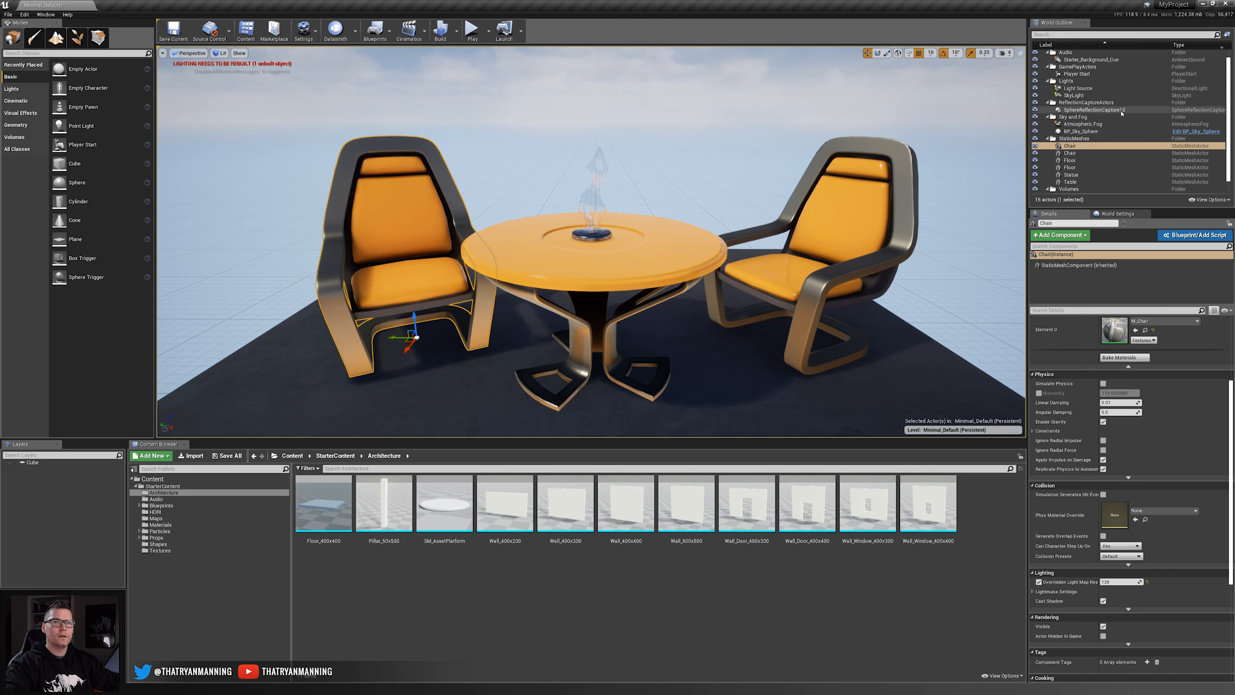
- Locate the selected chair's SM_Chair mesh in the Content Browser, open it to examine the model, and close the mesh editor
{"action": "scroll", "coordinate": [1188, 369], "scroll_direction": "up", "scroll_amount": 2}
{"action": "scroll", "coordinate": [1187, 368], "scroll_direction": "up", "scroll_amount": 2}
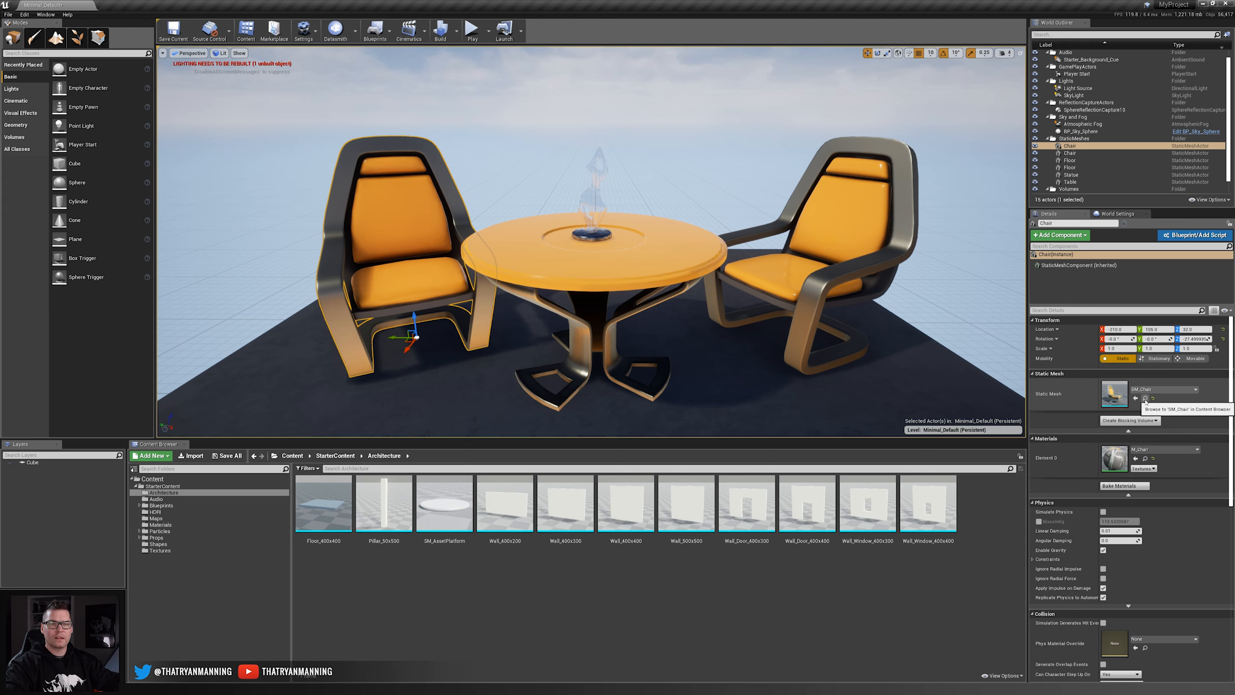
{"action": "left_click", "coordinate": [1145, 398]}
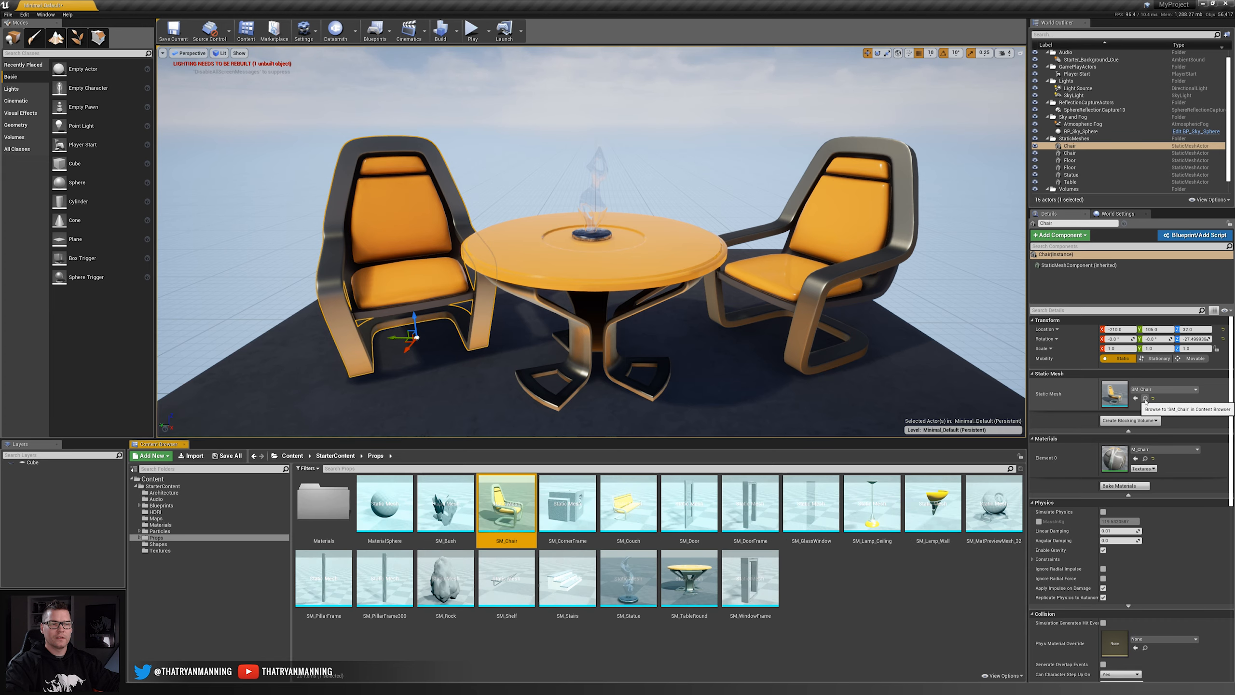
{"action": "double_click", "coordinate": [516, 499]}
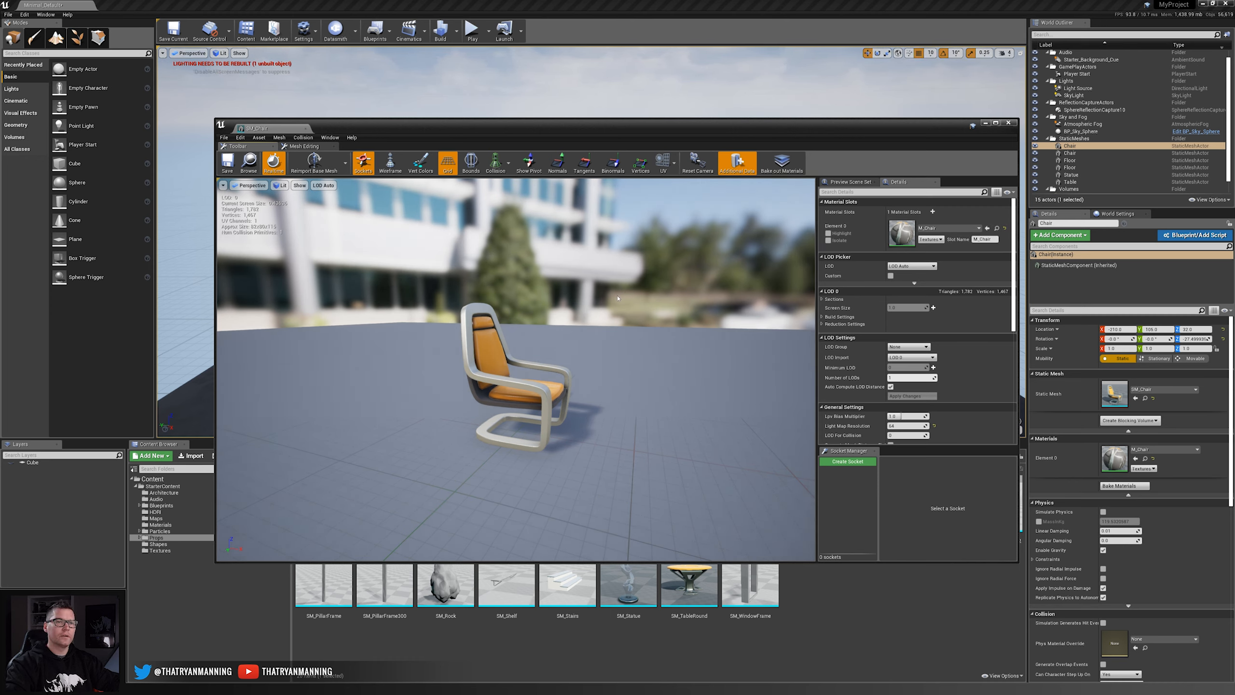
{"action": "left_click", "coordinate": [1009, 123]}
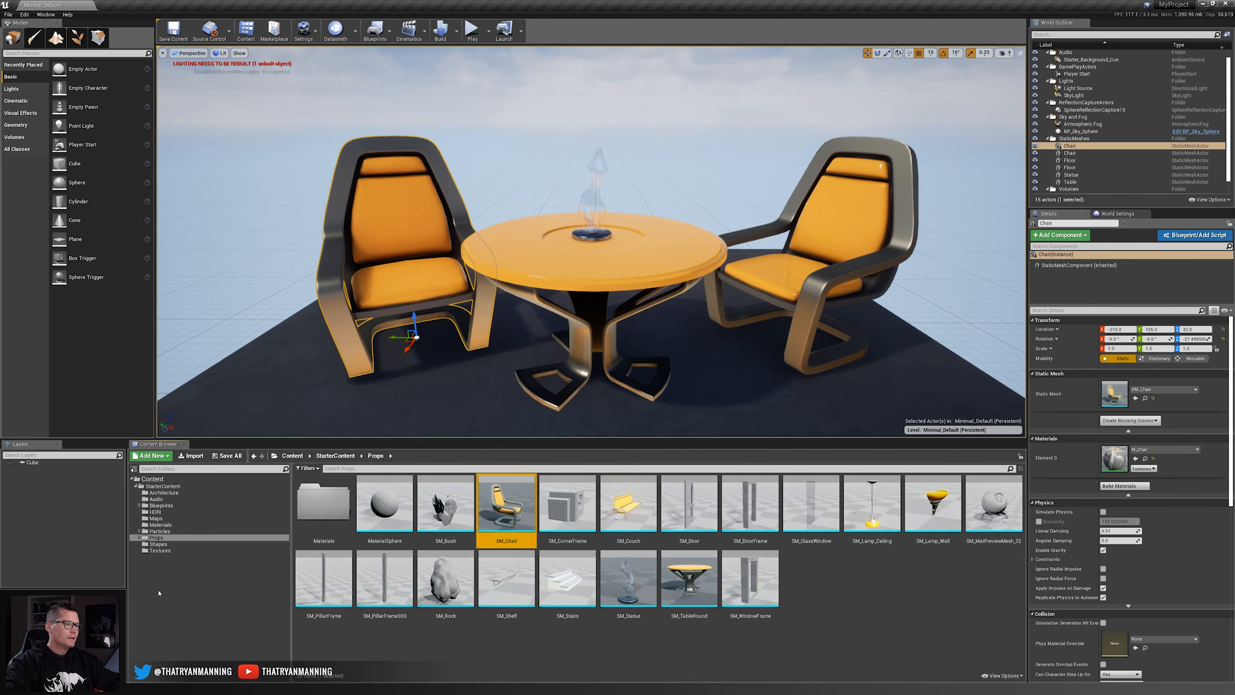
- Look through the asset creation options for the Props folder and the list of available editor windows
{"action": "mouse_move", "coordinate": [691, 614]}
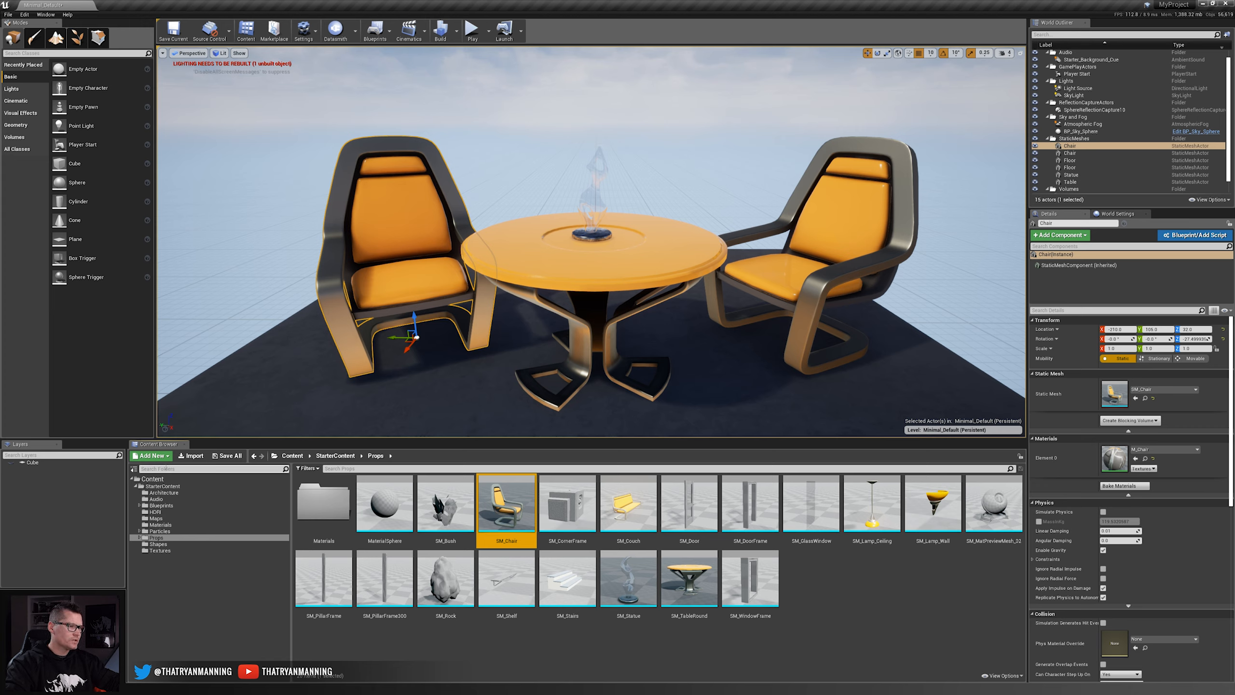
{"action": "right_click", "coordinate": [810, 570]}
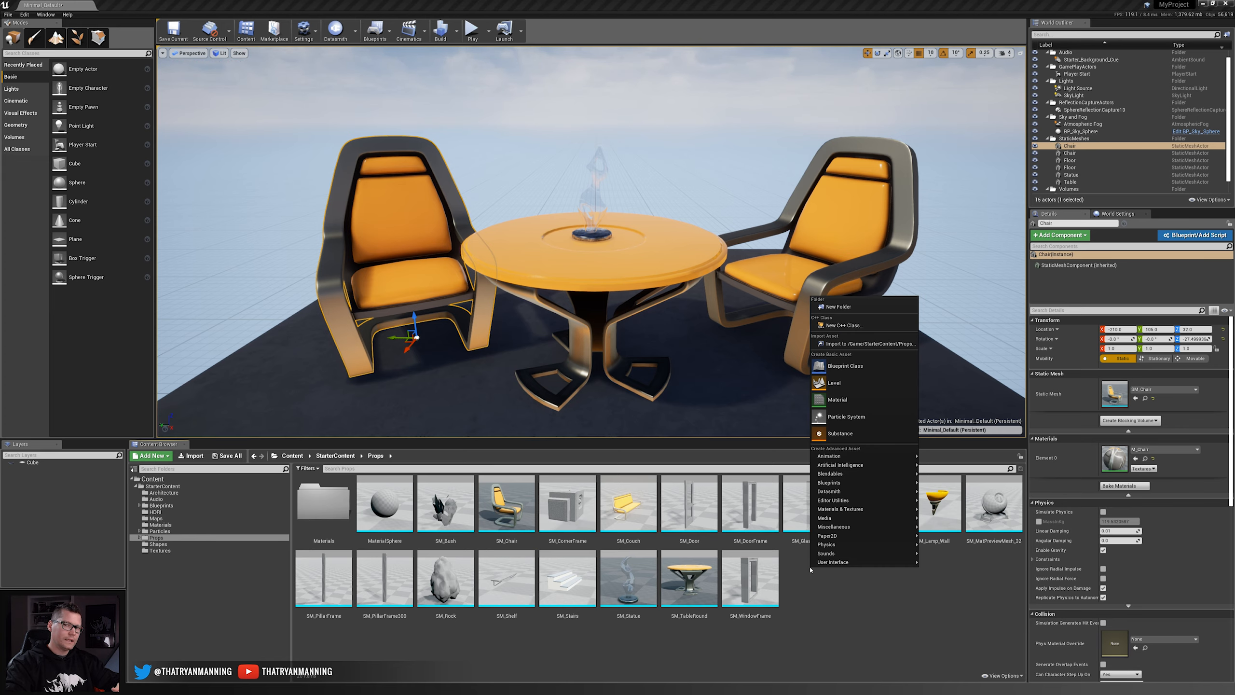
{"action": "left_click", "coordinate": [167, 457]}
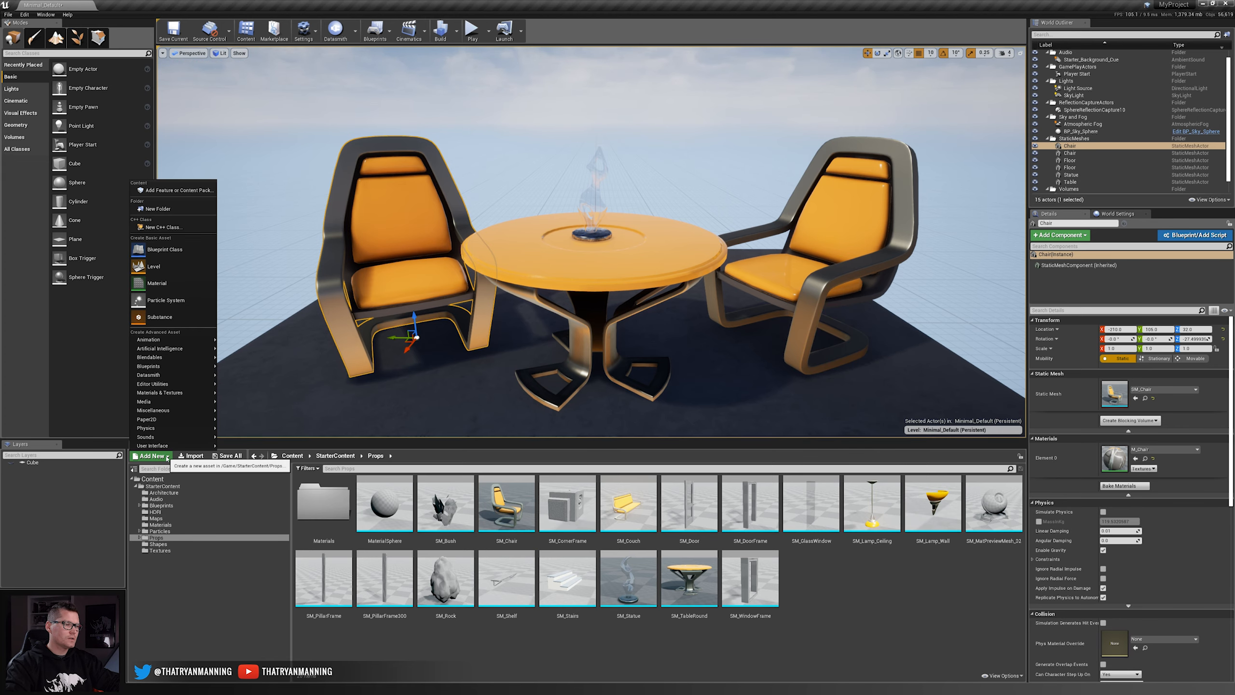
{"action": "right_click", "coordinate": [850, 595]}
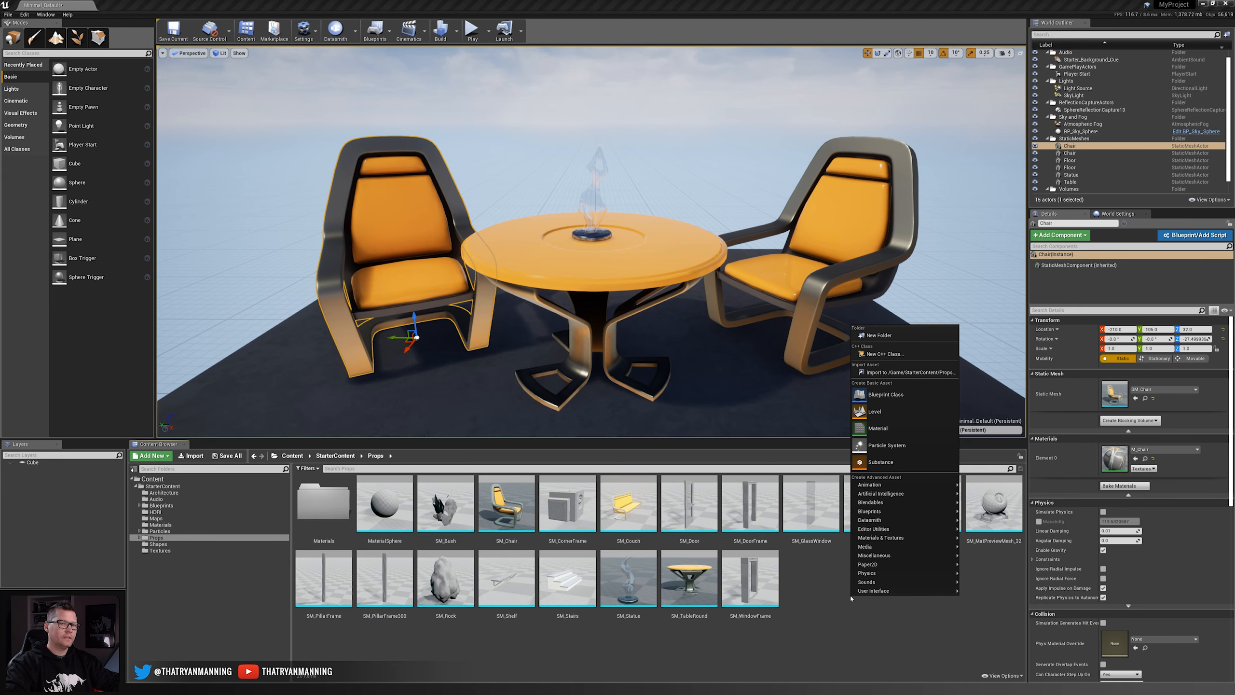
{"action": "left_click", "coordinate": [151, 456]}
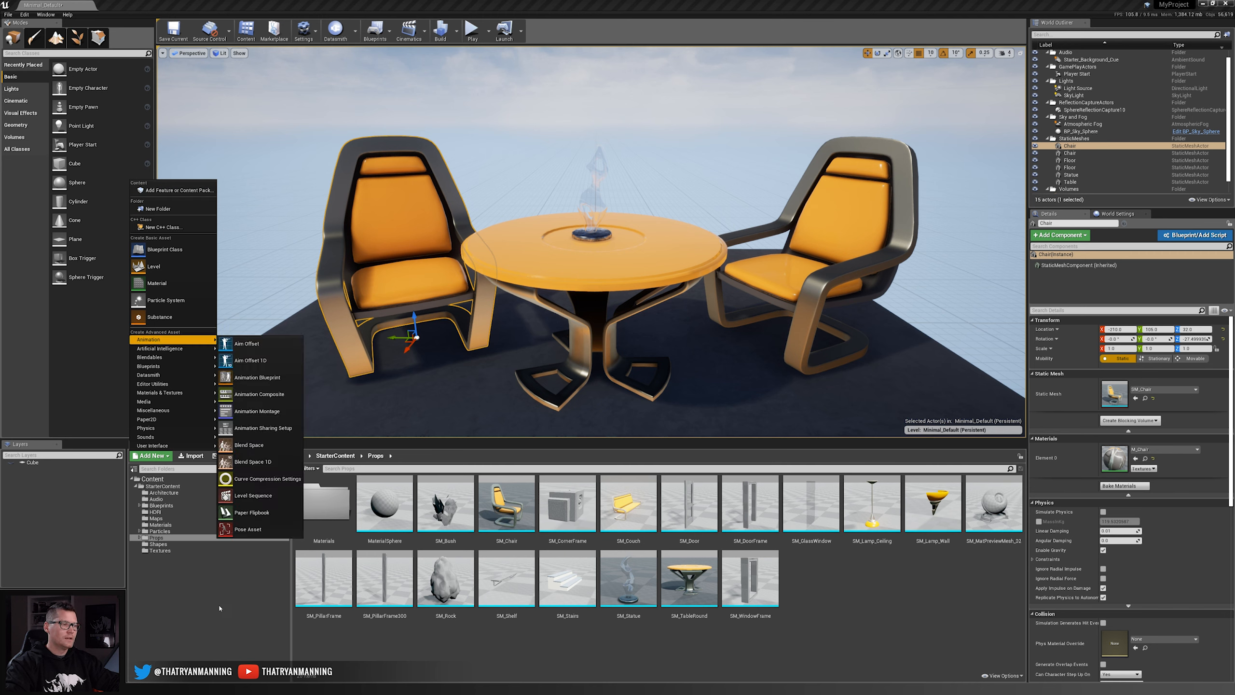
{"action": "left_click", "coordinate": [222, 626]}
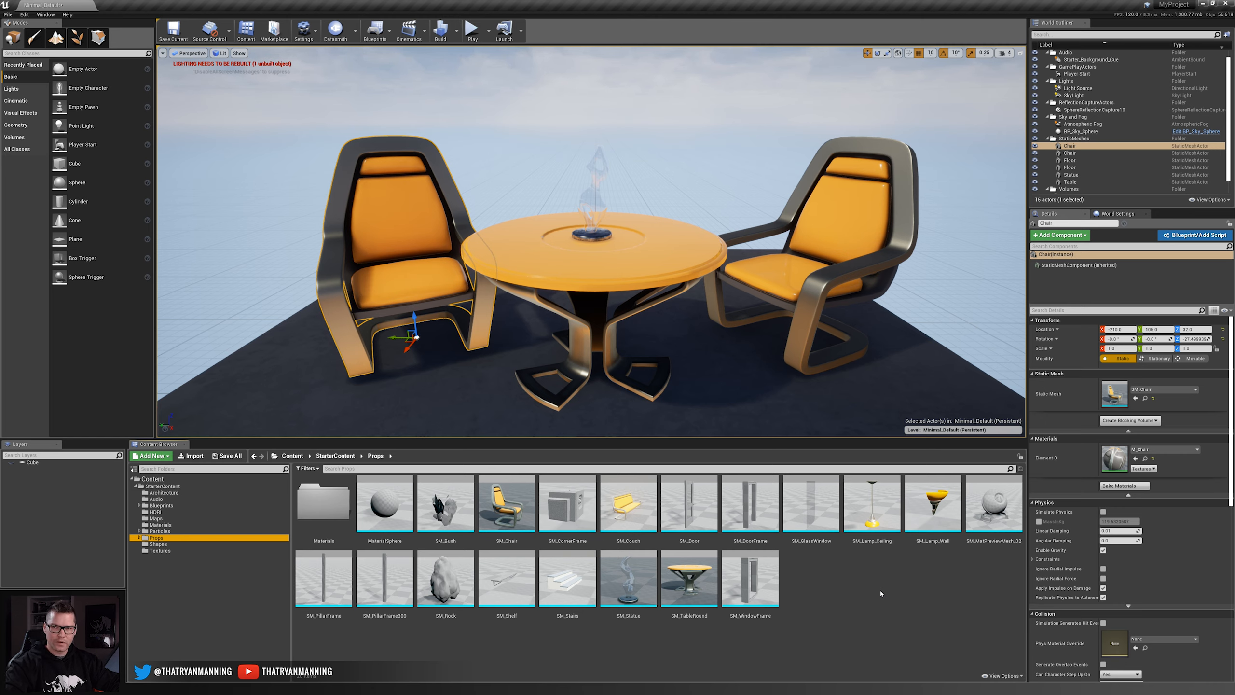
{"action": "left_click", "coordinate": [862, 600]}
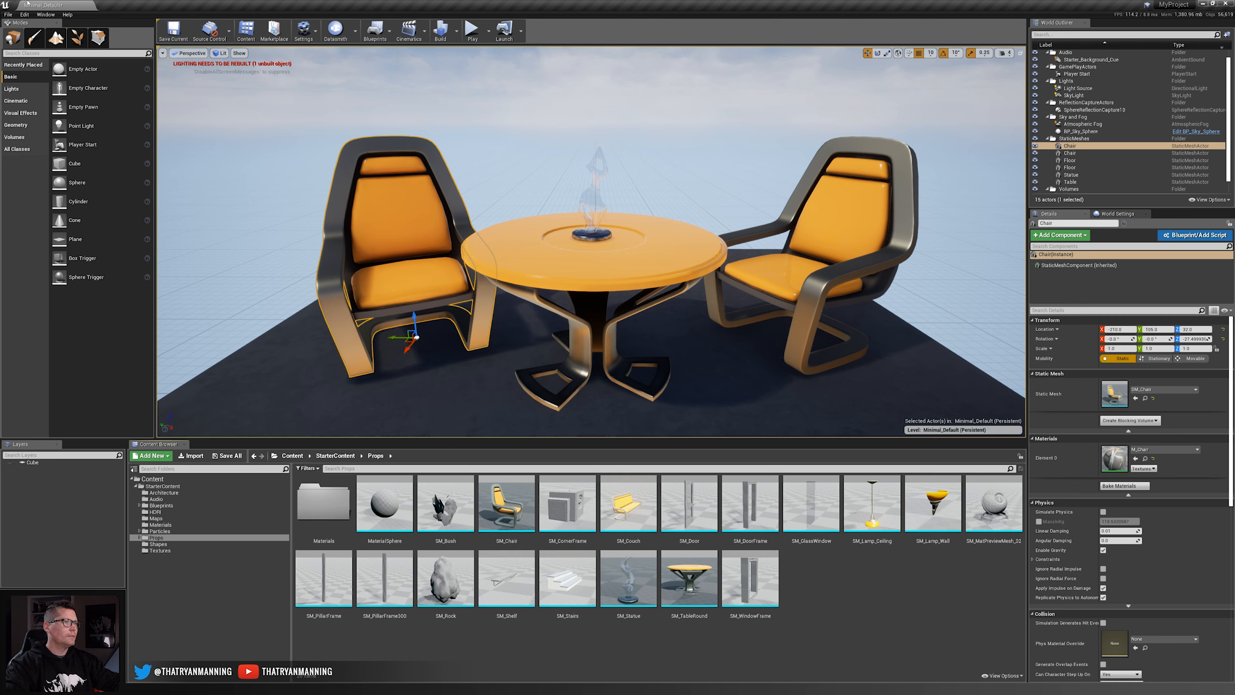
{"action": "left_click", "coordinate": [45, 14]}
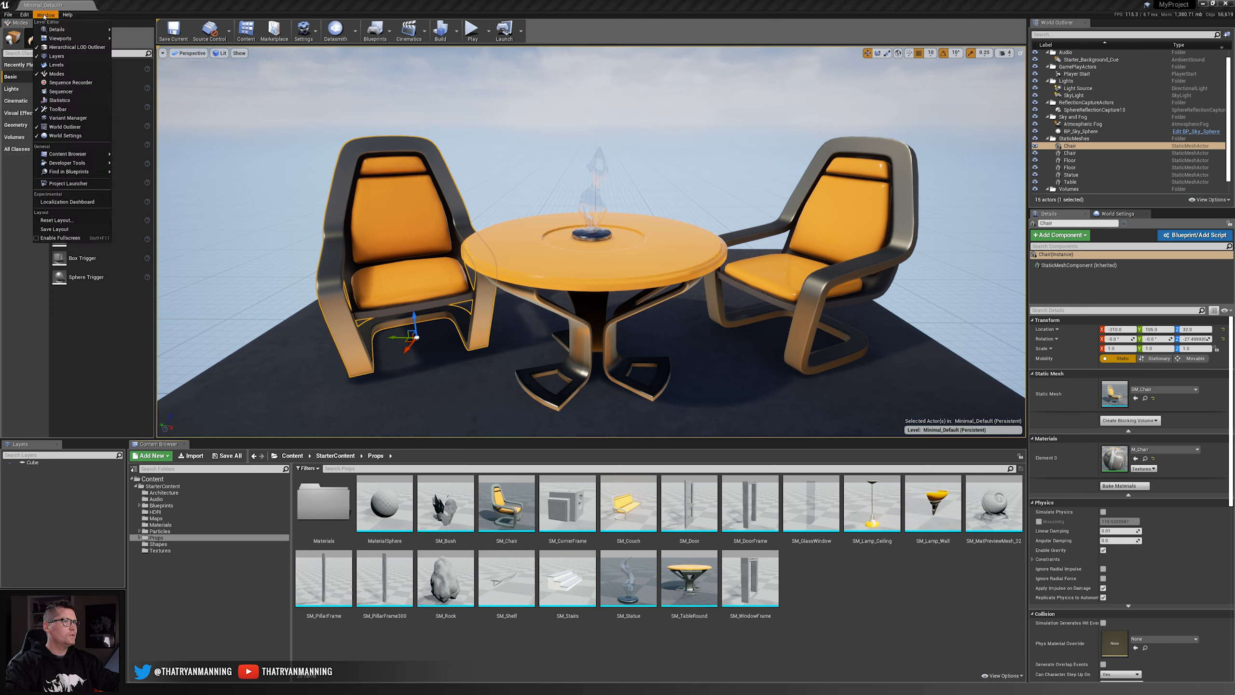
{"action": "left_click", "coordinate": [390, 4]}
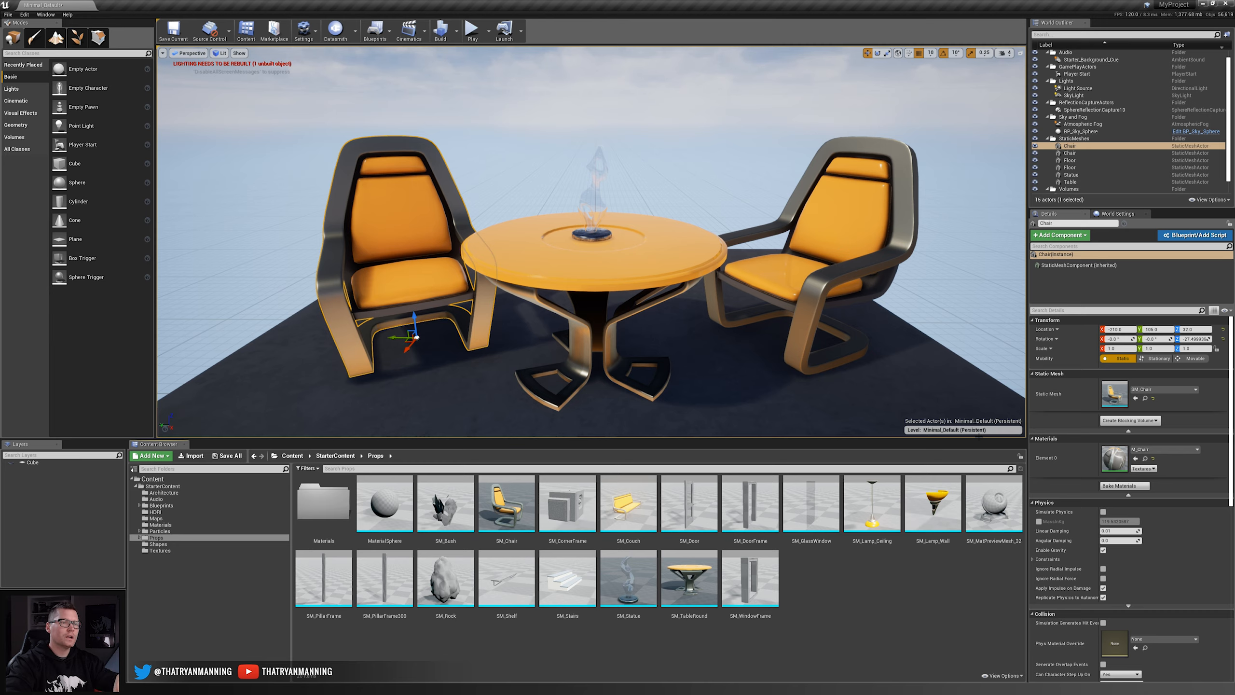
- Switch the selected chair's transform gizmo to rotate, to scale, and back to move
{"action": "mouse_move", "coordinate": [551, 181]}
{"action": "right_mouse_down"}
{"action": "mouse_move", "coordinate": [589, 195]}
{"action": "mouse_move", "coordinate": [540, 174]}
{"action": "mouse_move", "coordinate": [552, 189]}
{"action": "right_mouse_up"}
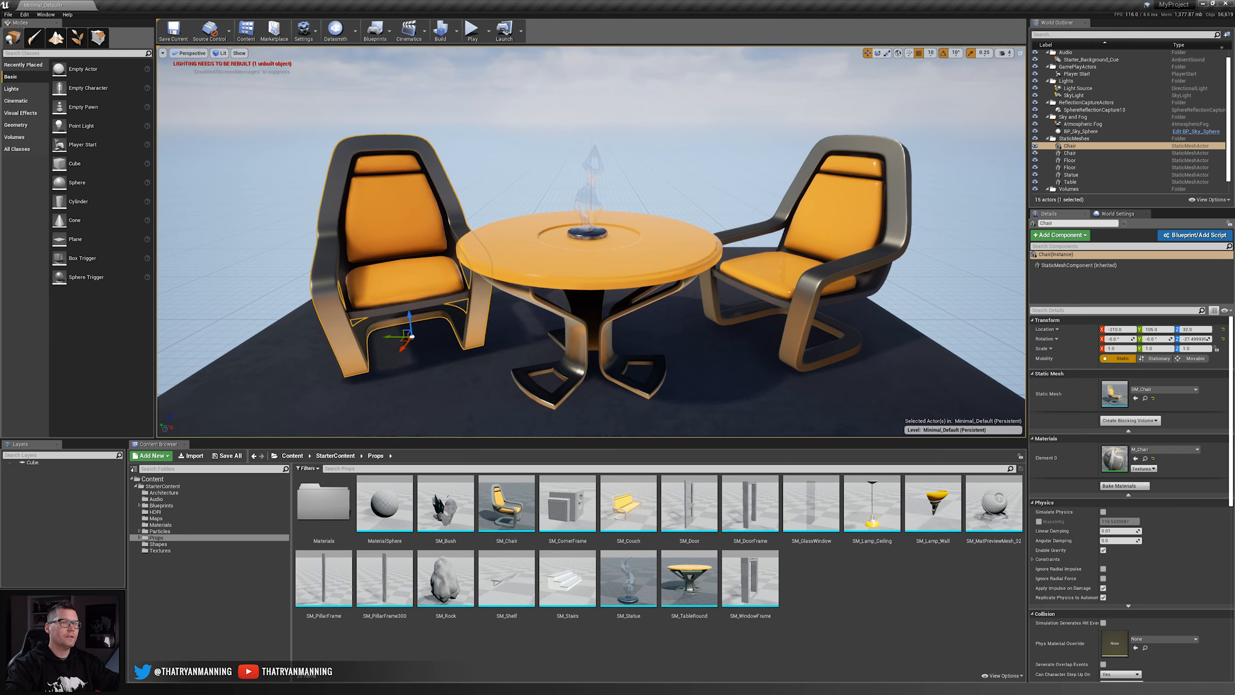
{"action": "mouse_move", "coordinate": [553, 188]}
{"action": "right_mouse_down"}
{"action": "mouse_move", "coordinate": [508, 166]}
{"action": "mouse_move", "coordinate": [509, 187]}
{"action": "mouse_move", "coordinate": [565, 205]}
{"action": "mouse_move", "coordinate": [576, 165]}
{"action": "mouse_move", "coordinate": [559, 172]}
{"action": "mouse_move", "coordinate": [569, 191]}
{"action": "right_mouse_up"}
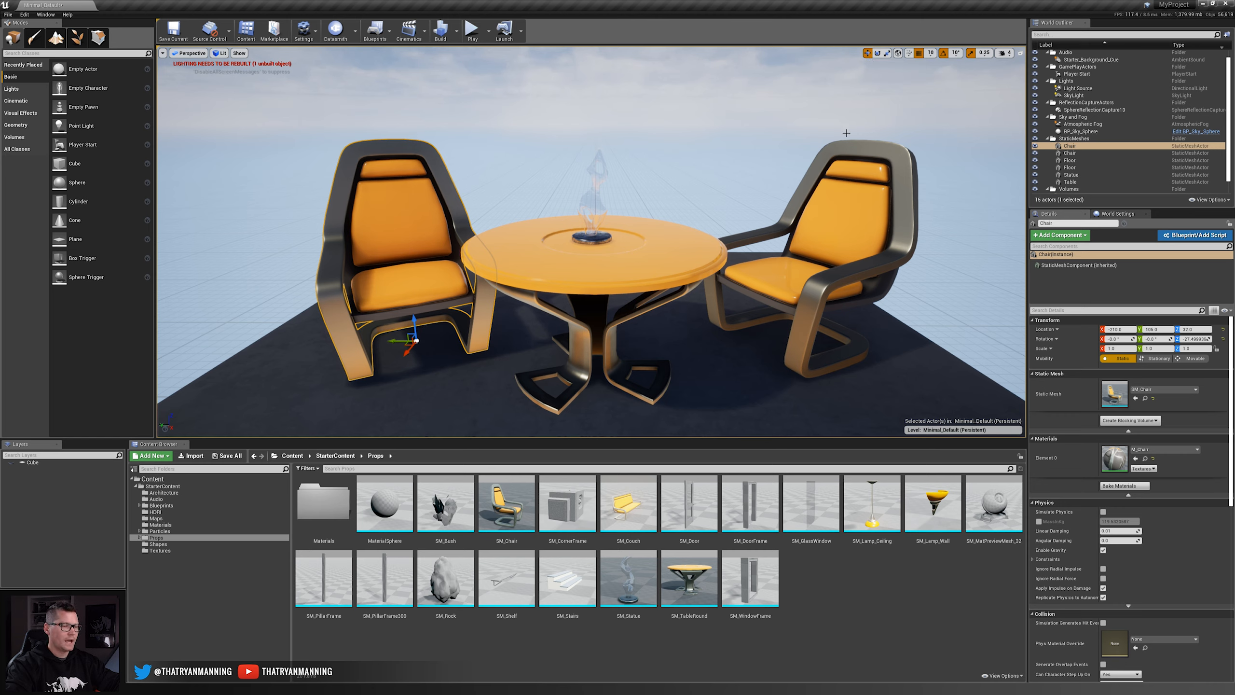
{"action": "key", "text": "e"}
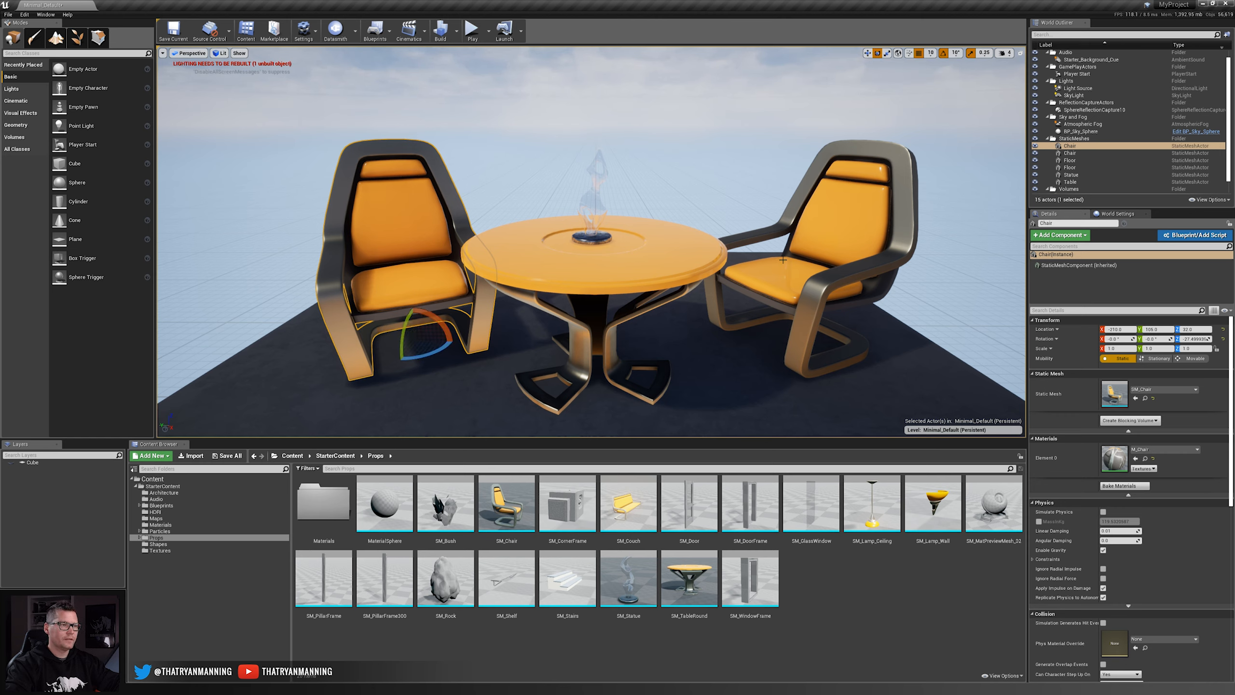
{"action": "left_click", "coordinate": [887, 54]}
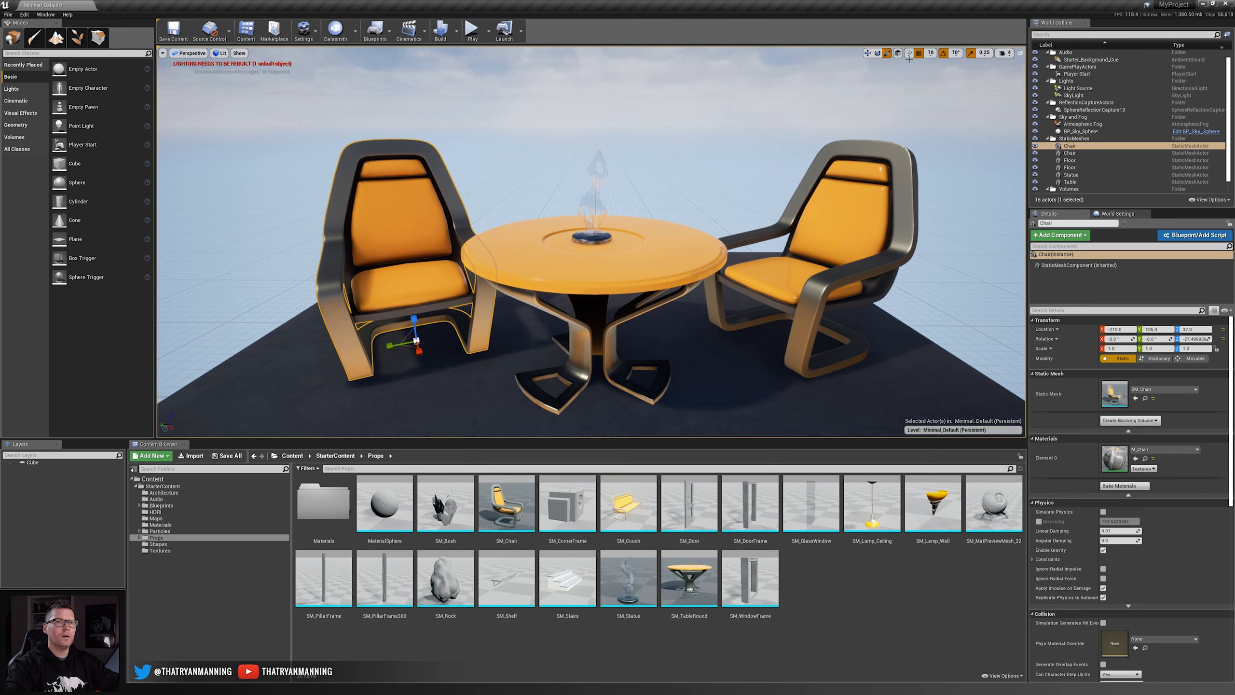
{"action": "left_click", "coordinate": [867, 53]}
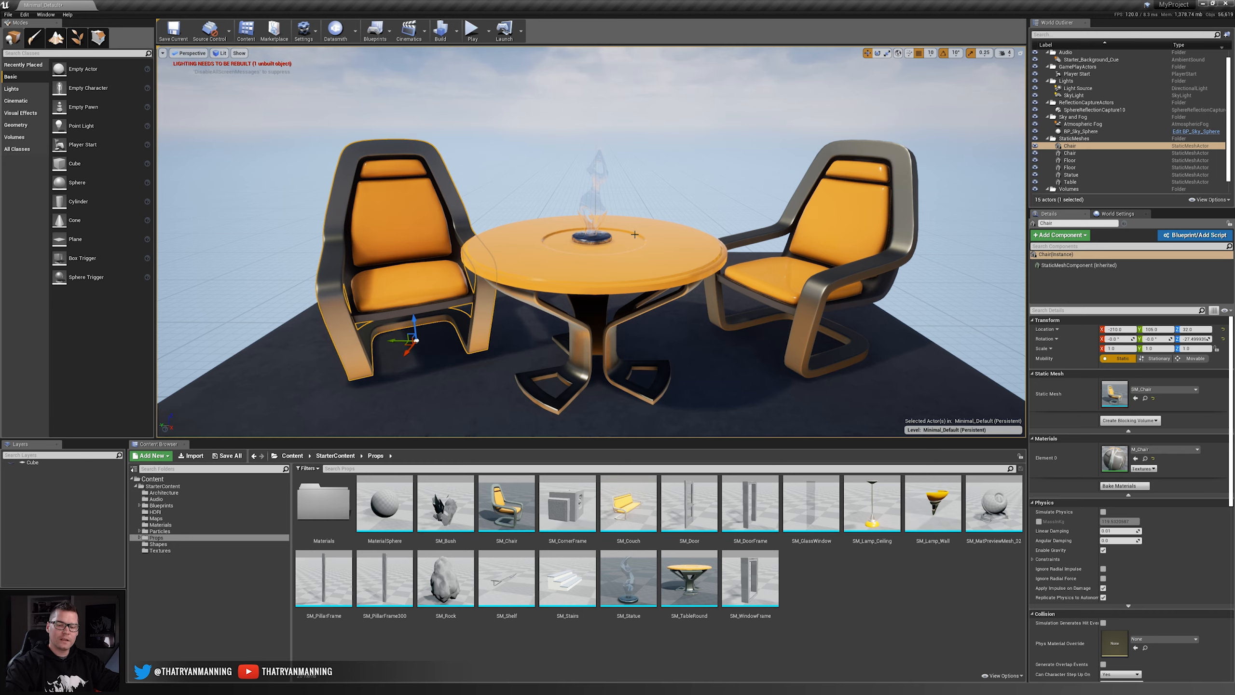
- Fly the camera forward, backward and sideways through the level to view the table and chairs
{"action": "right_click_drag", "start_coordinate": [591, 242], "coordinate": [580, 197]}
{"action": "key", "text": "w"}
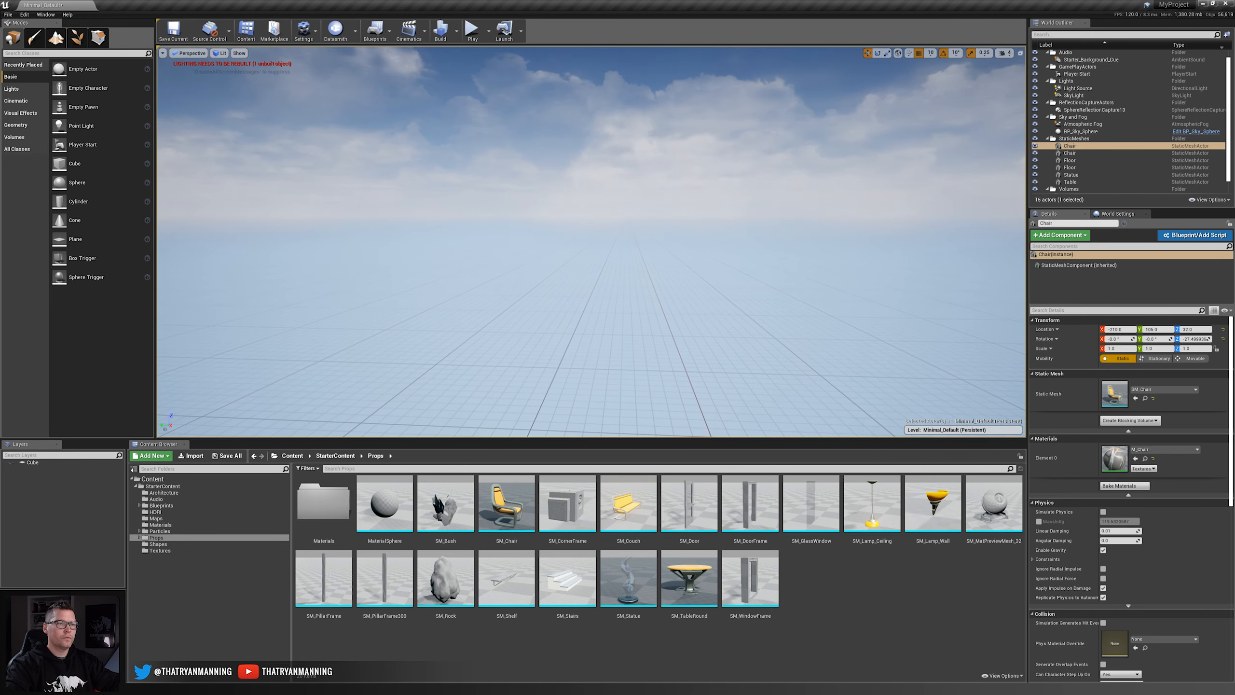
{"action": "key", "text": "s"}
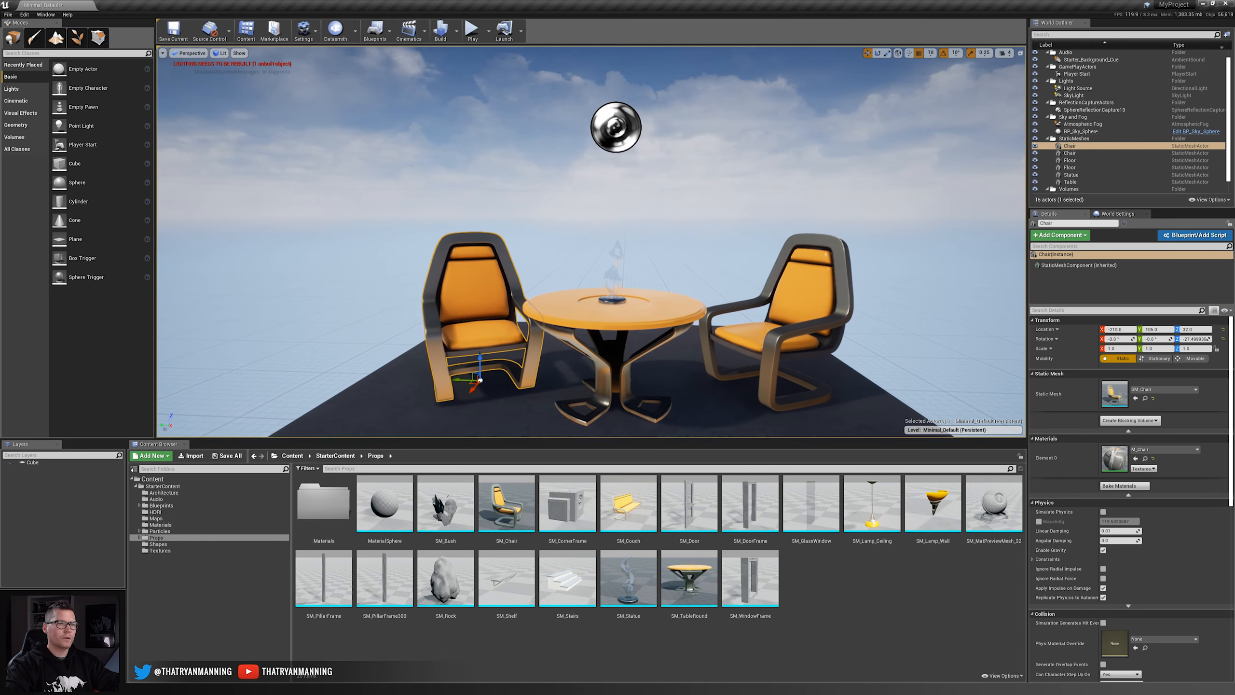
{"action": "key", "text": "d"}
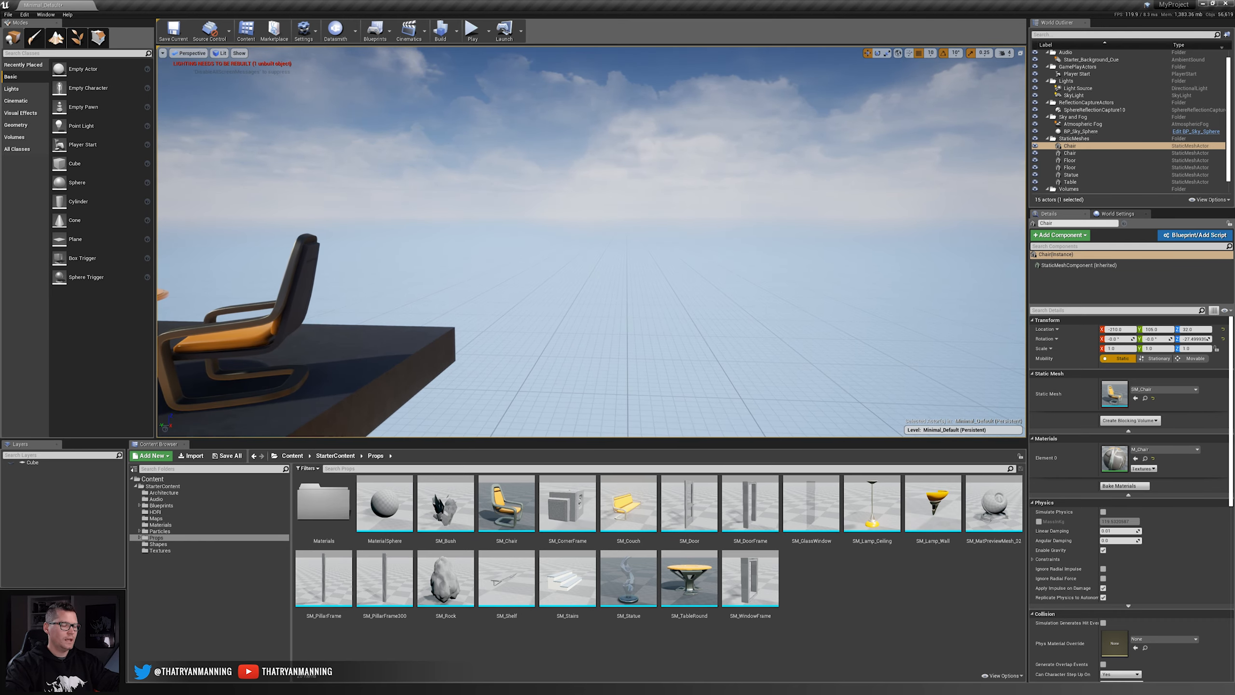
{"action": "key", "text": "a"}
{"action": "key", "text": "w"}
{"action": "key", "text": "s"}
{"action": "right_click_drag", "start_coordinate": [579, 197], "coordinate": [664, 182]}
{"action": "key", "text": "a"}
{"action": "key", "text": "d"}
{"action": "key", "text": "a"}
{"action": "key", "text": "w"}
{"action": "key", "text": "s"}
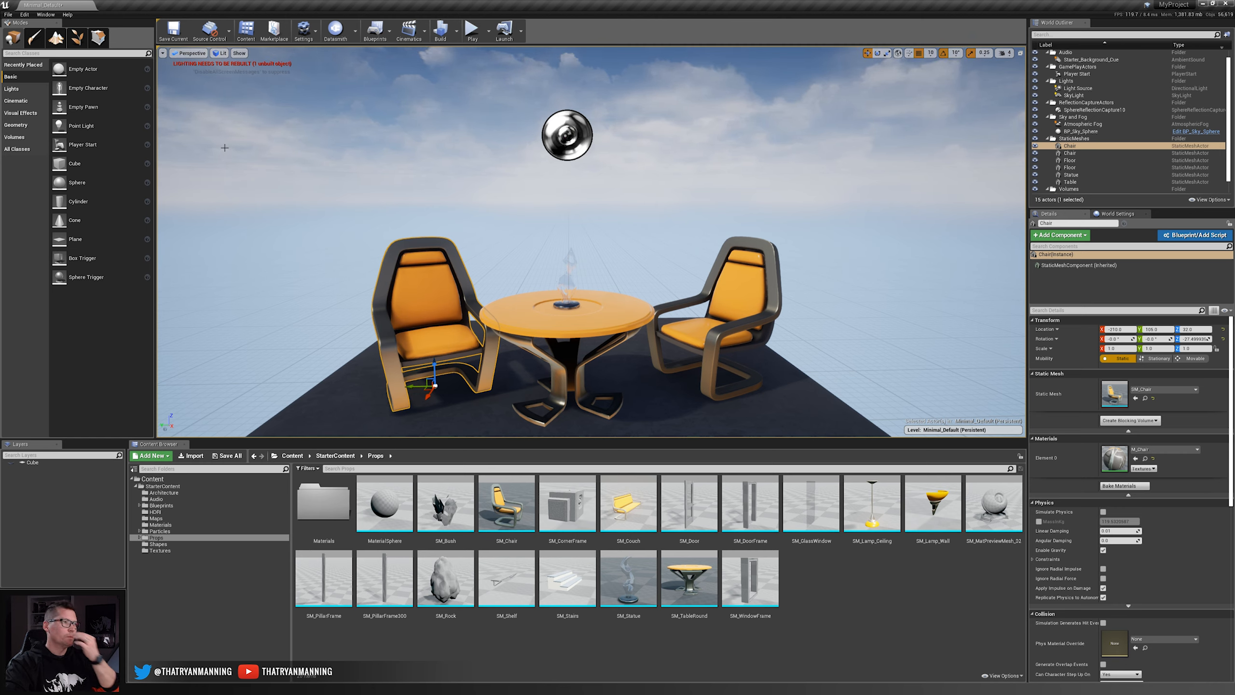
- Set the viewport's horizontal field of view to 75, and try a four-pane layout before changing to a single pane
{"action": "left_click", "coordinate": [163, 53]}
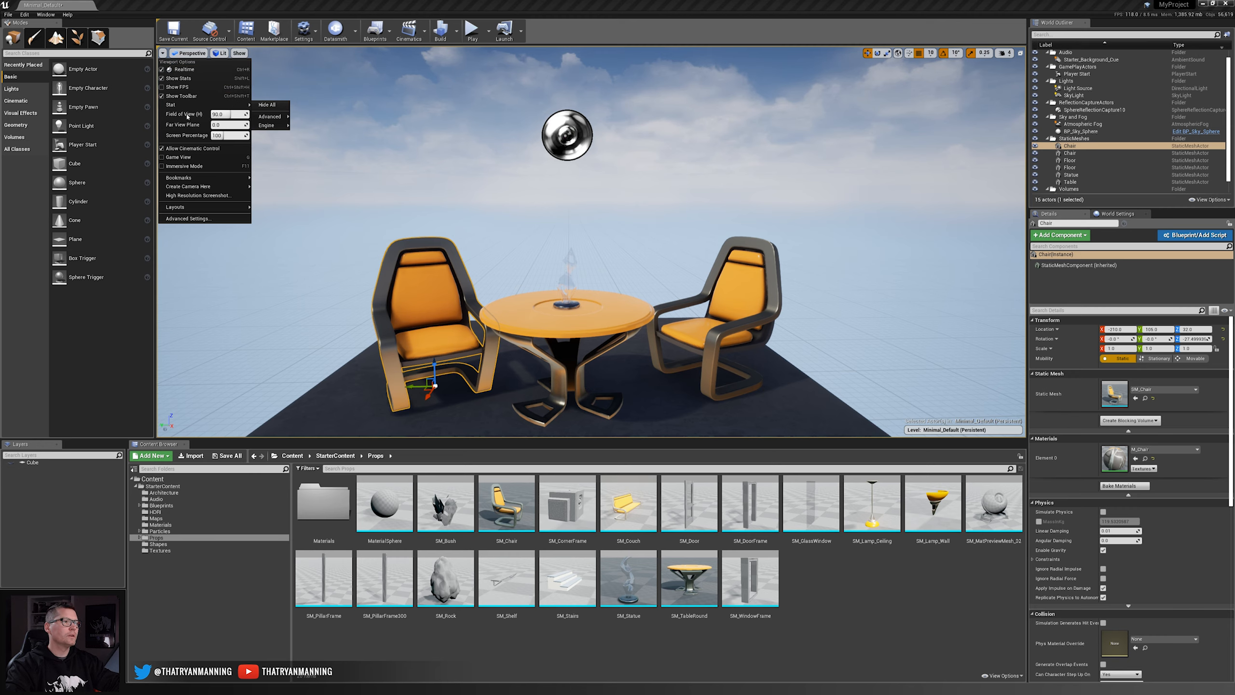
{"action": "left_click_drag", "start_coordinate": [227, 114], "coordinate": [211, 114]}
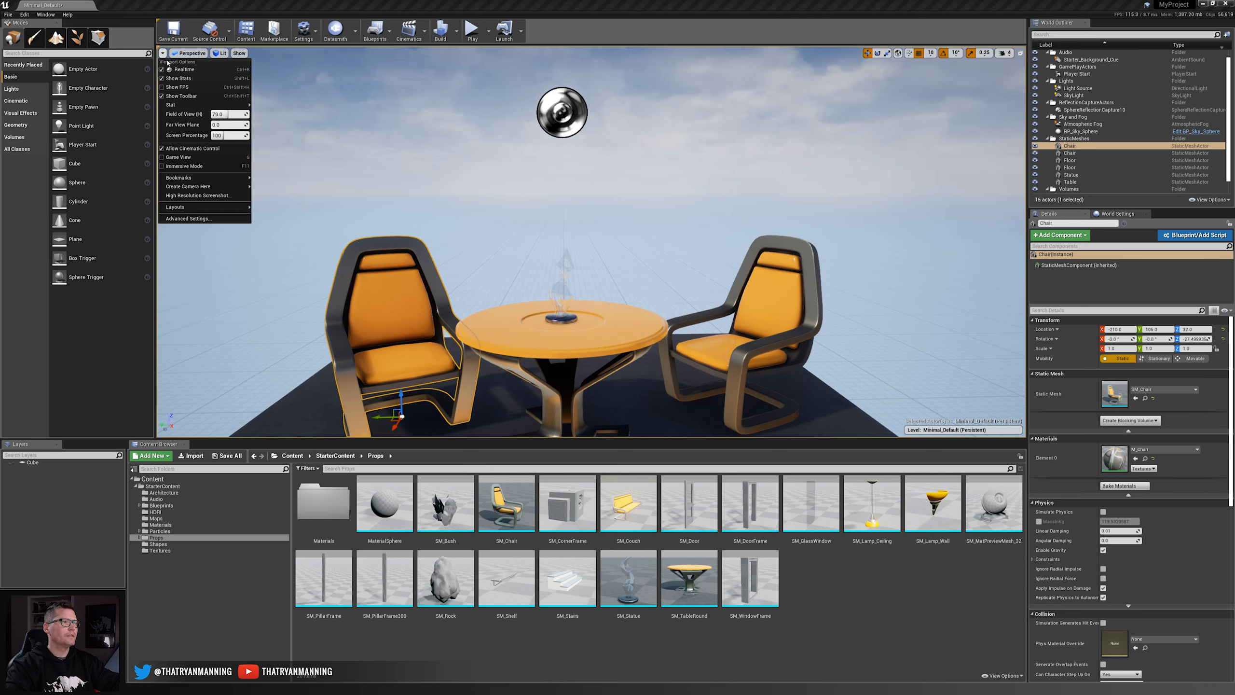
{"action": "mouse_move", "coordinate": [219, 207]}
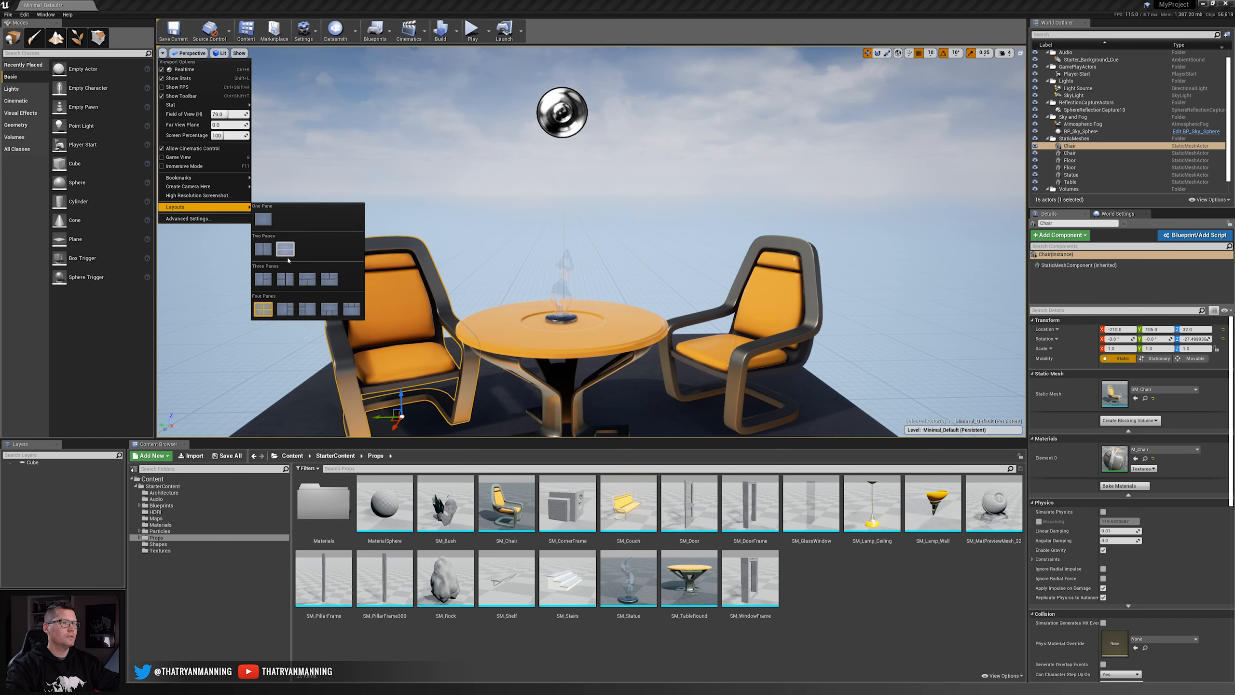
{"action": "left_click", "coordinate": [284, 311]}
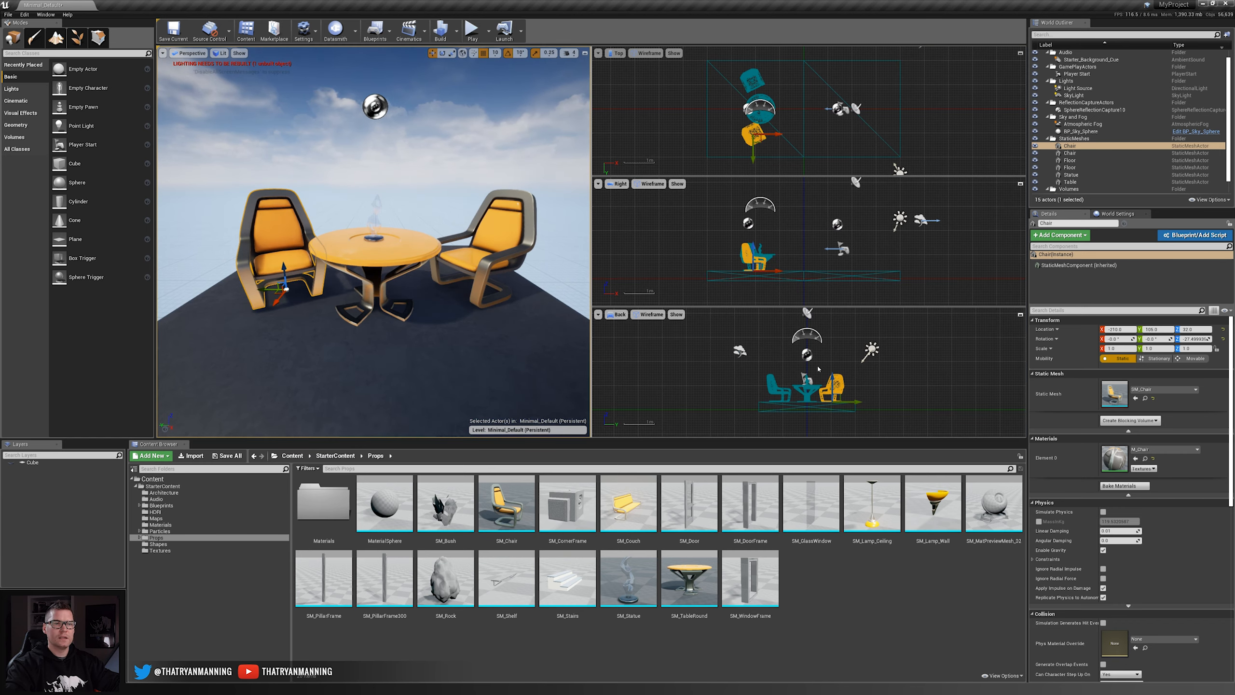
{"action": "left_click", "coordinate": [164, 53]}
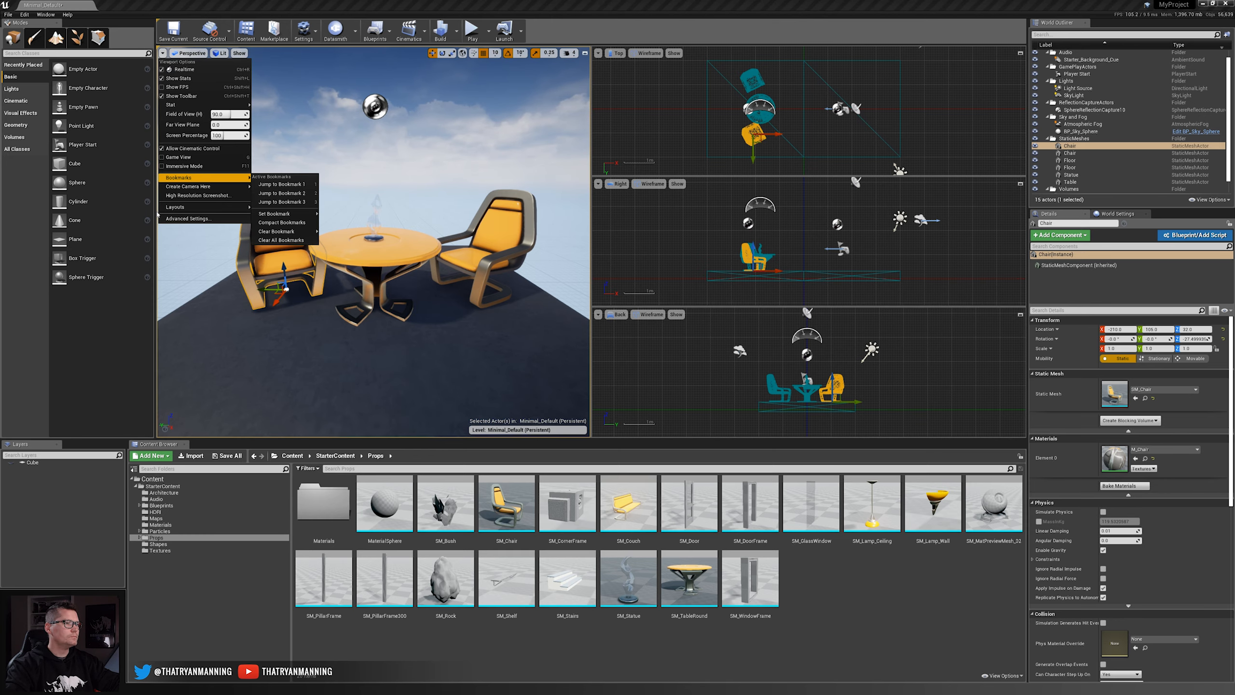
{"action": "left_click", "coordinate": [257, 221]}
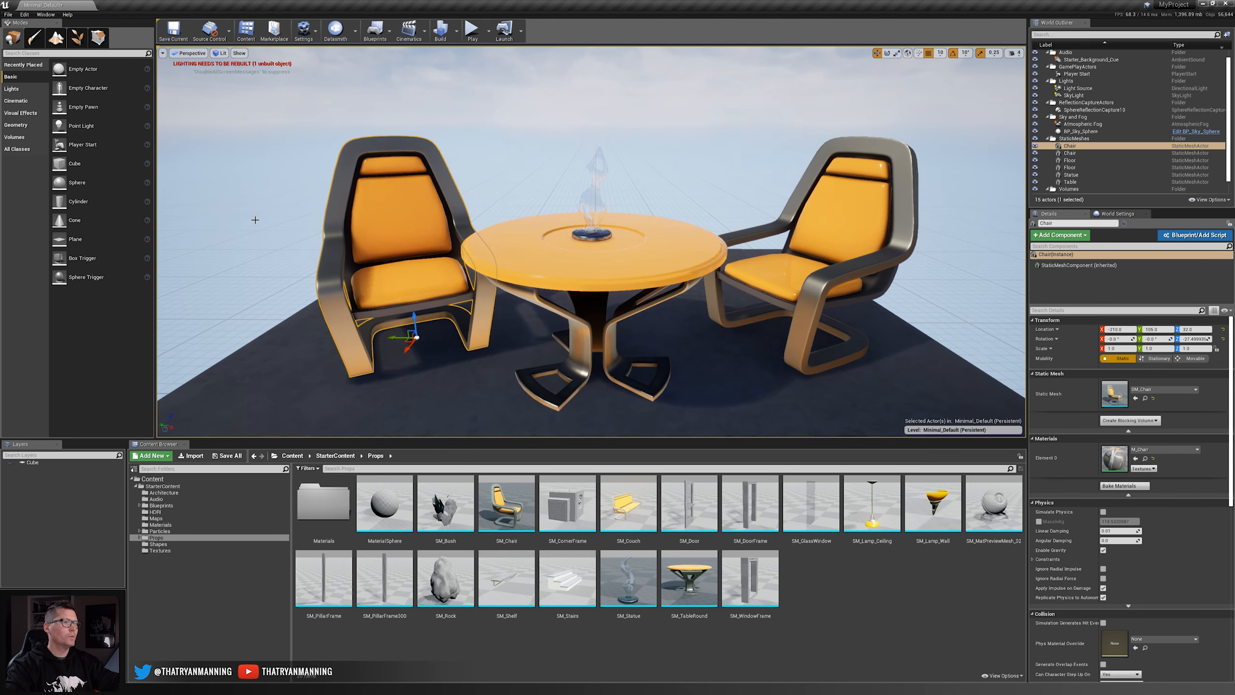
- Switch the viewport to the Left orthographic view and back to Perspective
{"action": "left_click", "coordinate": [193, 53]}
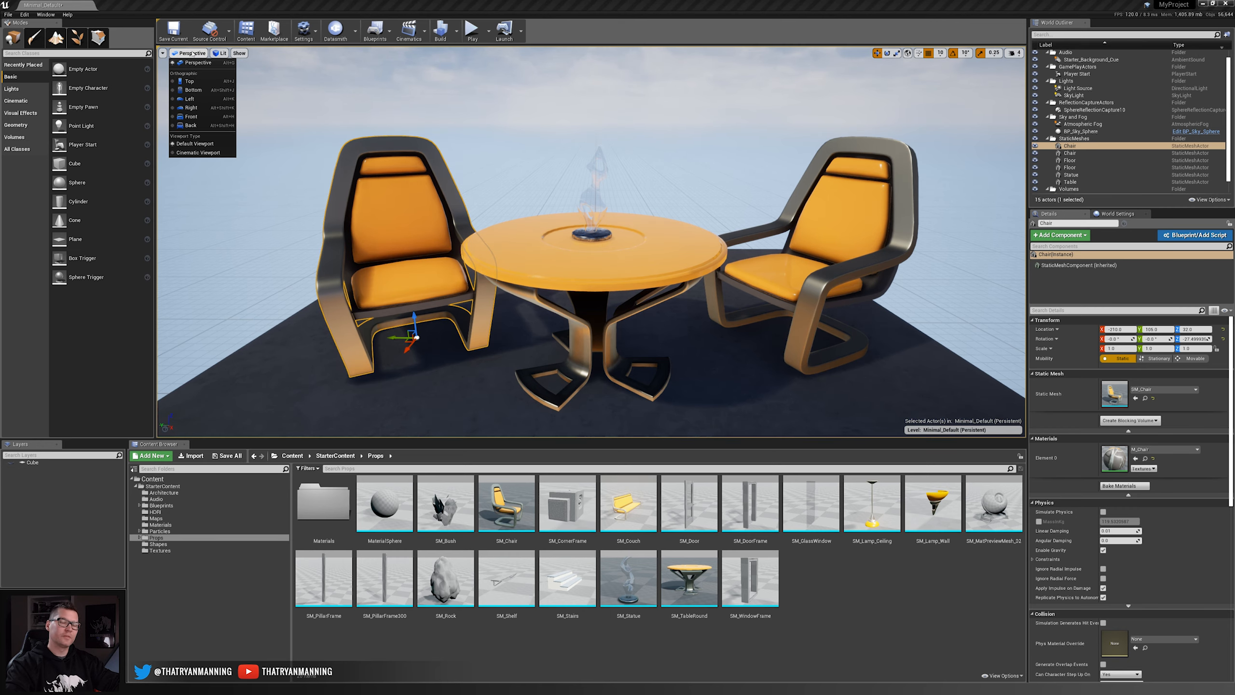
{"action": "left_click", "coordinate": [190, 98]}
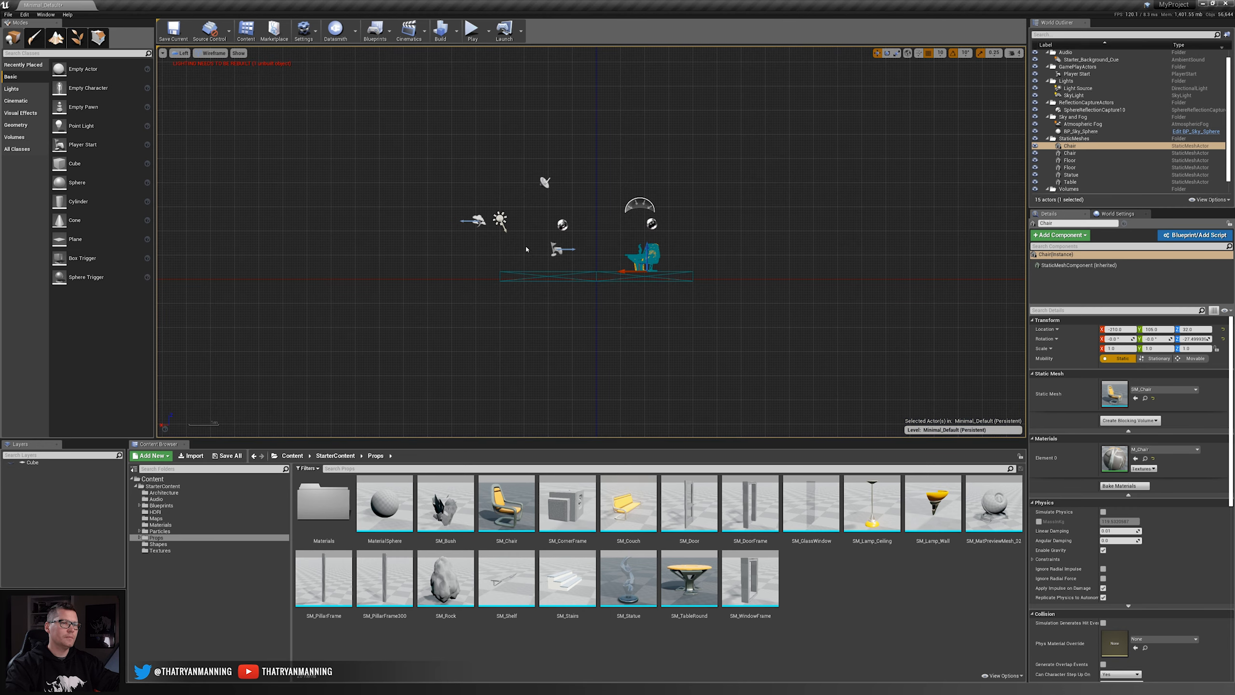
{"action": "left_click", "coordinate": [180, 53]}
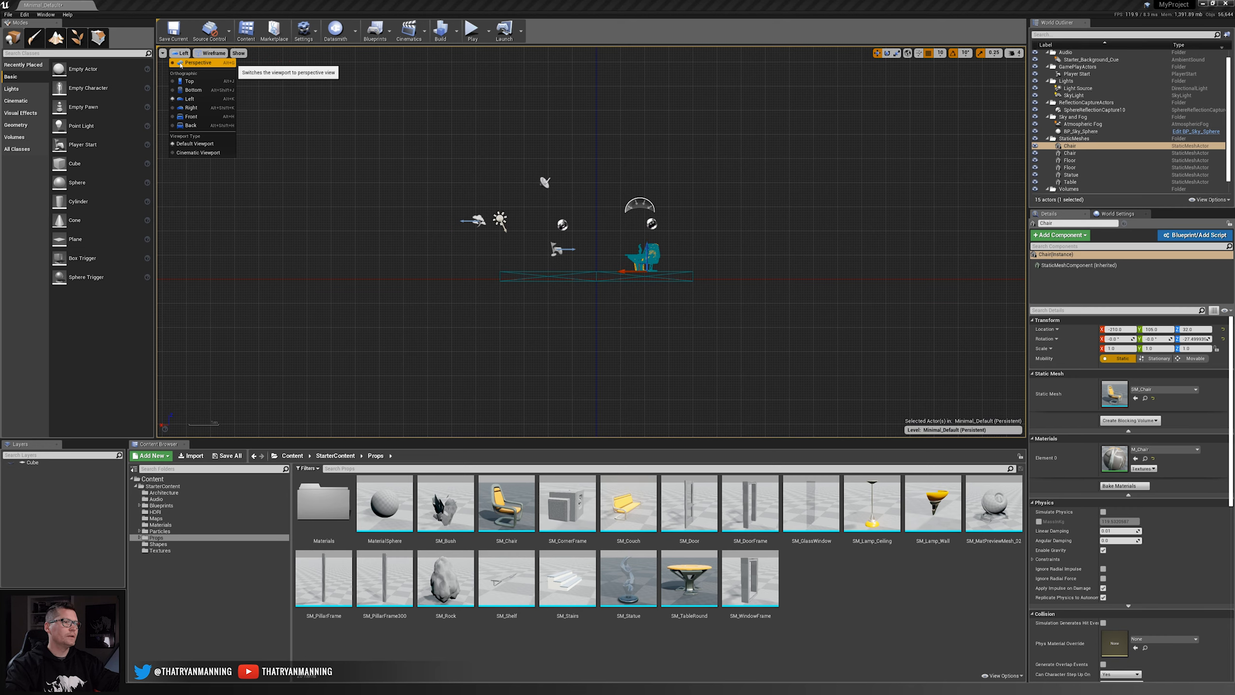
{"action": "left_click", "coordinate": [180, 65]}
- Switch the viewport's view mode to Unlit, and change it to Detail Lighting
{"action": "left_click", "coordinate": [222, 53]}
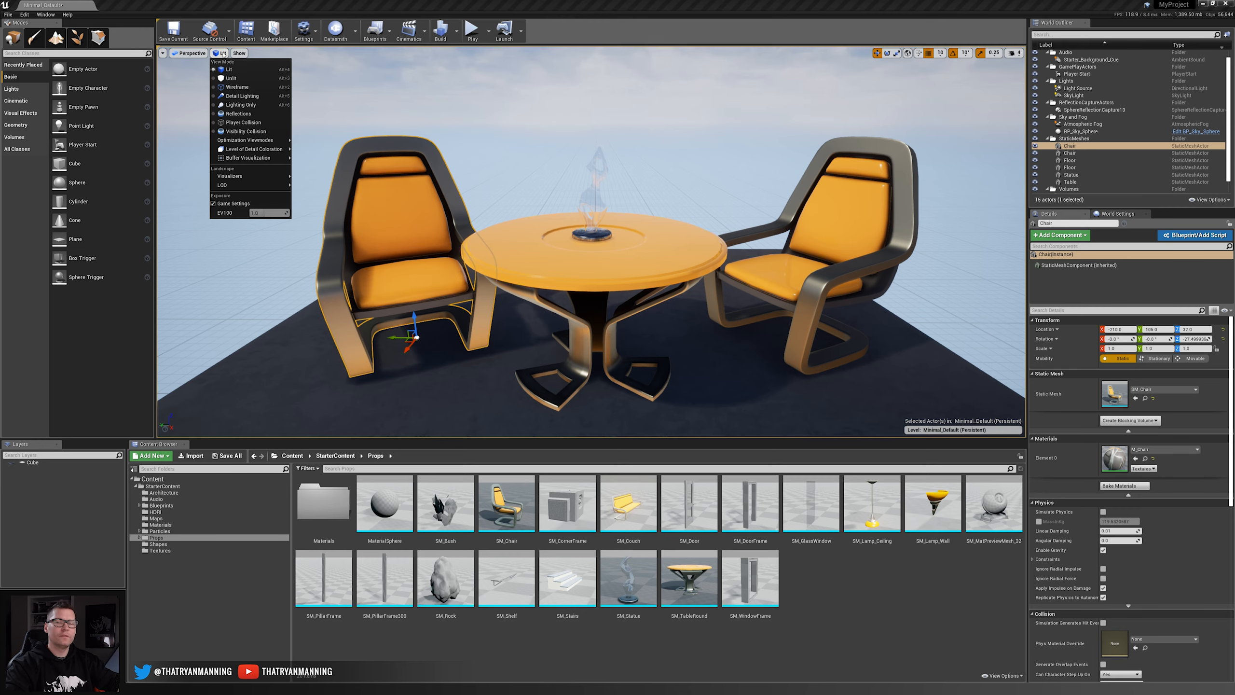
{"action": "left_click", "coordinate": [230, 78]}
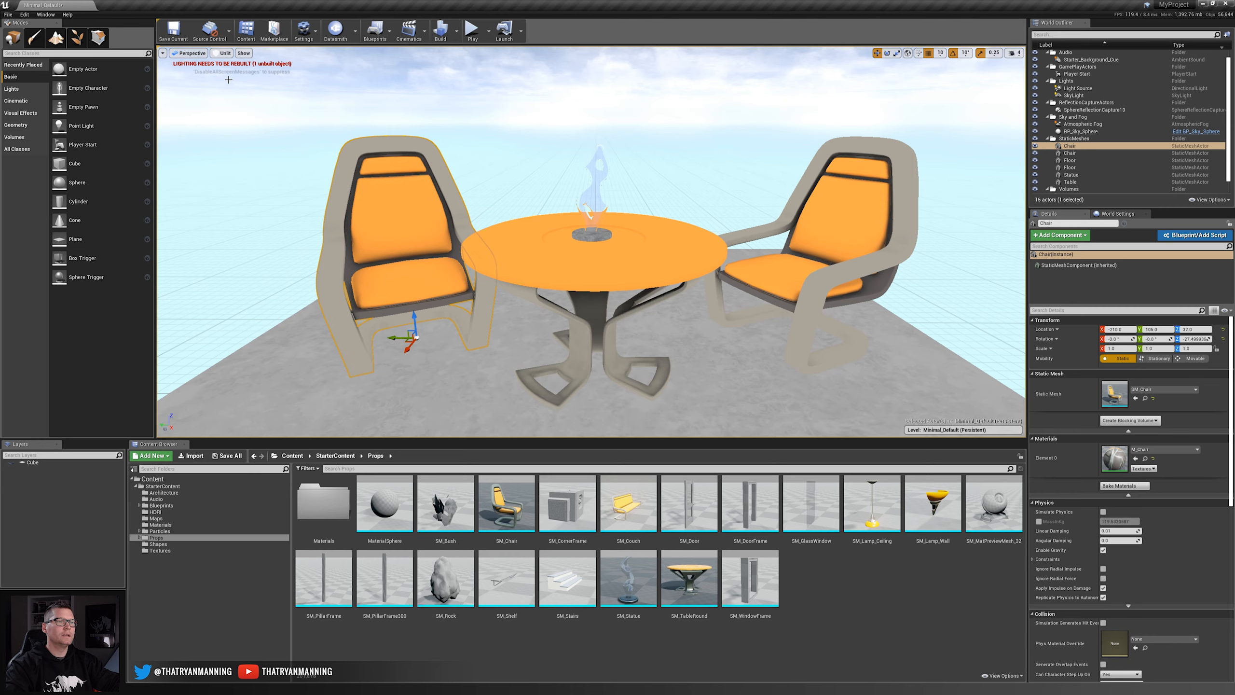
{"action": "left_click", "coordinate": [223, 53]}
{"action": "left_click", "coordinate": [240, 97]}
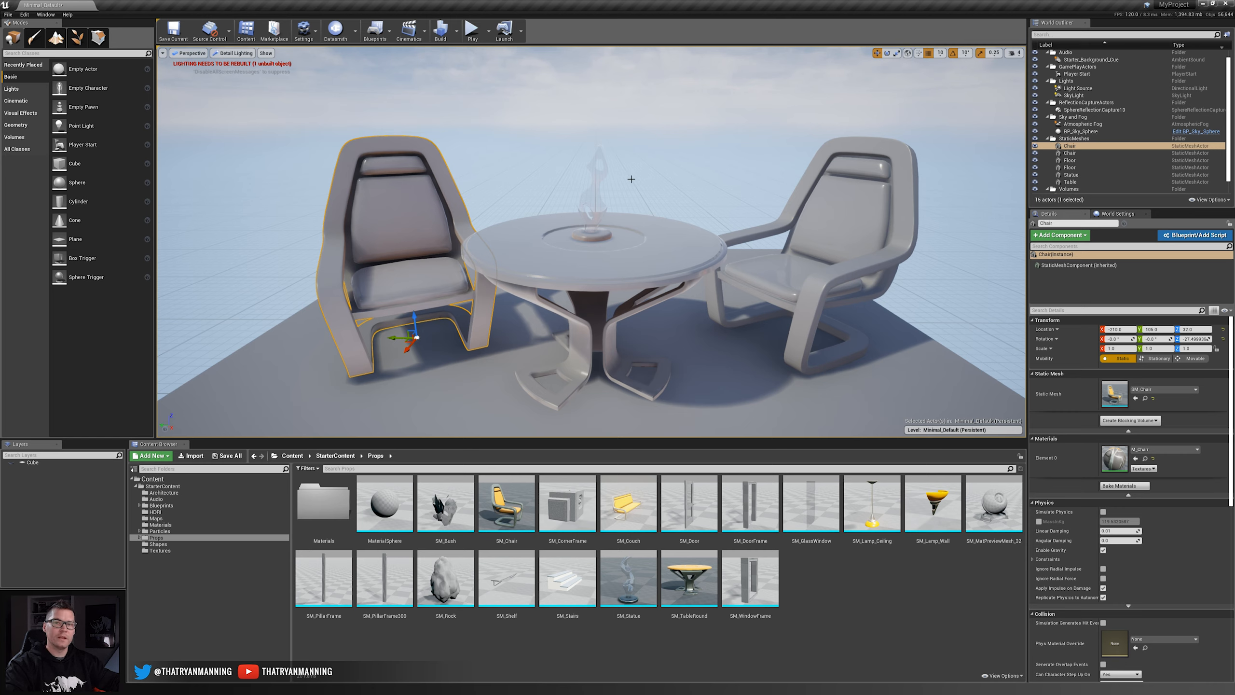
- Show the Buffer Visualization Overview in the viewport, and return the view mode to Lit
{"action": "left_click", "coordinate": [233, 53]}
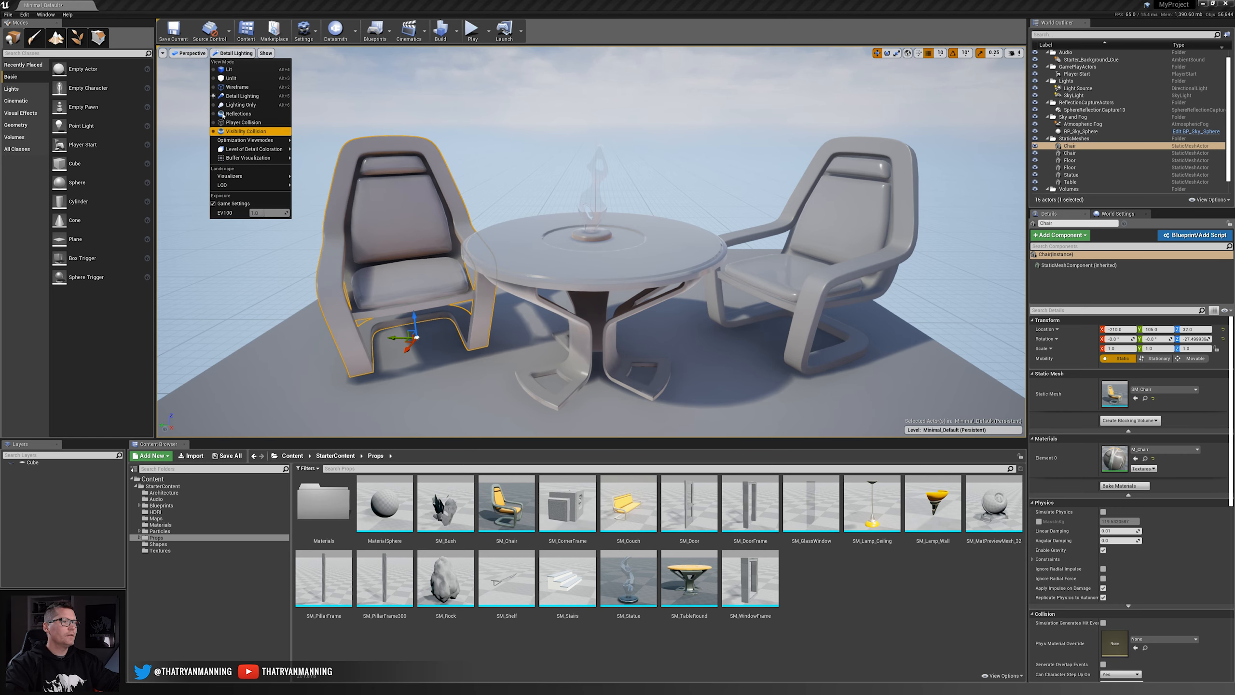
{"action": "mouse_move", "coordinate": [243, 159]}
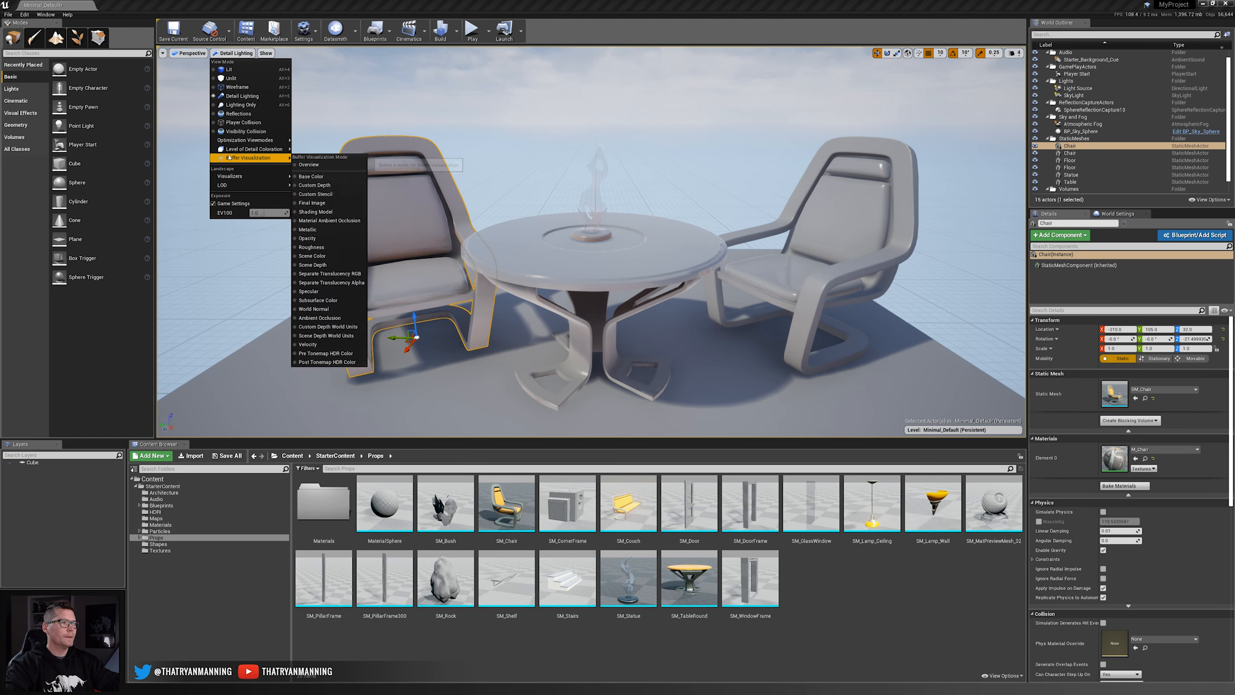
{"action": "left_click", "coordinate": [309, 165]}
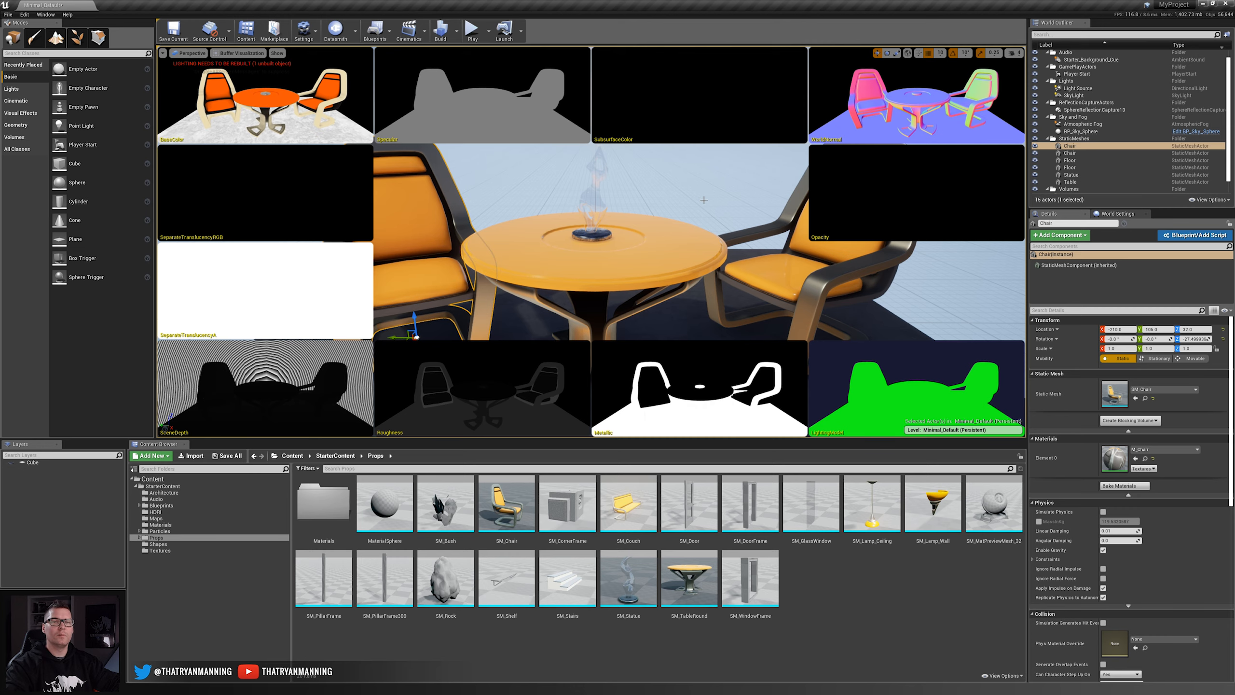
{"action": "left_click", "coordinate": [239, 53]}
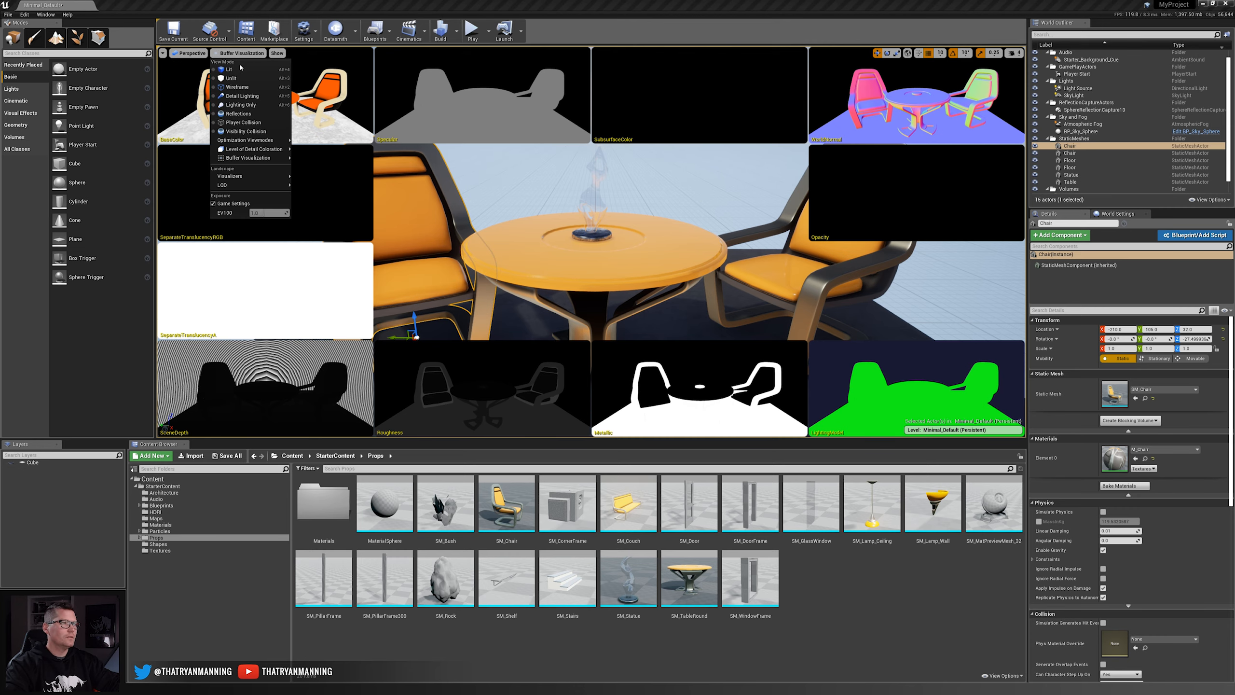
{"action": "left_click", "coordinate": [238, 71]}
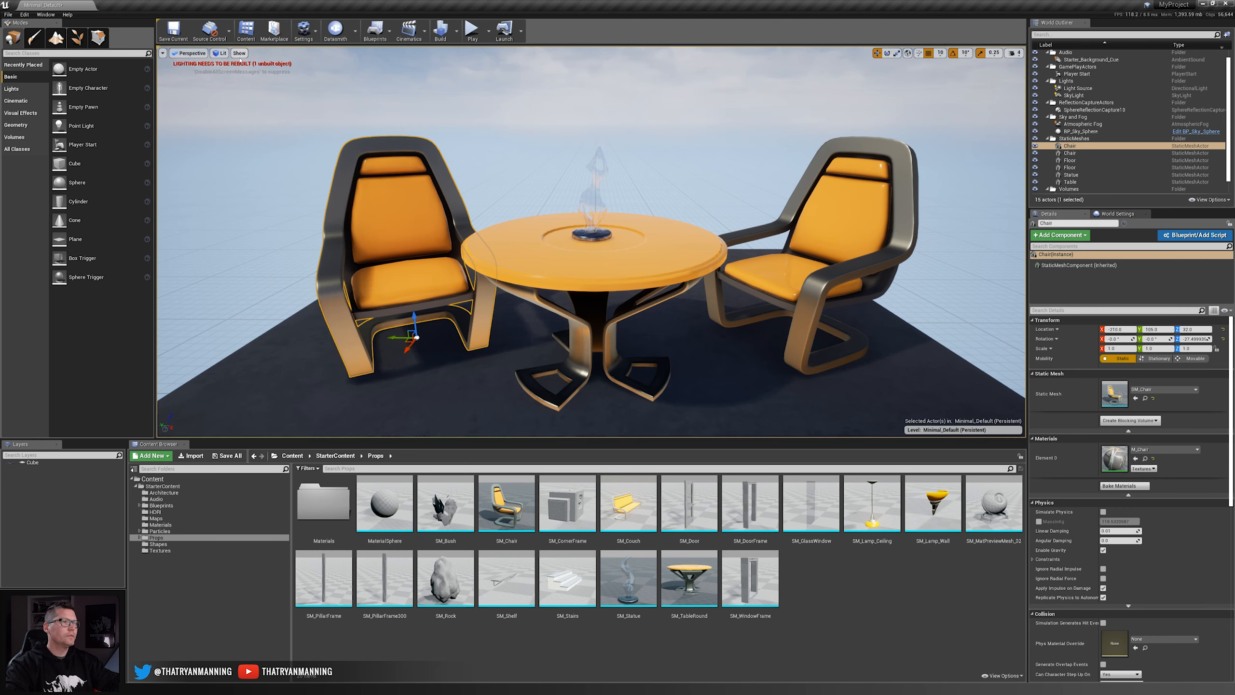
- Turn the viewport's Grid show flag off and back on, and look through the remaining show flag categories
{"action": "left_click", "coordinate": [240, 54]}
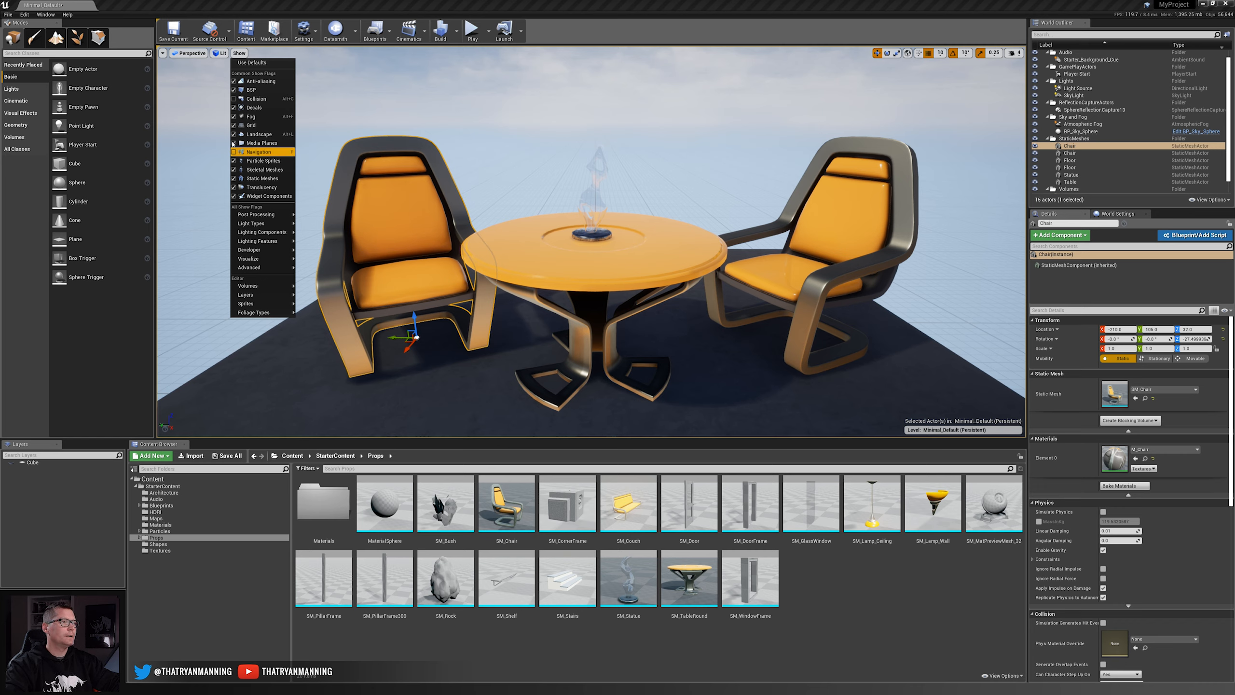
{"action": "left_click", "coordinate": [233, 125]}
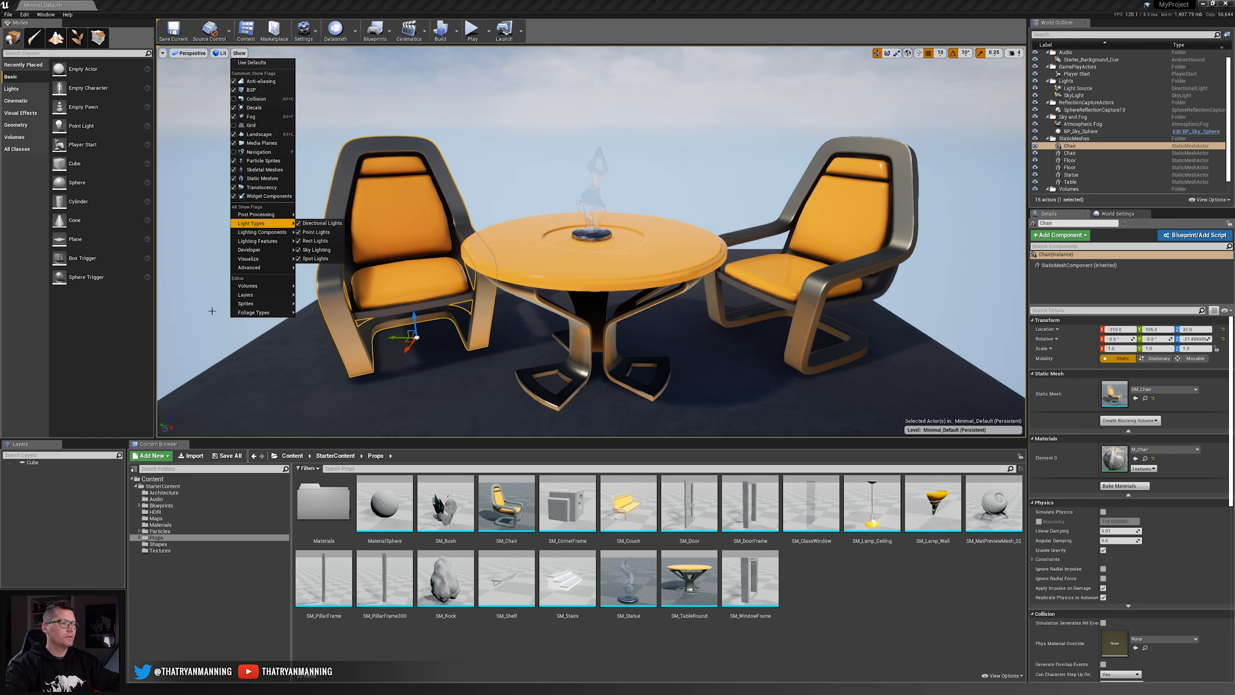
{"action": "left_click", "coordinate": [233, 126]}
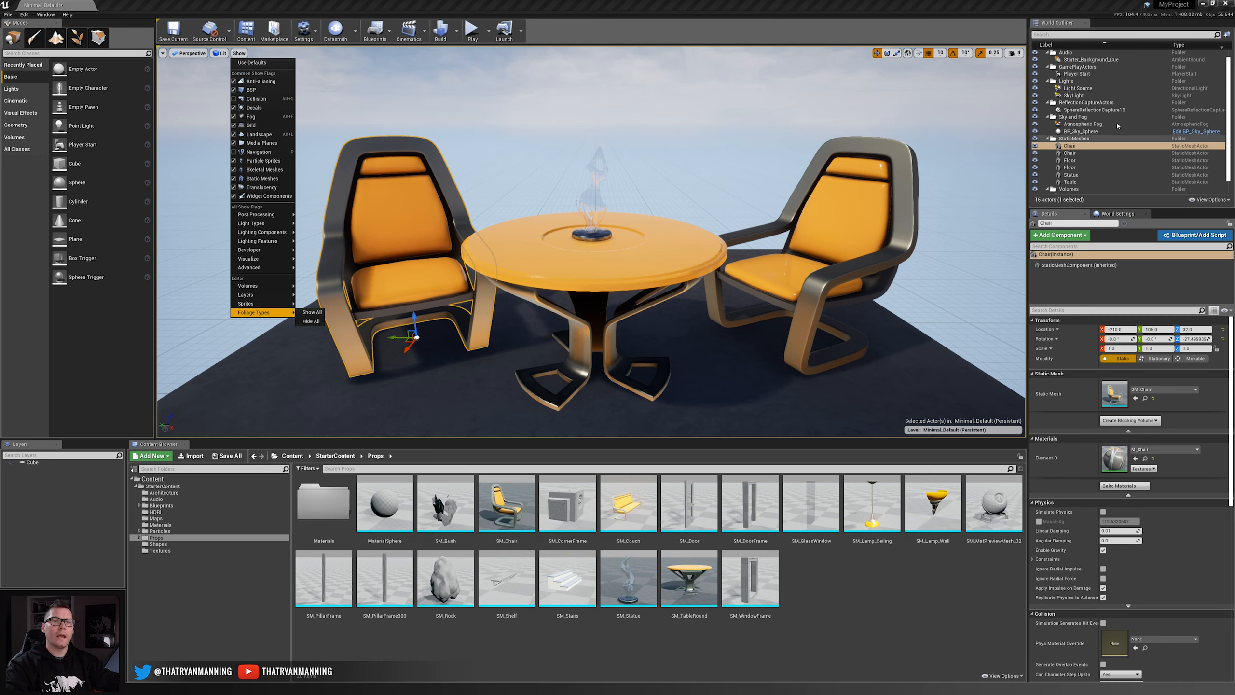
{"action": "left_click", "coordinate": [508, 144]}
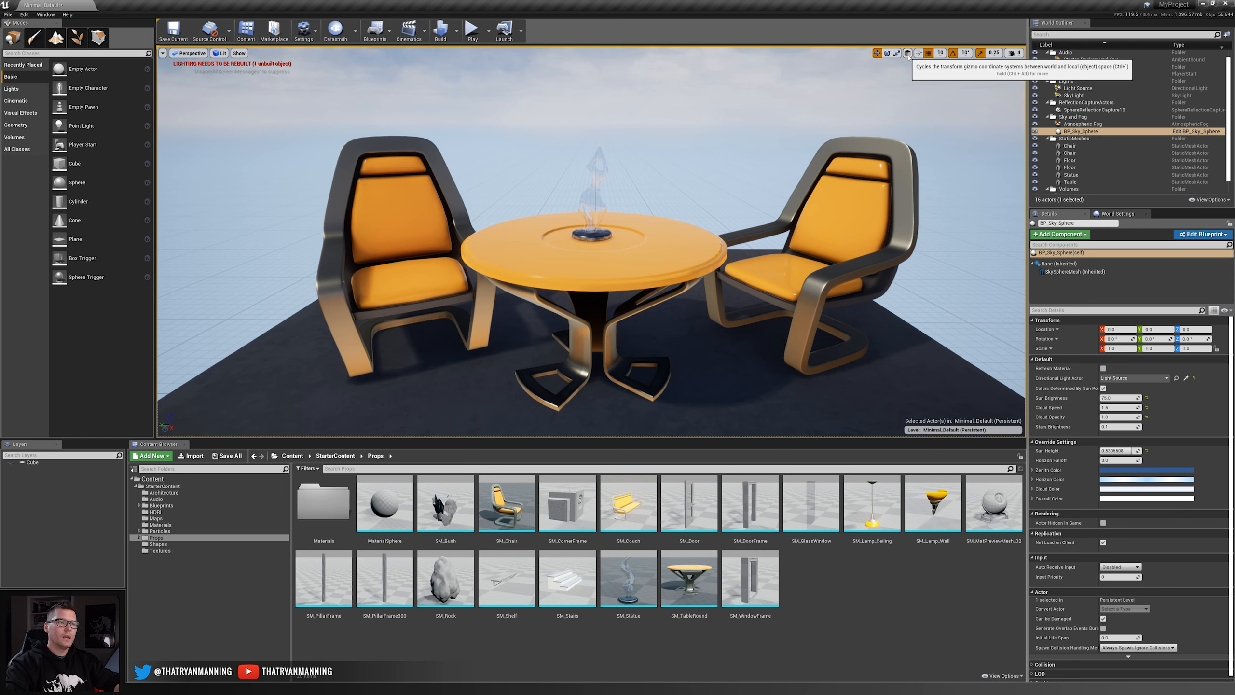
- Select the glass statue on the table, frame it in the viewport, and view its base up close
{"action": "left_click", "coordinate": [596, 208]}
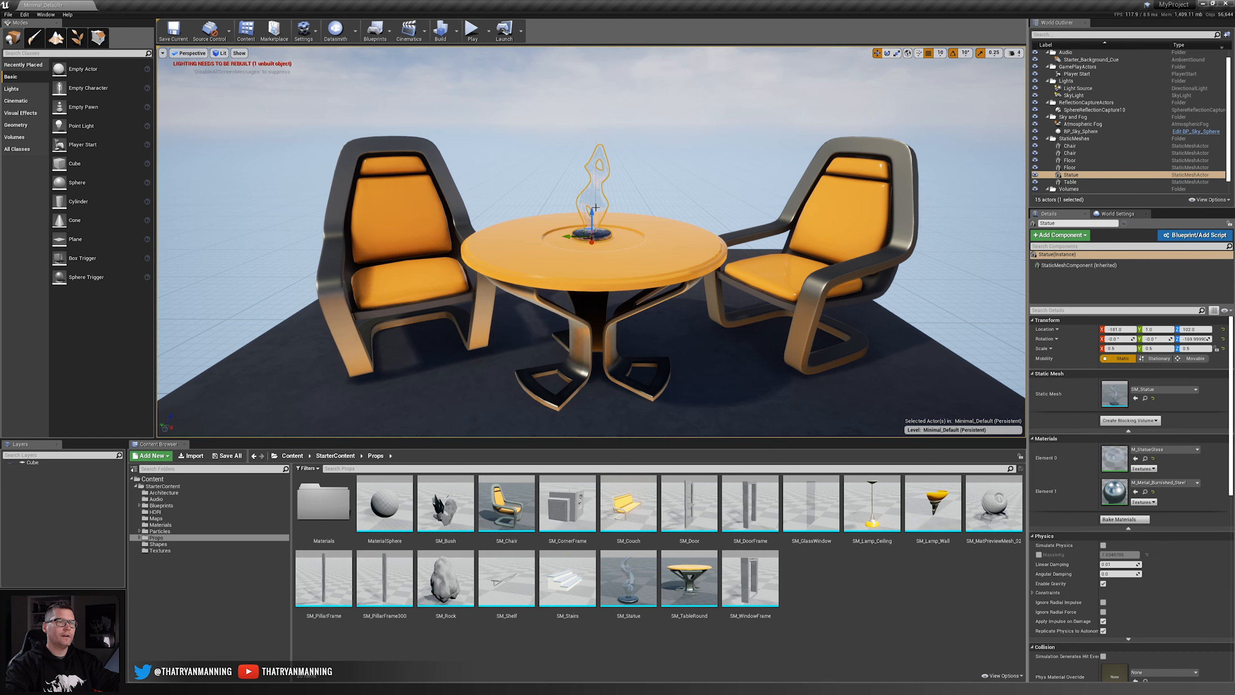
{"action": "key", "text": "f"}
{"action": "mouse_move", "coordinate": [703, 216]}
{"action": "right_mouse_down"}
{"action": "mouse_move", "coordinate": [651, 231]}
{"action": "mouse_move", "coordinate": [669, 214]}
{"action": "mouse_move", "coordinate": [725, 218]}
{"action": "right_mouse_up"}
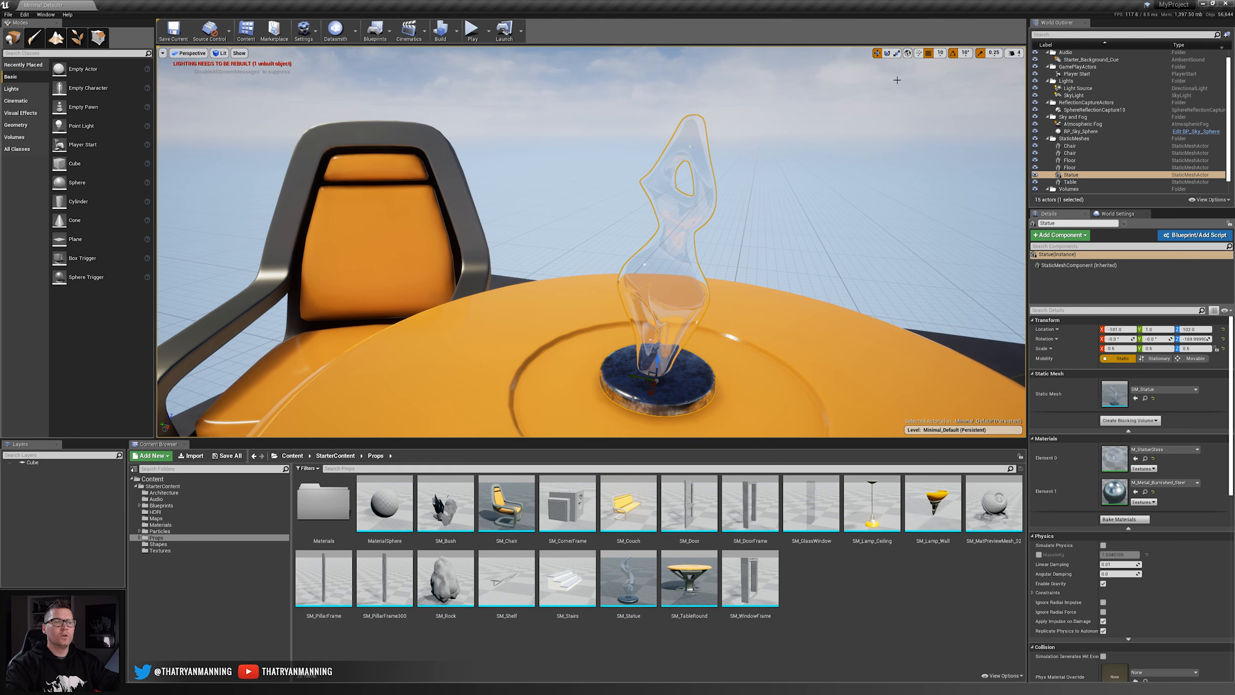
{"action": "right_click_drag", "start_coordinate": [555, 401], "coordinate": [532, 426]}
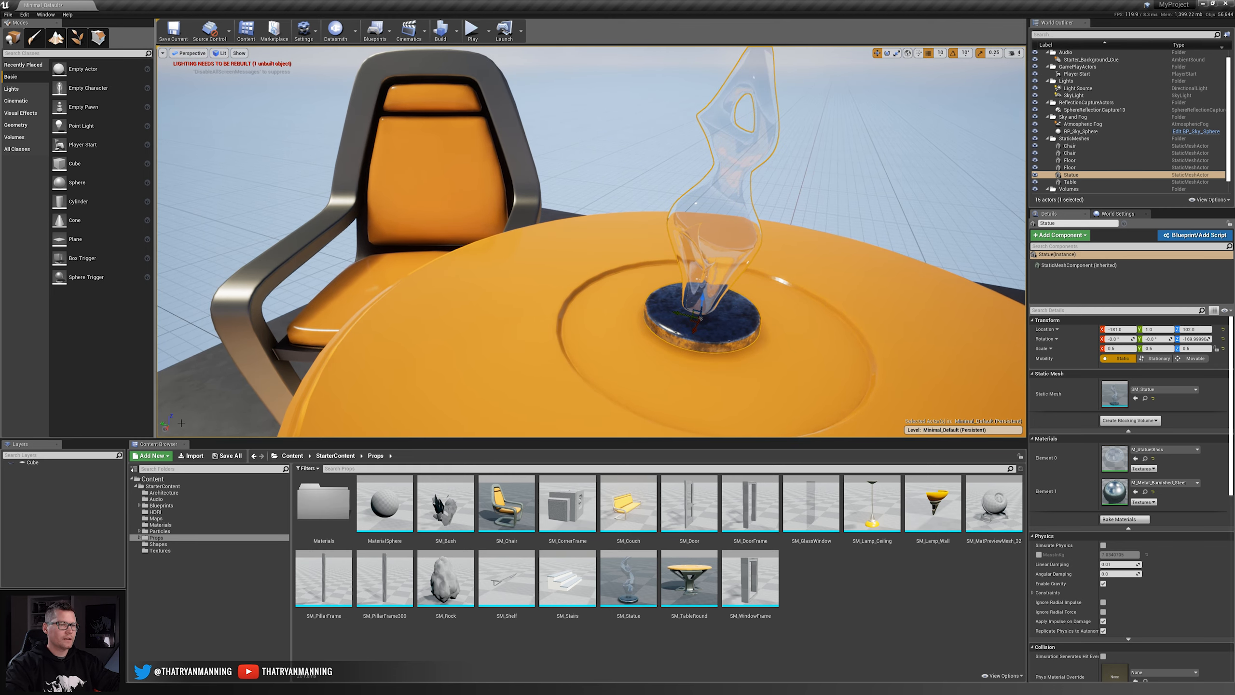
{"action": "mouse_move", "coordinate": [693, 323]}
{"action": "left_mouse_down"}
{"action": "mouse_move", "coordinate": [662, 310]}
{"action": "mouse_move", "coordinate": [693, 322]}
{"action": "left_mouse_up"}
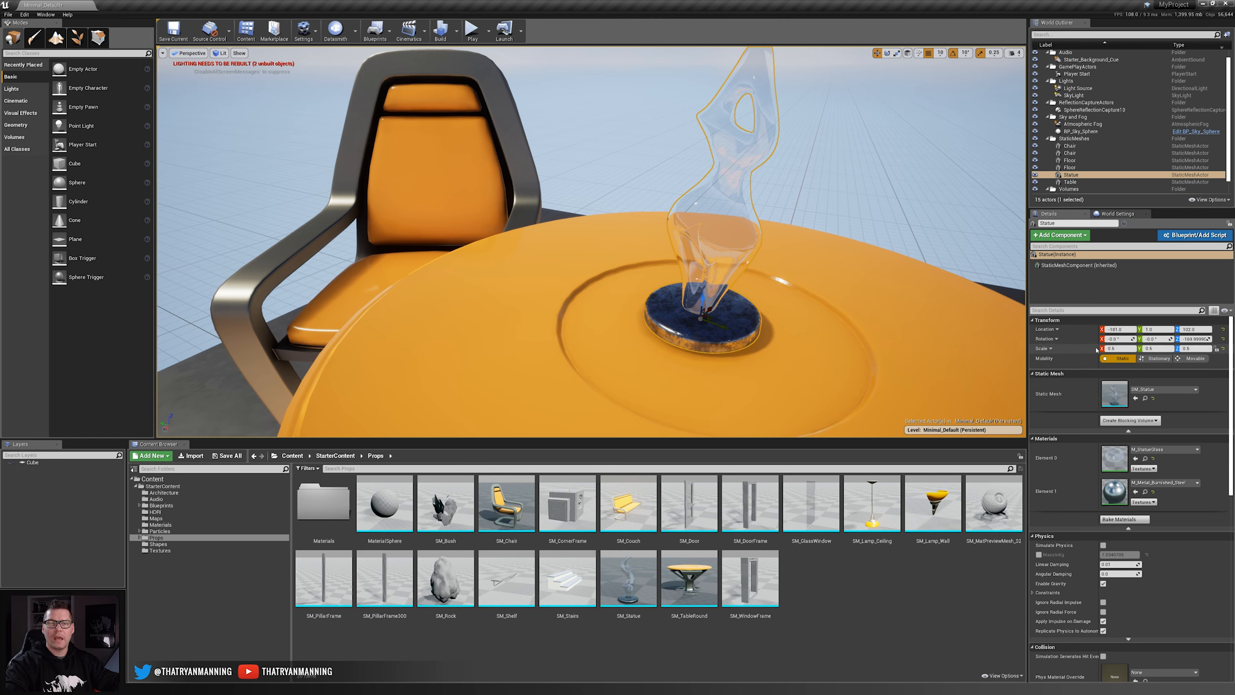
{"action": "right_click_drag", "start_coordinate": [798, 292], "coordinate": [826, 273]}
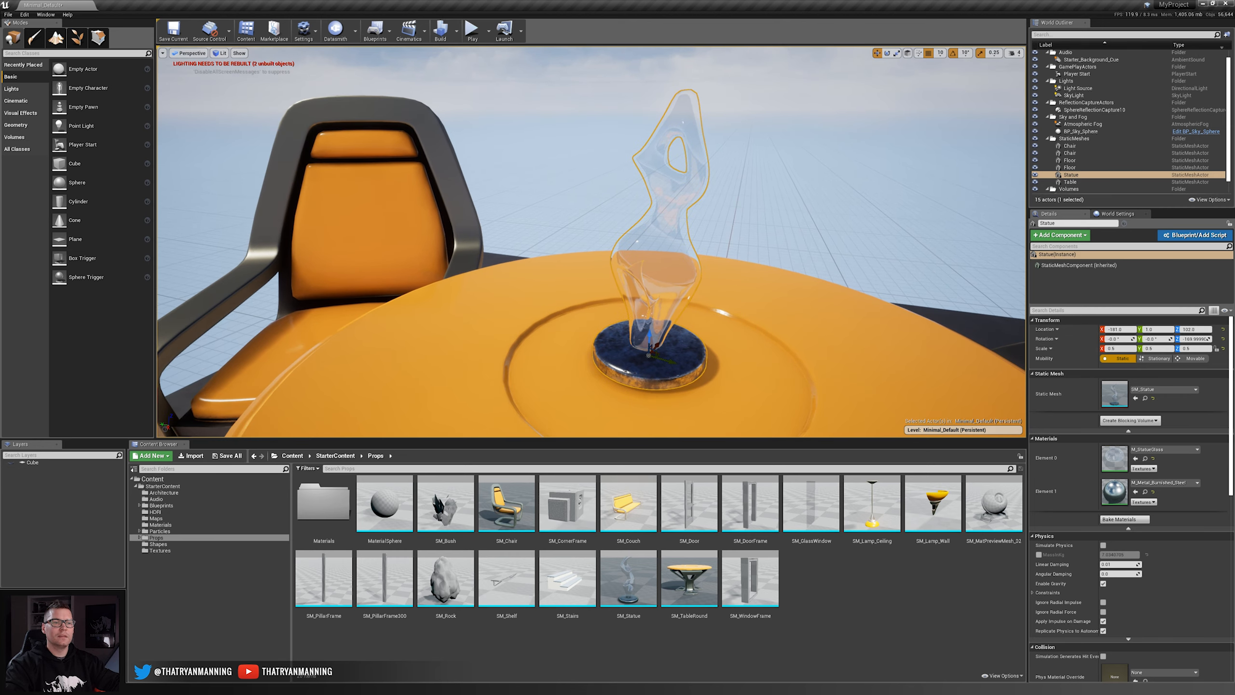
- Set the statue's transform gizmo to scale, and toggle surface snapping on and off
{"action": "left_click", "coordinate": [896, 53]}
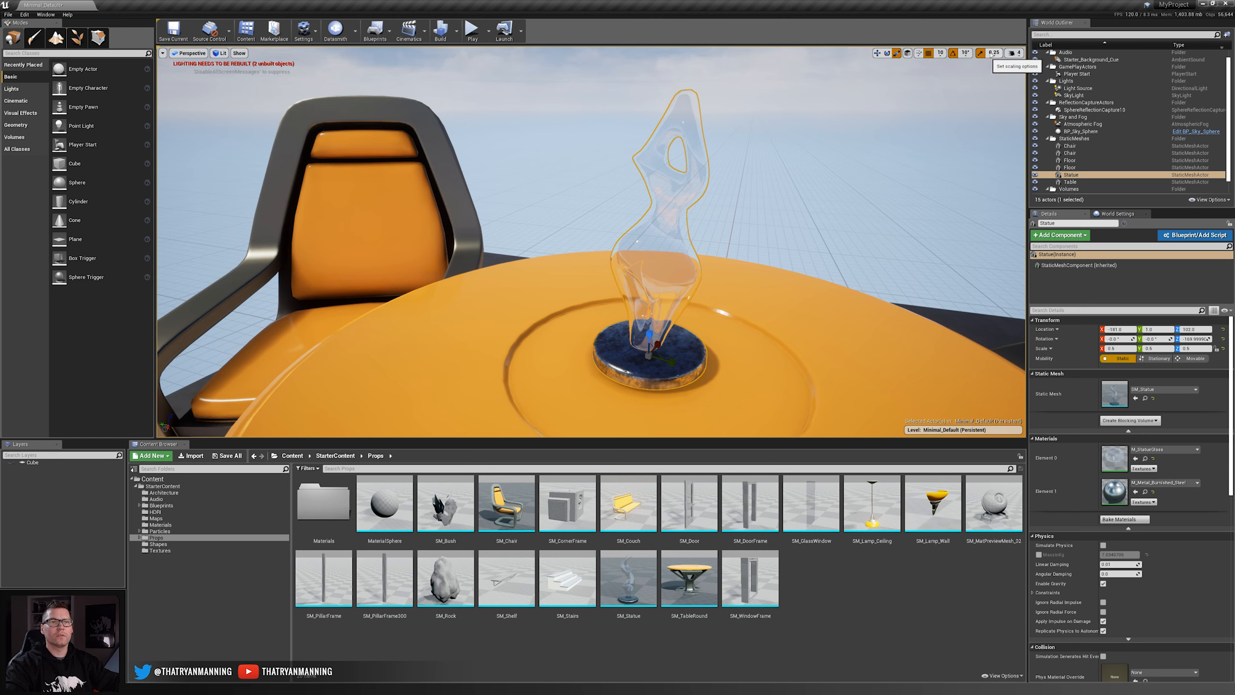
{"action": "left_click", "coordinate": [919, 53]}
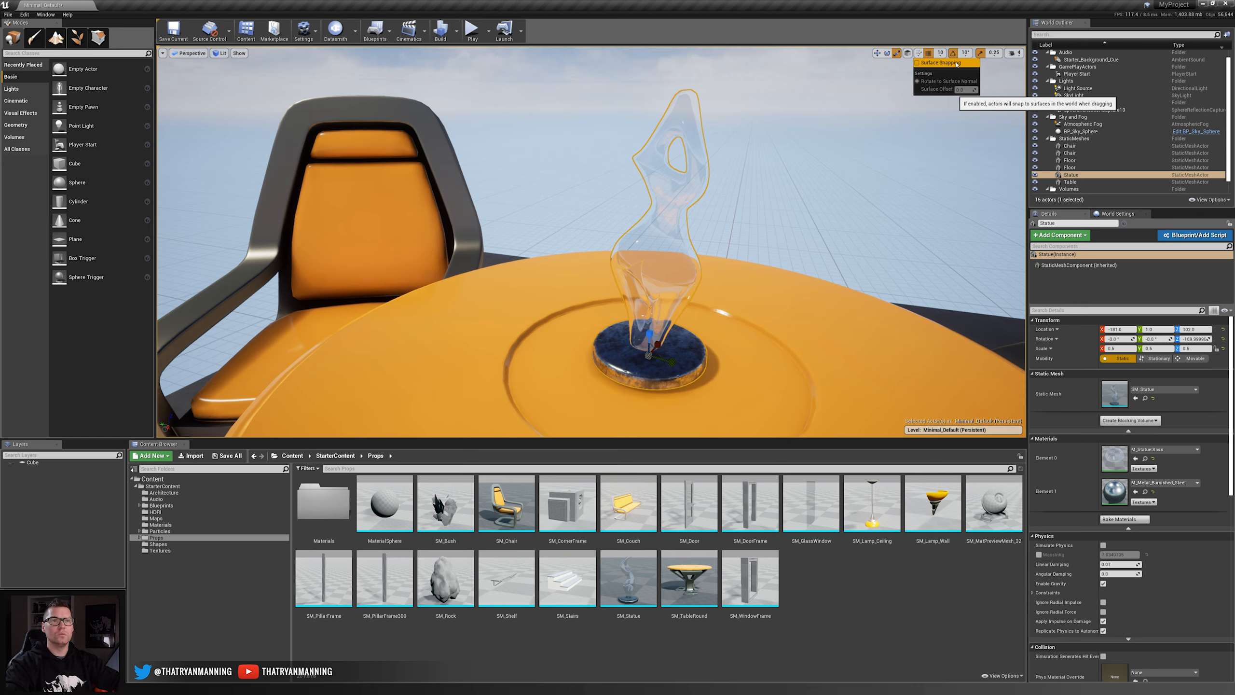
{"action": "left_click", "coordinate": [918, 63]}
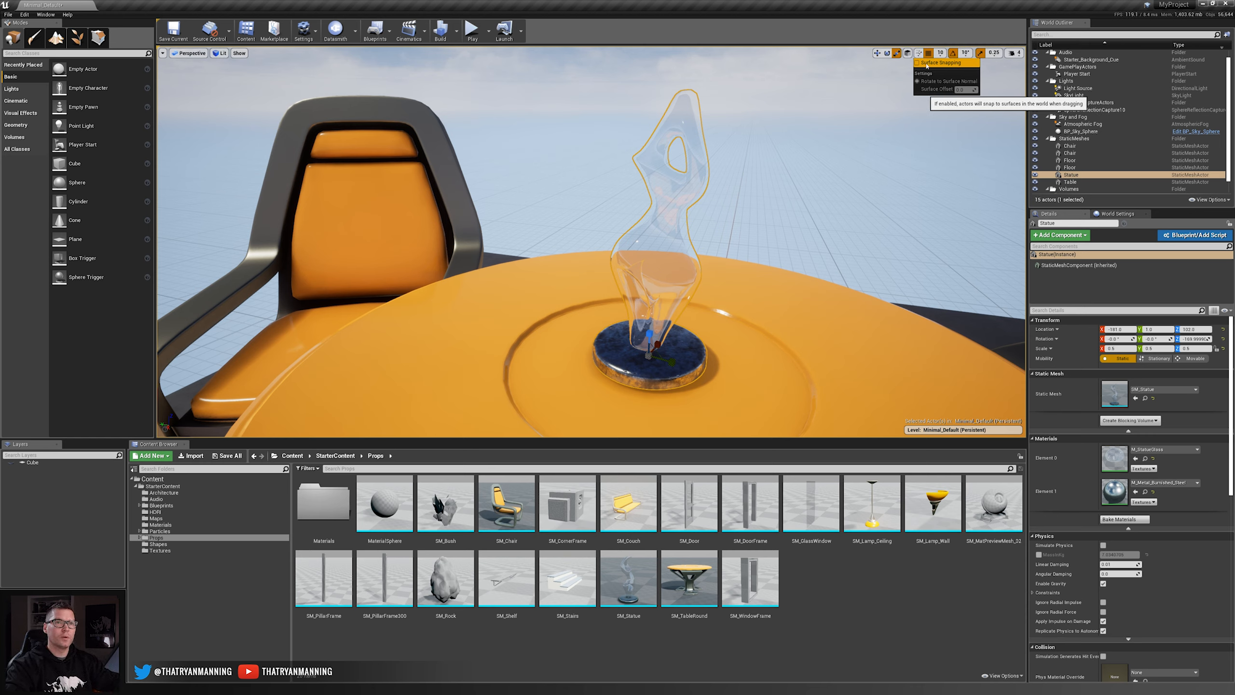
{"action": "left_click", "coordinate": [918, 62]}
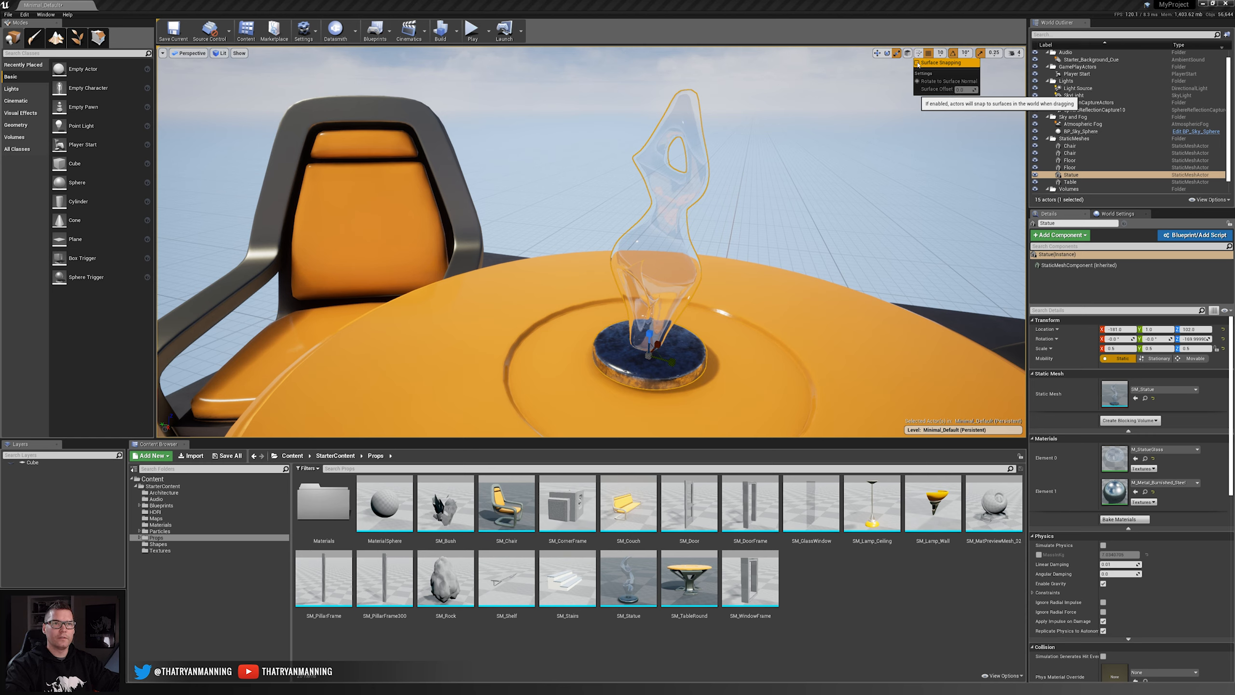
- Toggle grid snapping off and on, try moving the statue across the table with it, and undo the move
{"action": "left_click", "coordinate": [929, 55]}
{"action": "left_click", "coordinate": [928, 55]}
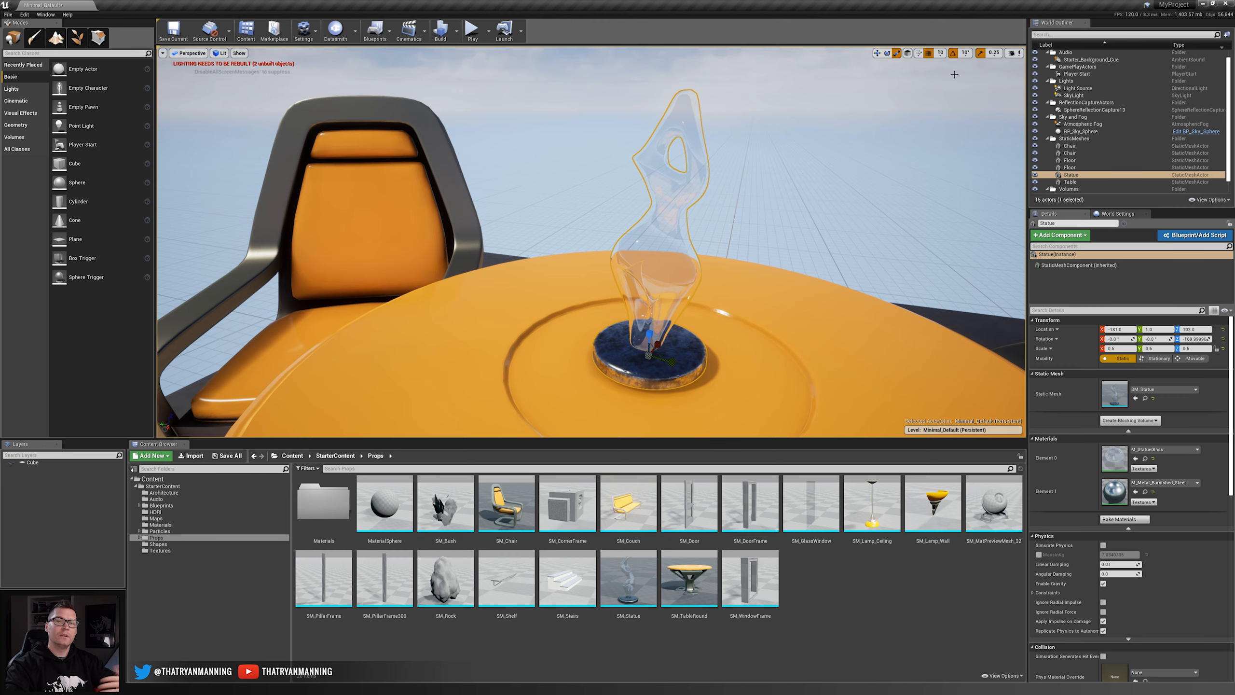
{"action": "right_click_drag", "start_coordinate": [615, 425], "coordinate": [624, 429]}
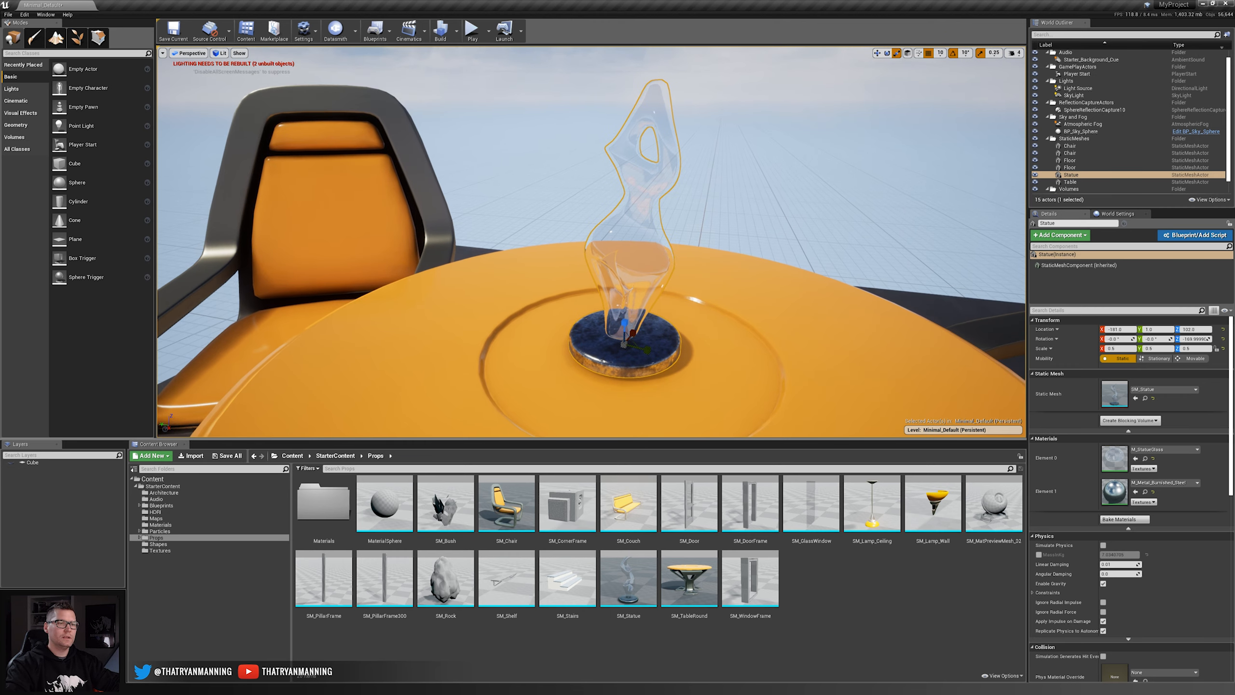
{"action": "left_click_drag", "start_coordinate": [614, 348], "coordinate": [454, 331]}
{"action": "key", "text": "ctrl+z"}
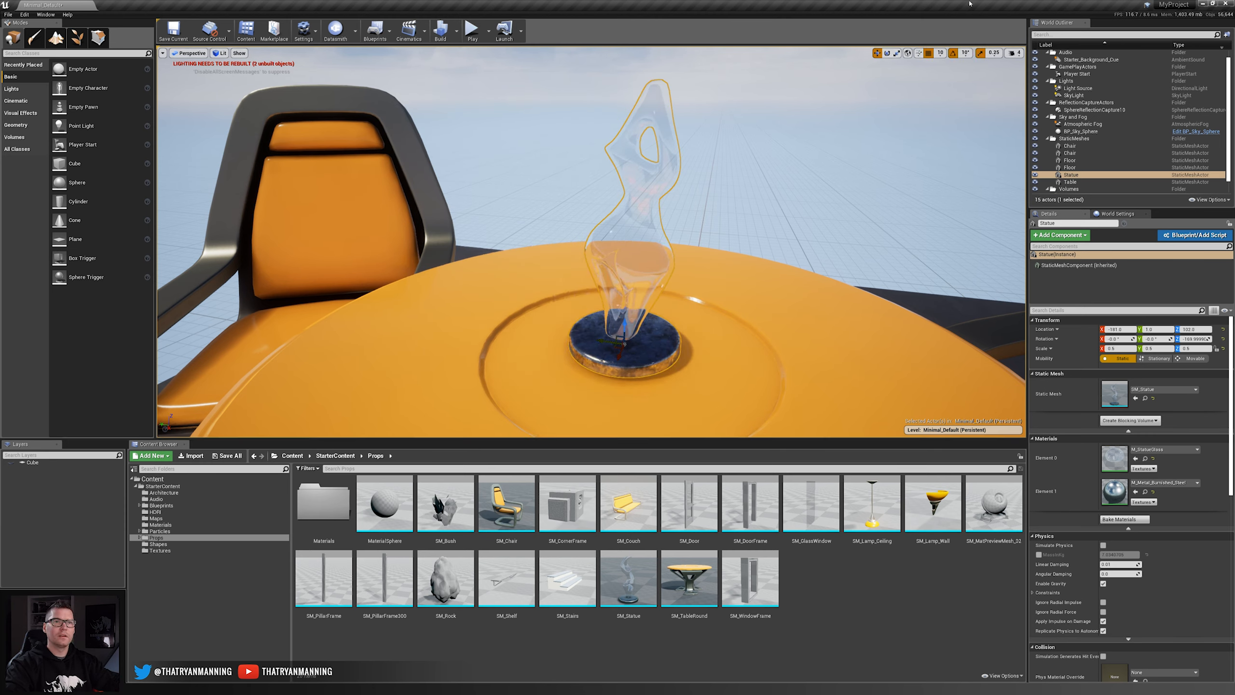
- Turn grid snapping off, move the statue freely a short distance, and undo the move
{"action": "left_click", "coordinate": [928, 53]}
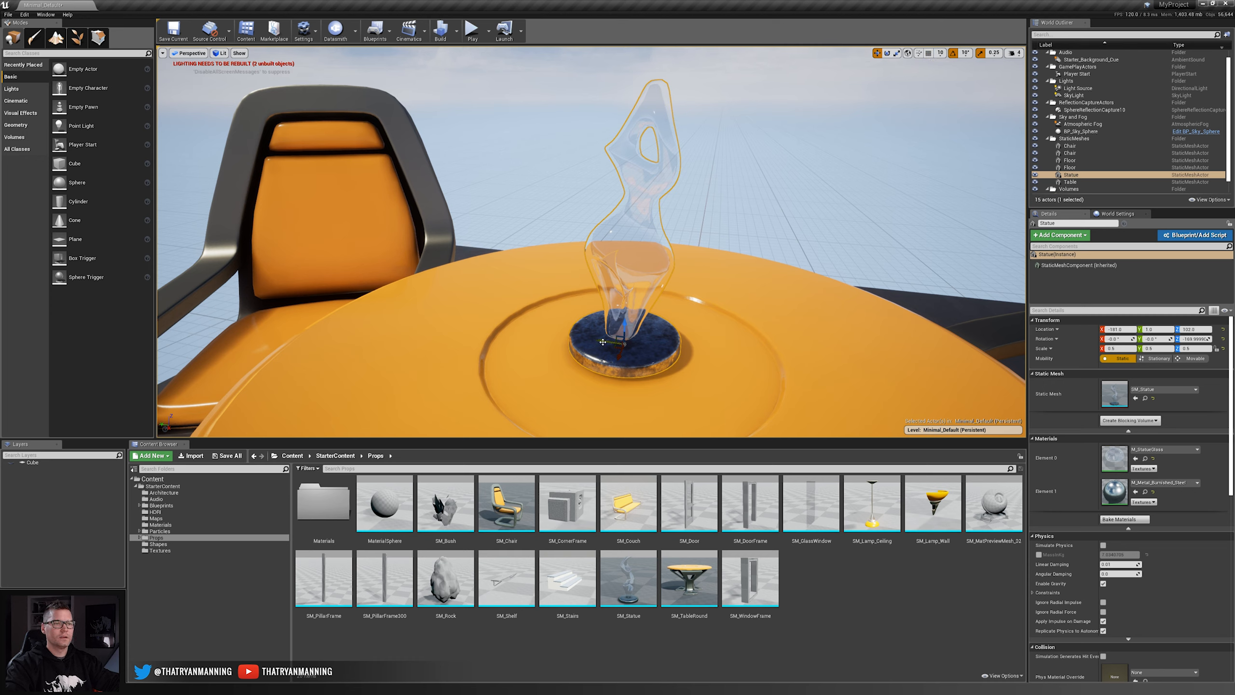
{"action": "mouse_move", "coordinate": [605, 340]}
{"action": "left_mouse_down"}
{"action": "mouse_move", "coordinate": [571, 335]}
{"action": "mouse_move", "coordinate": [628, 339]}
{"action": "mouse_move", "coordinate": [572, 337]}
{"action": "mouse_move", "coordinate": [610, 342]}
{"action": "left_mouse_up"}
{"action": "key", "text": "ctrl+z"}
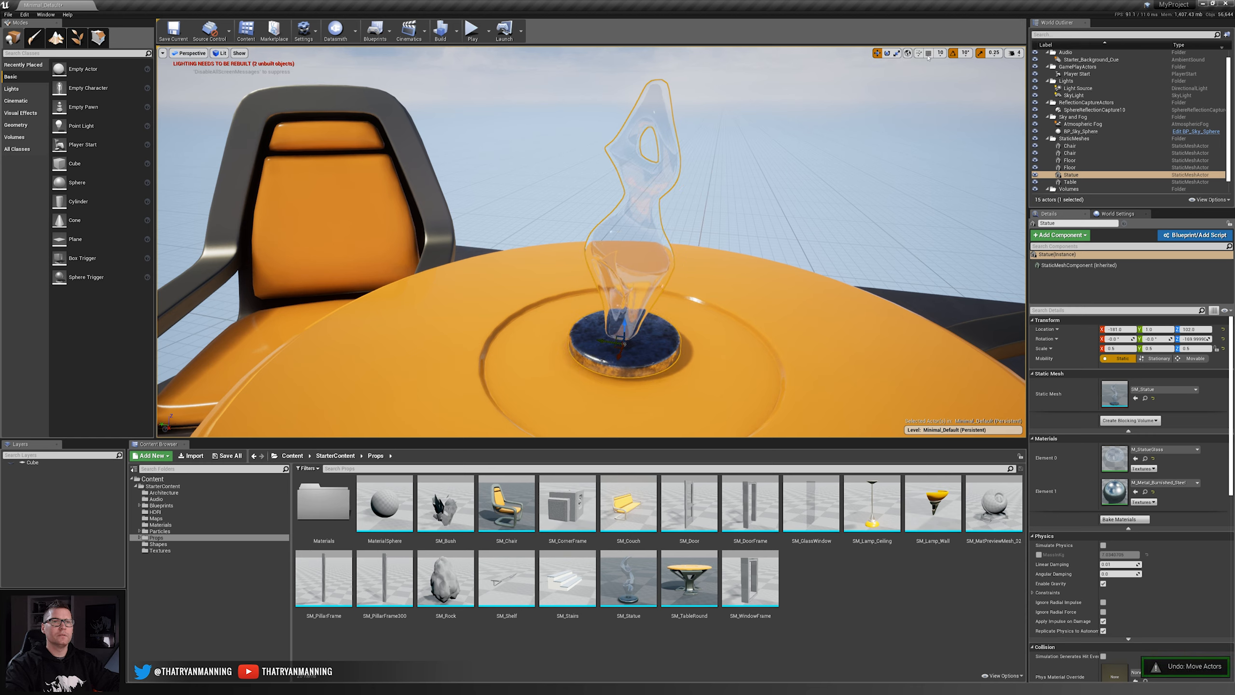
- Turn grid snapping on with a snap size of 1, and nudge the statue sideways on the table
{"action": "left_click", "coordinate": [953, 52]}
{"action": "left_click", "coordinate": [941, 54]}
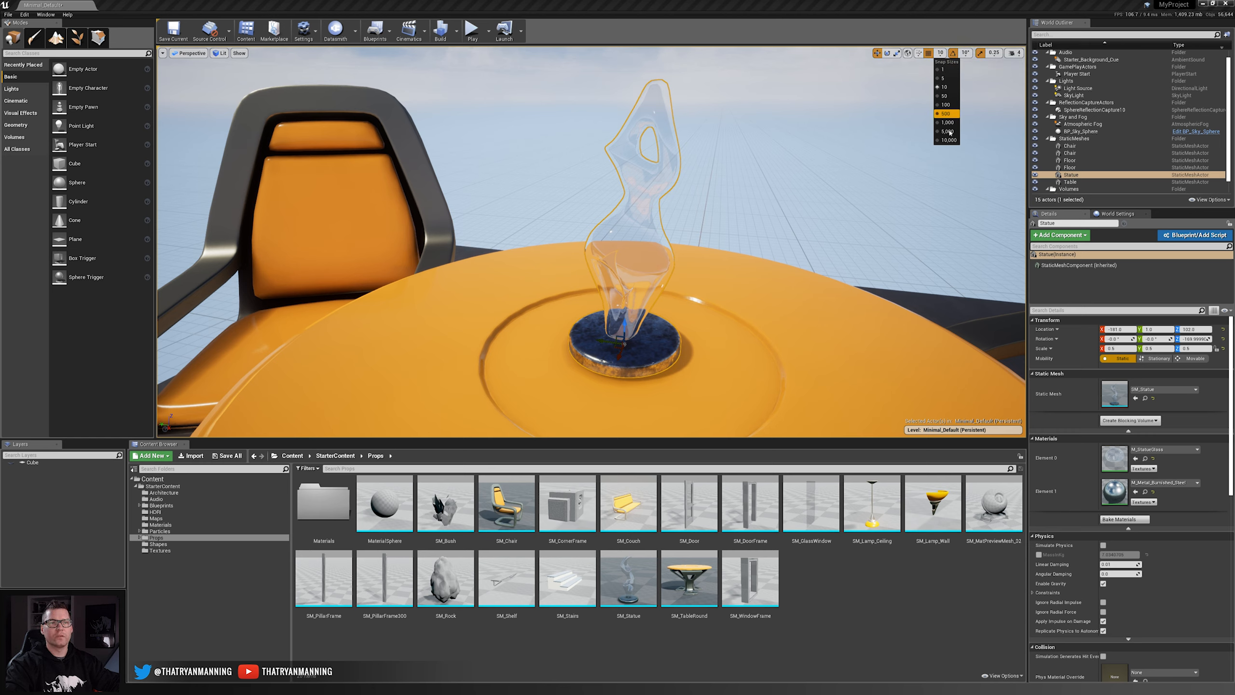
{"action": "left_click", "coordinate": [943, 70]}
{"action": "mouse_move", "coordinate": [601, 340]}
{"action": "left_mouse_down"}
{"action": "mouse_move", "coordinate": [586, 337]}
{"action": "mouse_move", "coordinate": [600, 340]}
{"action": "left_mouse_up"}
- Look through the available rotation snap angles and scale snap increments, leaving the choices as they are
{"action": "left_click", "coordinate": [966, 52]}
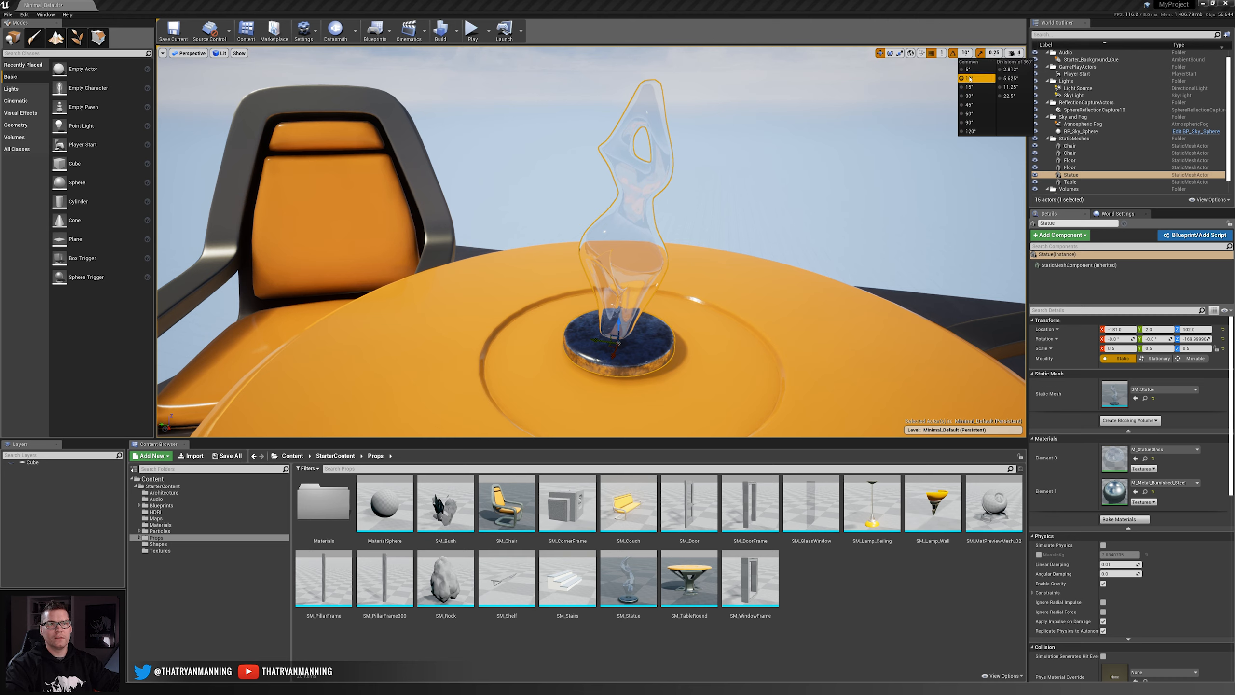
{"action": "left_click", "coordinate": [994, 53]}
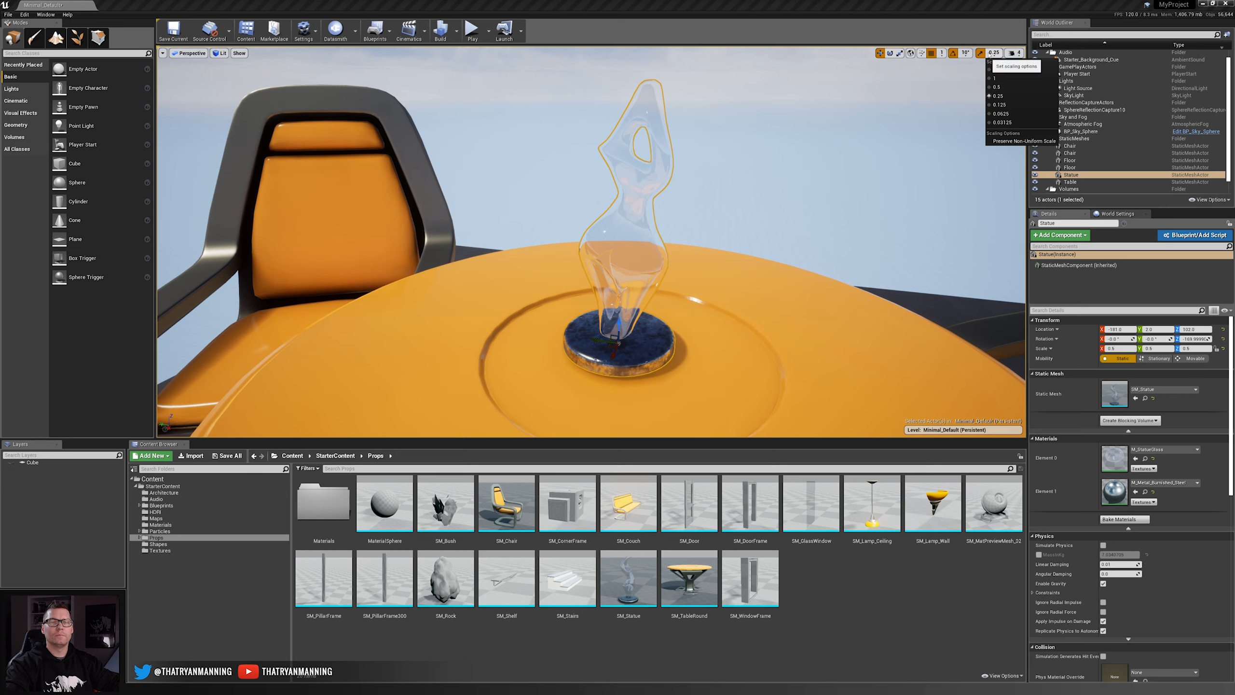
{"action": "left_click", "coordinate": [931, 120]}
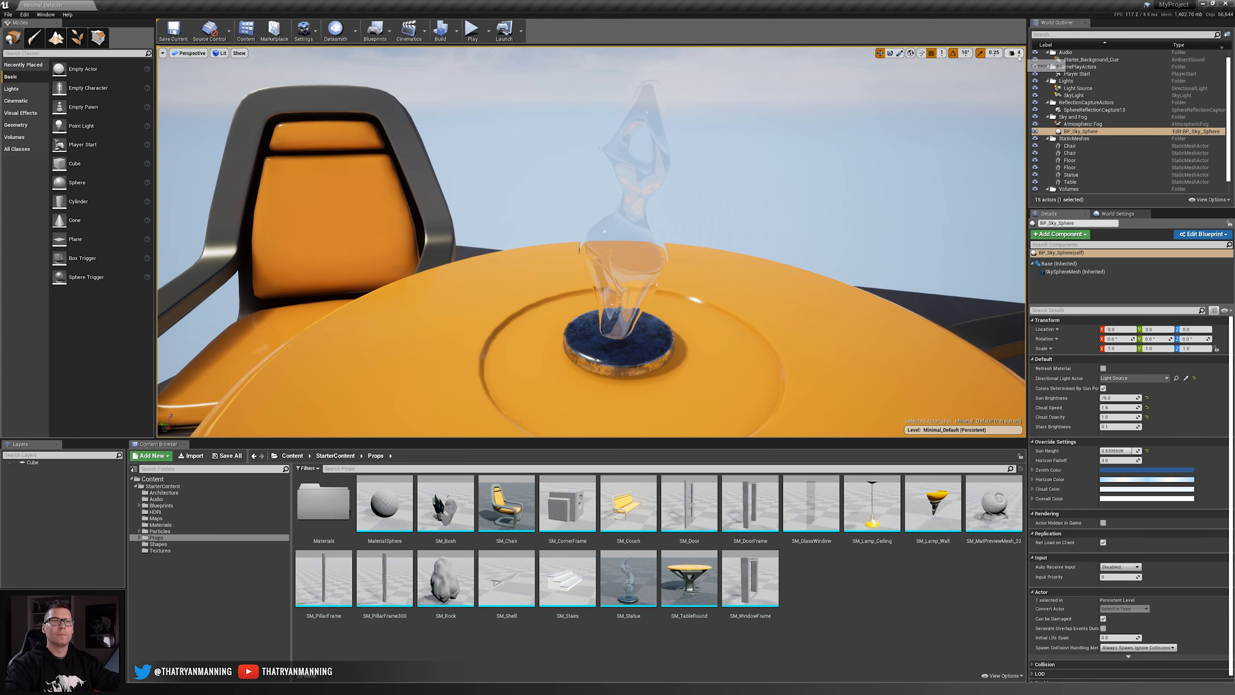
- View the camera speed settings, and fly the camera backward and forward around the table to test the current speed
{"action": "left_click", "coordinate": [1015, 53]}
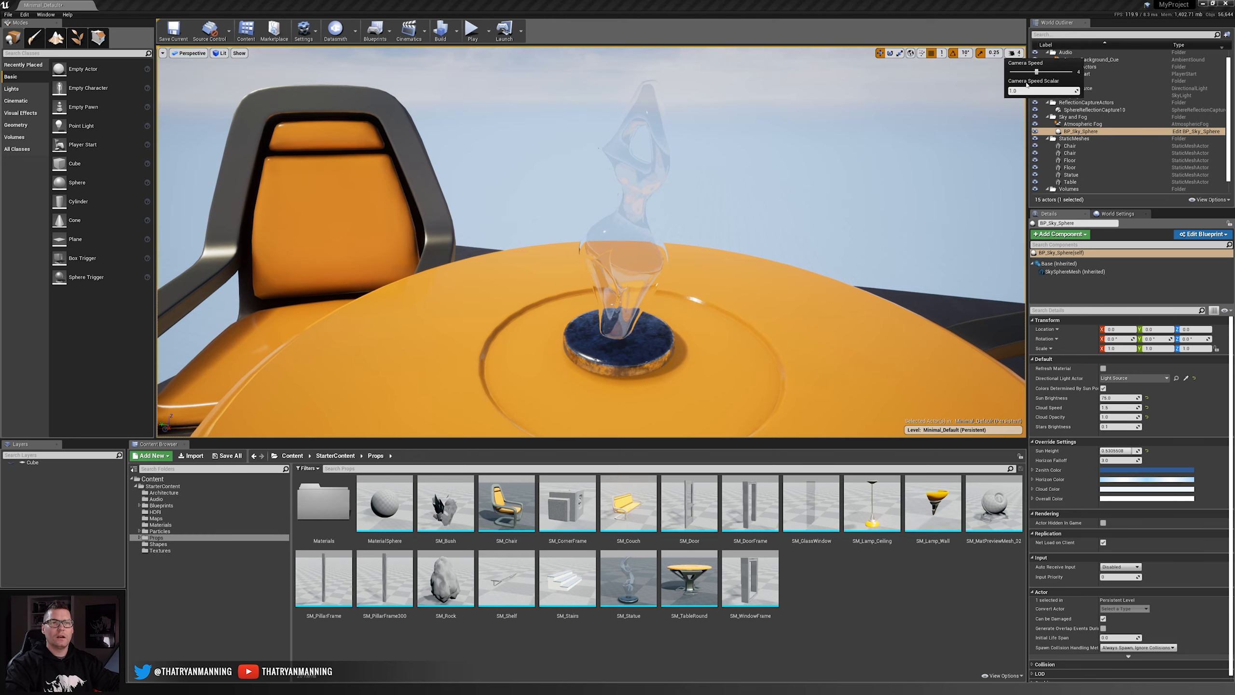
{"action": "right_click_drag", "start_coordinate": [807, 204], "coordinate": [837, 182]}
{"action": "key", "text": "s"}
{"action": "key", "text": "w"}
{"action": "key", "text": "s"}
{"action": "key", "text": "w"}
{"action": "key", "text": "s"}
{"action": "key", "text": "w"}
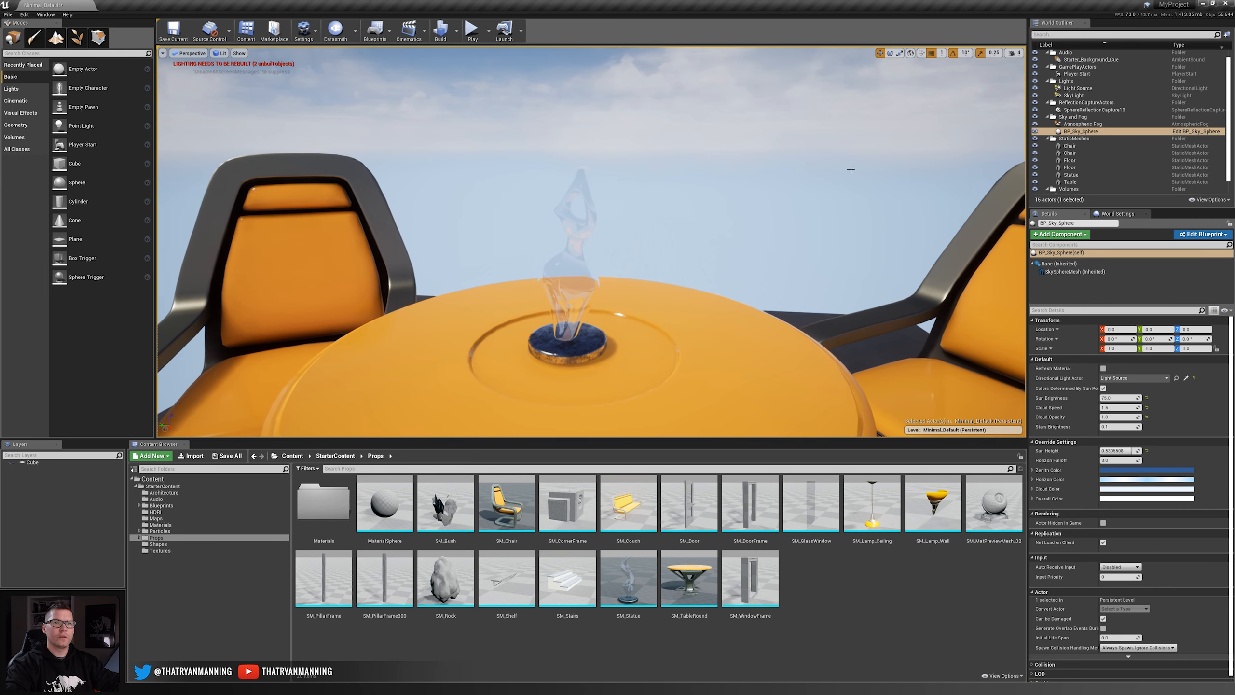
- Raise the viewport camera speed, and fly forward and backward to test the faster movement
{"action": "left_click", "coordinate": [1016, 53]}
{"action": "left_click_drag", "start_coordinate": [1037, 71], "coordinate": [1064, 72]}
{"action": "right_click_drag", "start_coordinate": [847, 180], "coordinate": [846, 180]}
{"action": "key", "text": "w"}
{"action": "key", "text": "s"}
{"action": "key", "text": "w"}
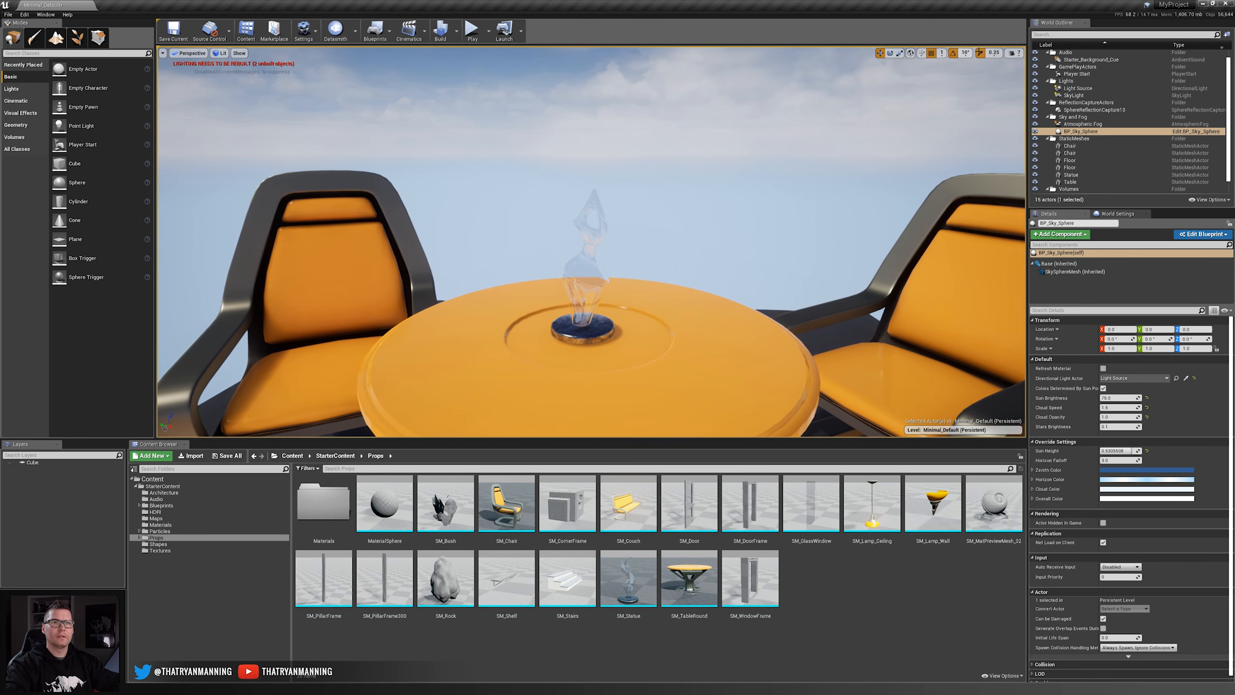
- Lower the viewport camera speed to the slow end of its range, and fly toward the table to test it
{"action": "left_click", "coordinate": [1015, 53]}
{"action": "left_click_drag", "start_coordinate": [1063, 72], "coordinate": [1011, 72]}
{"action": "right_click_drag", "start_coordinate": [765, 183], "coordinate": [767, 226]}
{"action": "key", "text": "w"}
{"action": "right_click_drag", "start_coordinate": [668, 225], "coordinate": [662, 162]}
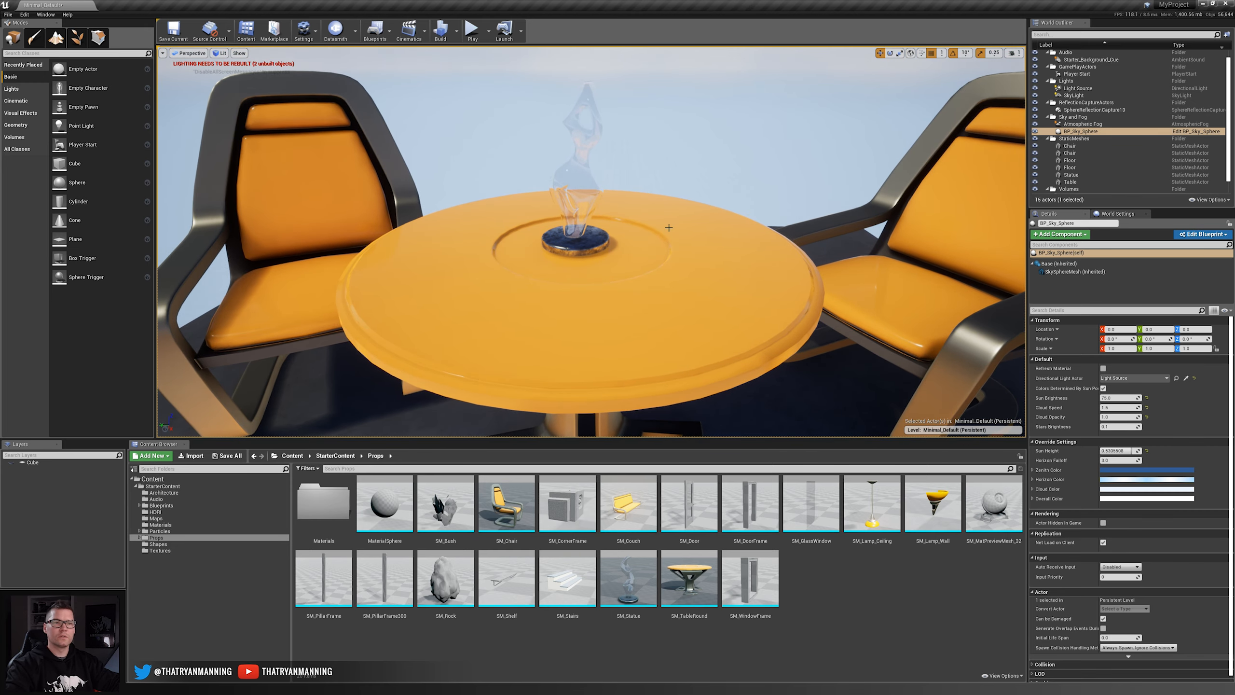
{"action": "right_click_drag", "start_coordinate": [668, 226], "coordinate": [657, 196]}
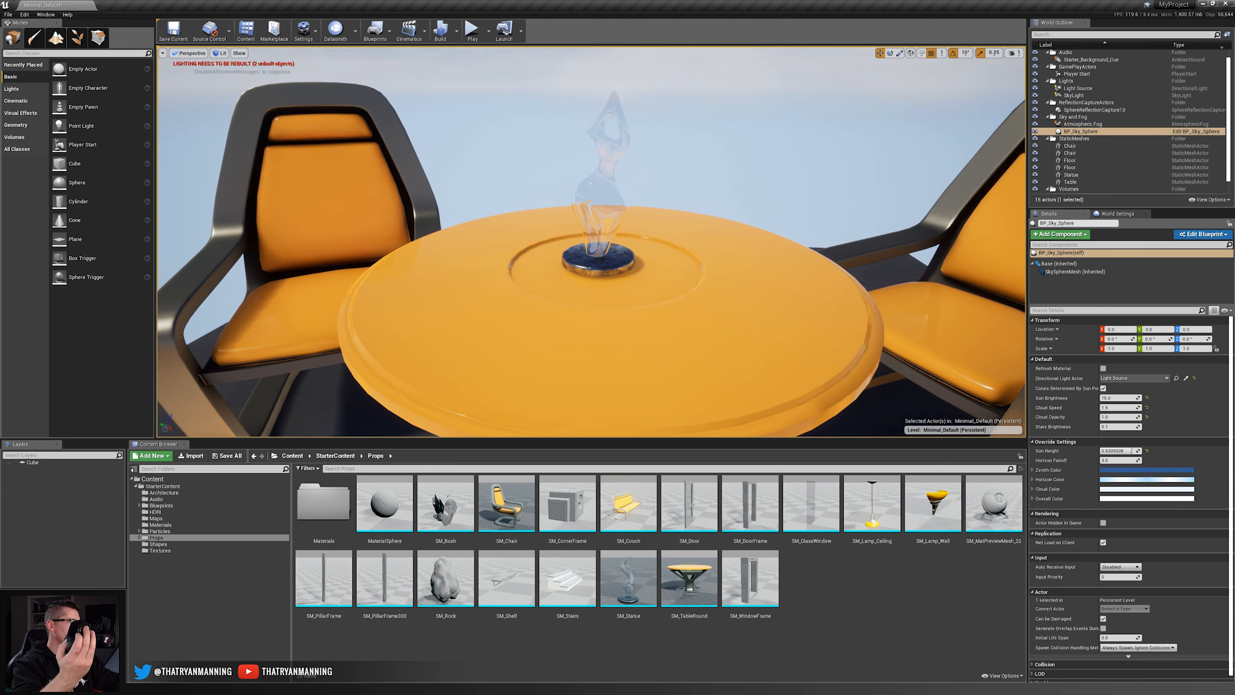
- Fly the camera forward and backward in front of the table at the slow camera speed
{"action": "key", "text": "w"}
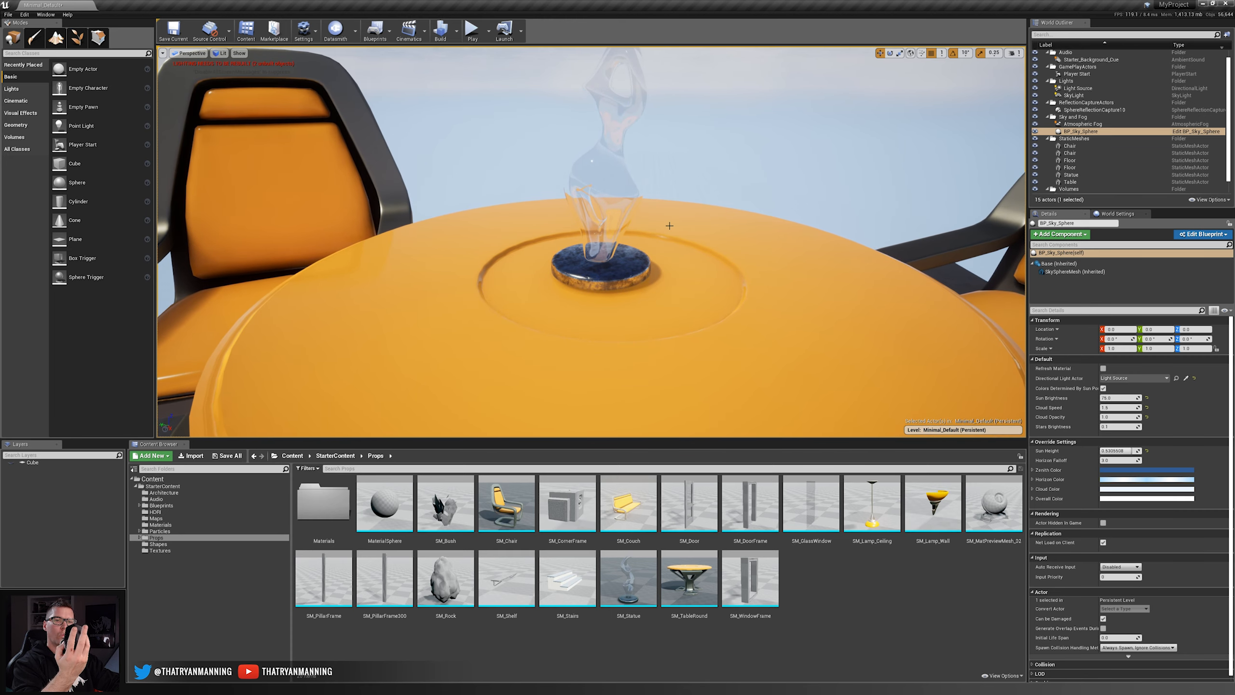
{"action": "key", "text": "s"}
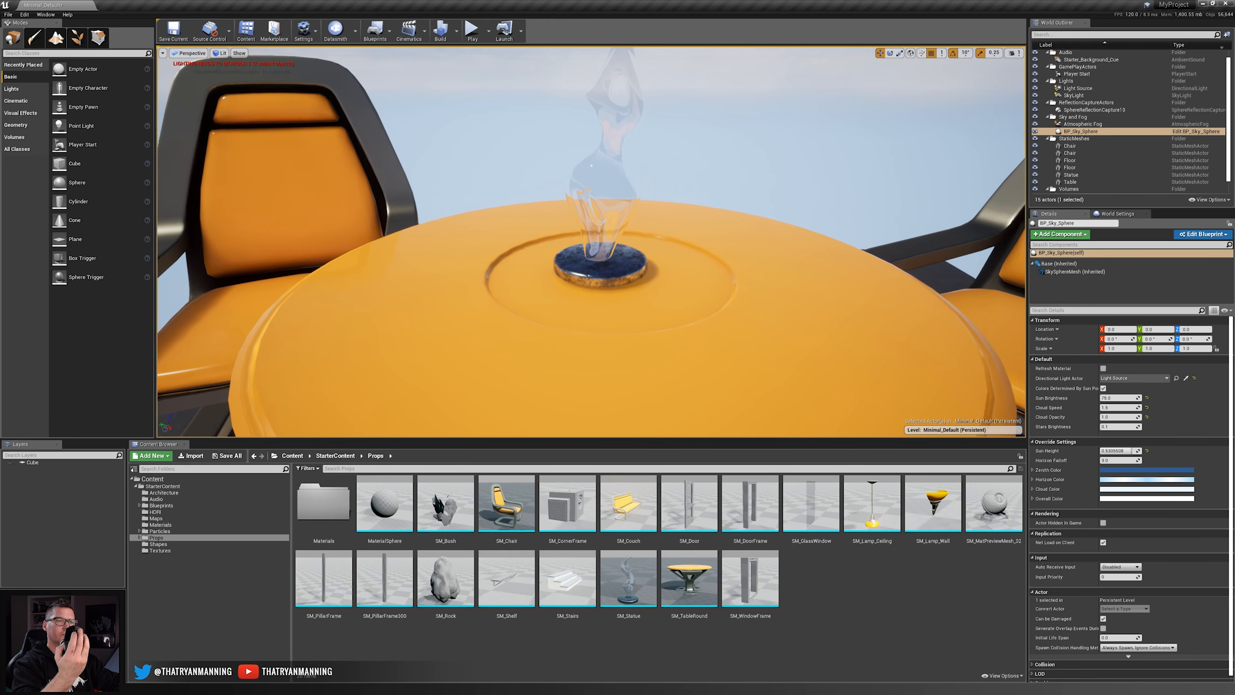
{"action": "key", "text": "s"}
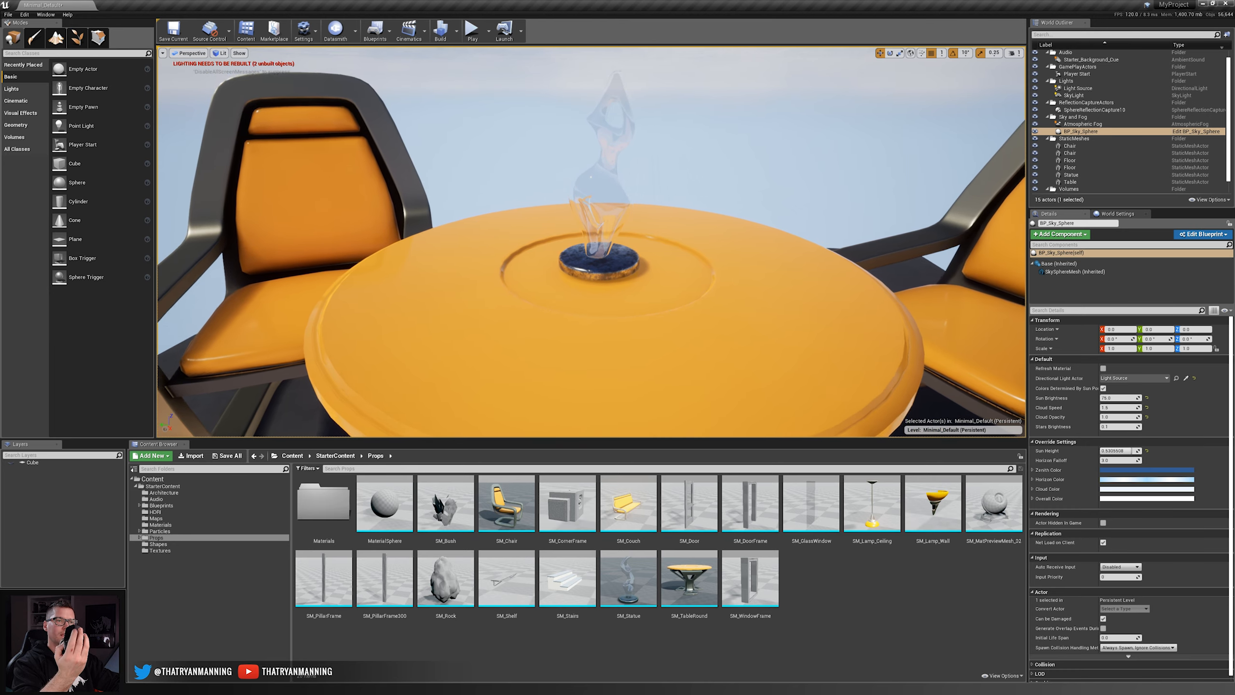
{"action": "key", "text": "s"}
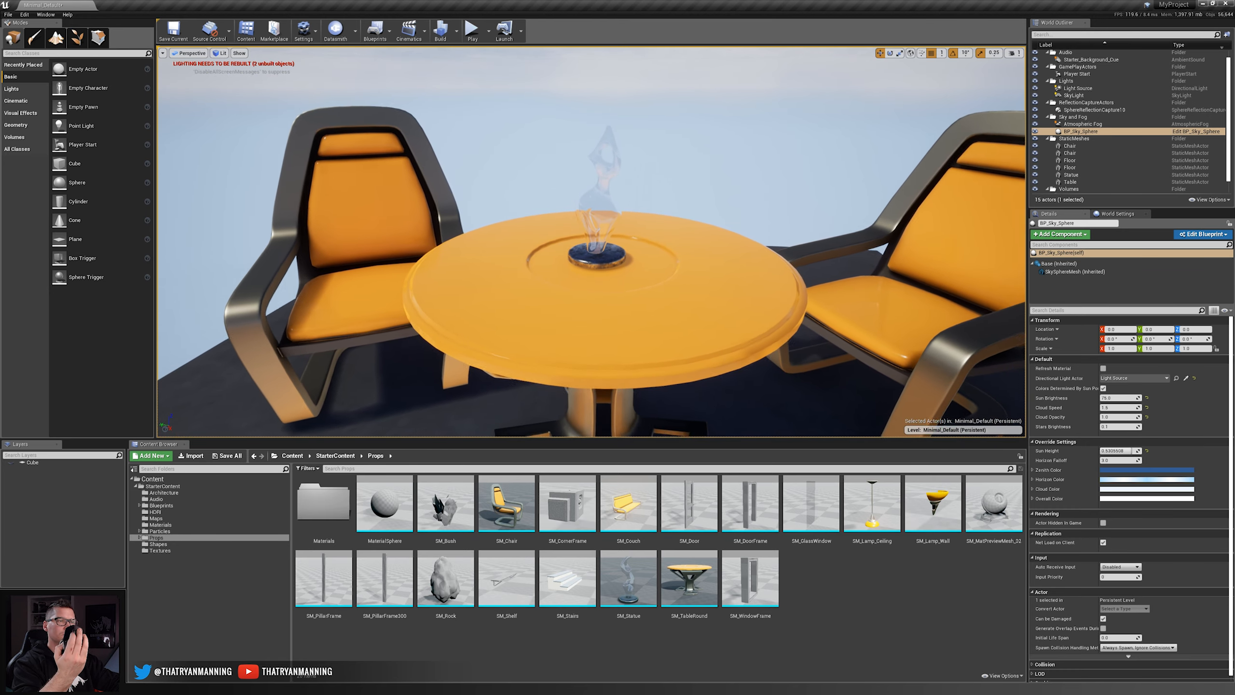
{"action": "key", "text": "w"}
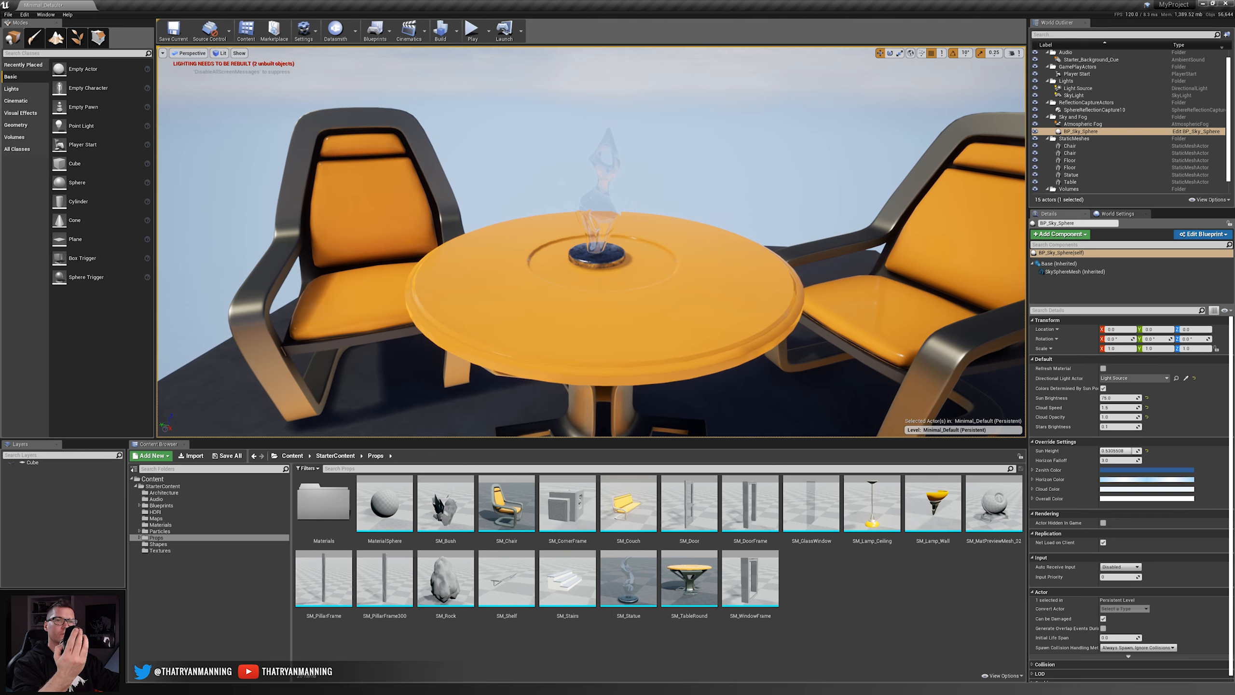
- Raise the viewport camera speed to the middle of its range, and fly away from and back to the table to test it
{"action": "left_click", "coordinate": [1015, 52]}
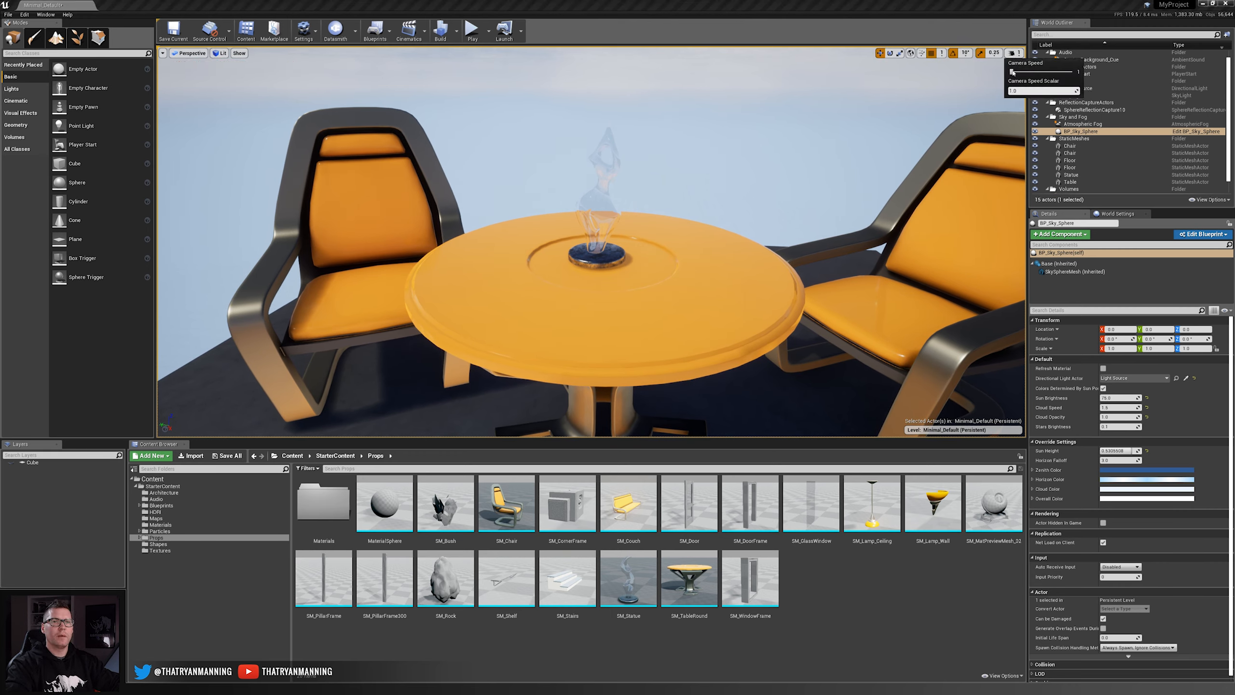
{"action": "left_click_drag", "start_coordinate": [1010, 72], "coordinate": [1038, 72]}
{"action": "left_click", "coordinate": [780, 10]}
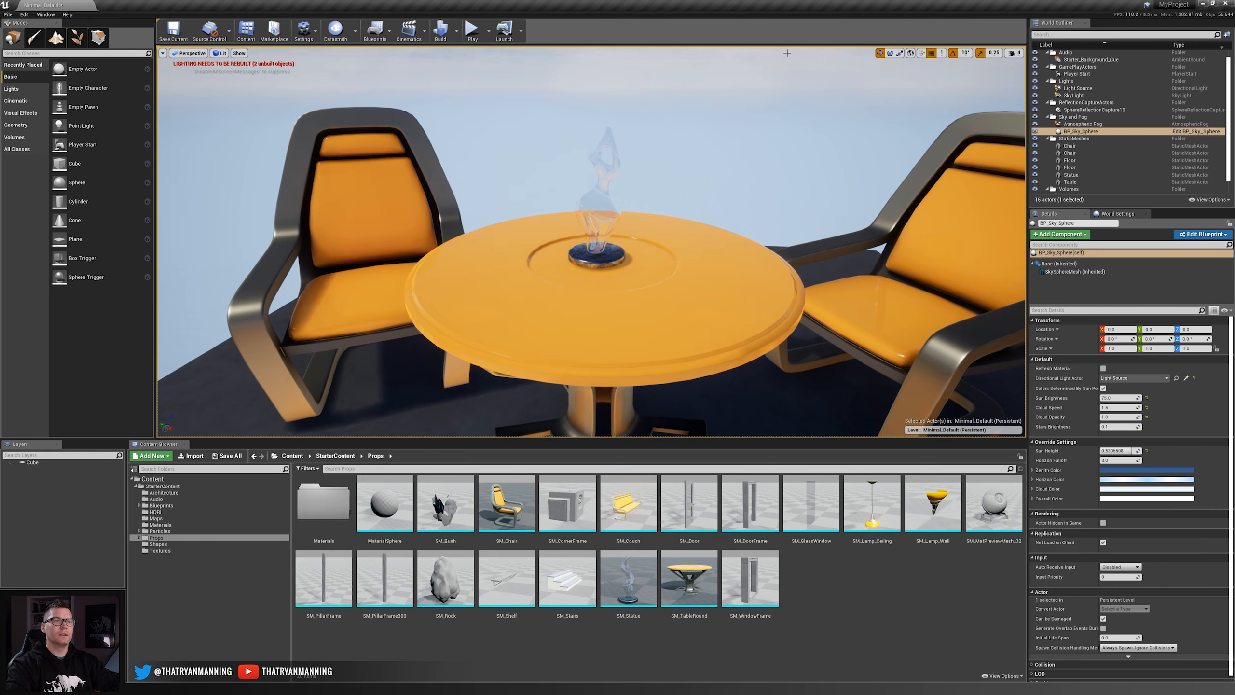
{"action": "key", "text": "s"}
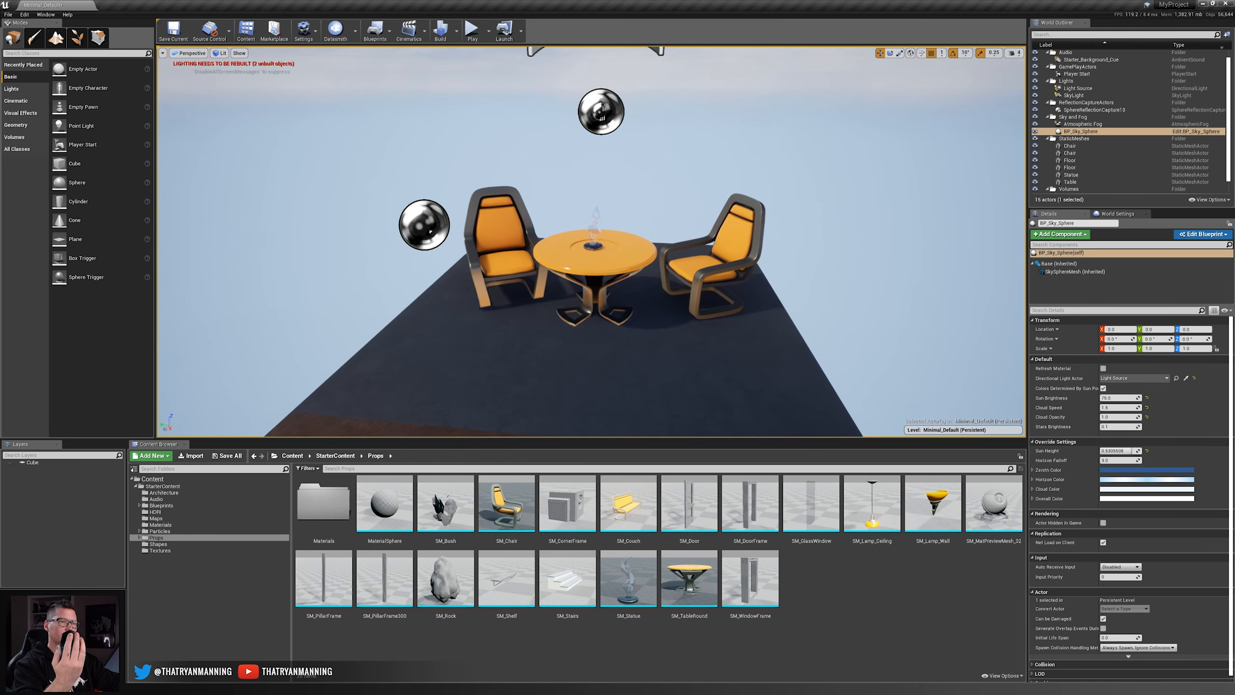
{"action": "key", "text": "w"}
- Dolly the camera repeatedly toward and away from the table in small increments, with slight changes of the viewing direction
{"action": "scroll", "coordinate": [591, 242], "scroll_direction": "down", "scroll_amount": 3}
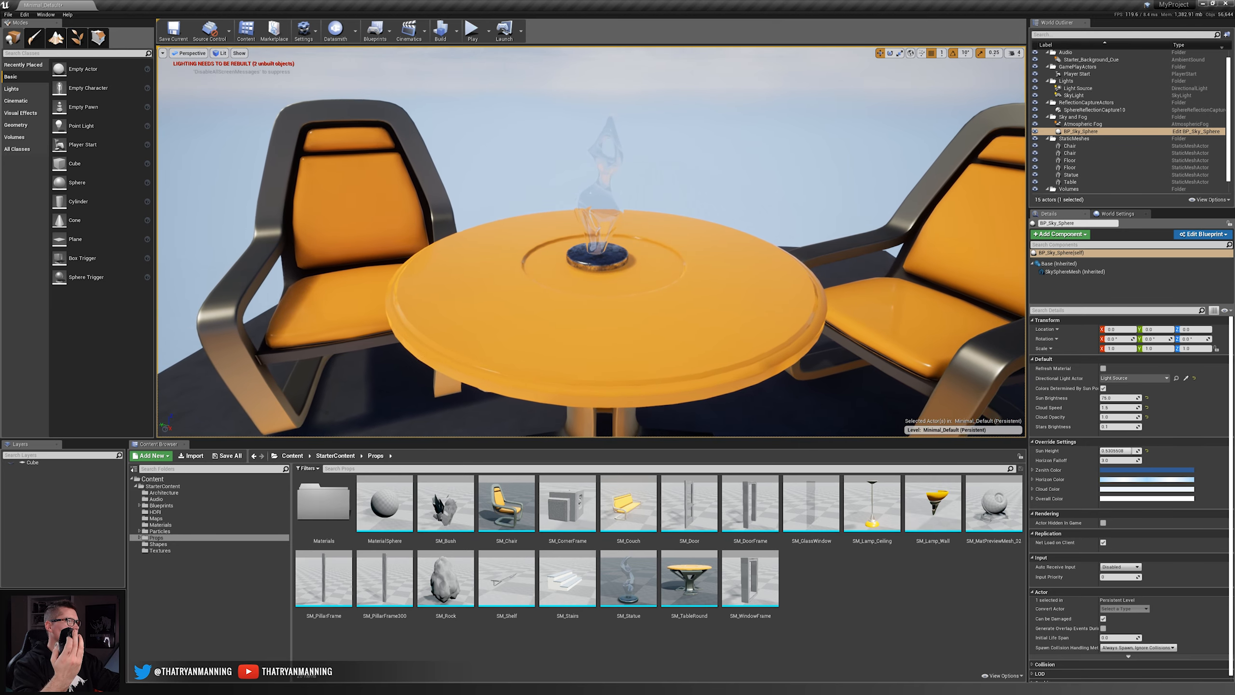
{"action": "scroll", "coordinate": [591, 242], "scroll_direction": "up", "scroll_amount": 5}
{"action": "scroll", "coordinate": [591, 242], "scroll_direction": "down", "scroll_amount": 6}
{"action": "scroll", "coordinate": [591, 242], "scroll_direction": "down", "scroll_amount": 3}
{"action": "scroll", "coordinate": [591, 242], "scroll_direction": "up", "scroll_amount": 6}
{"action": "scroll", "coordinate": [591, 242], "scroll_direction": "down", "scroll_amount": 7}
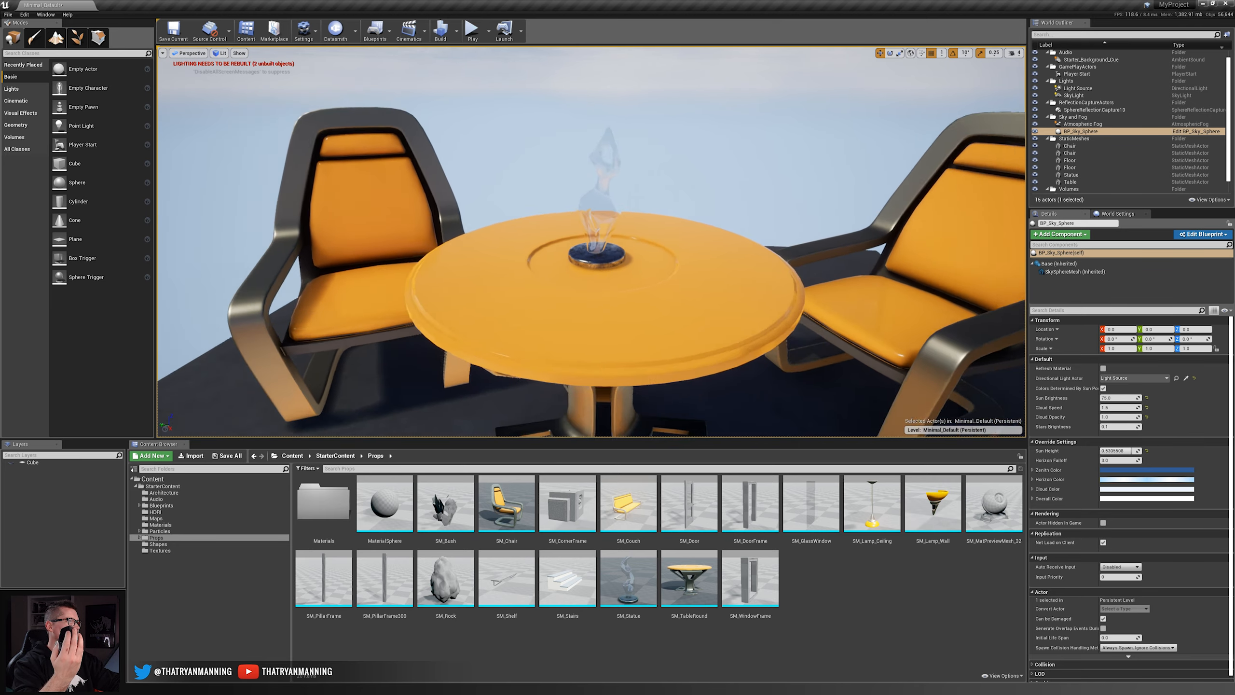
{"action": "scroll", "coordinate": [591, 242], "scroll_direction": "up", "scroll_amount": 8}
{"action": "mouse_move", "coordinate": [592, 242]}
{"action": "right_mouse_down"}
{"action": "mouse_move", "coordinate": [621, 240]}
{"action": "mouse_move", "coordinate": [592, 247]}
{"action": "right_mouse_up"}
{"action": "right_click_drag", "start_coordinate": [711, 159], "coordinate": [708, 159]}
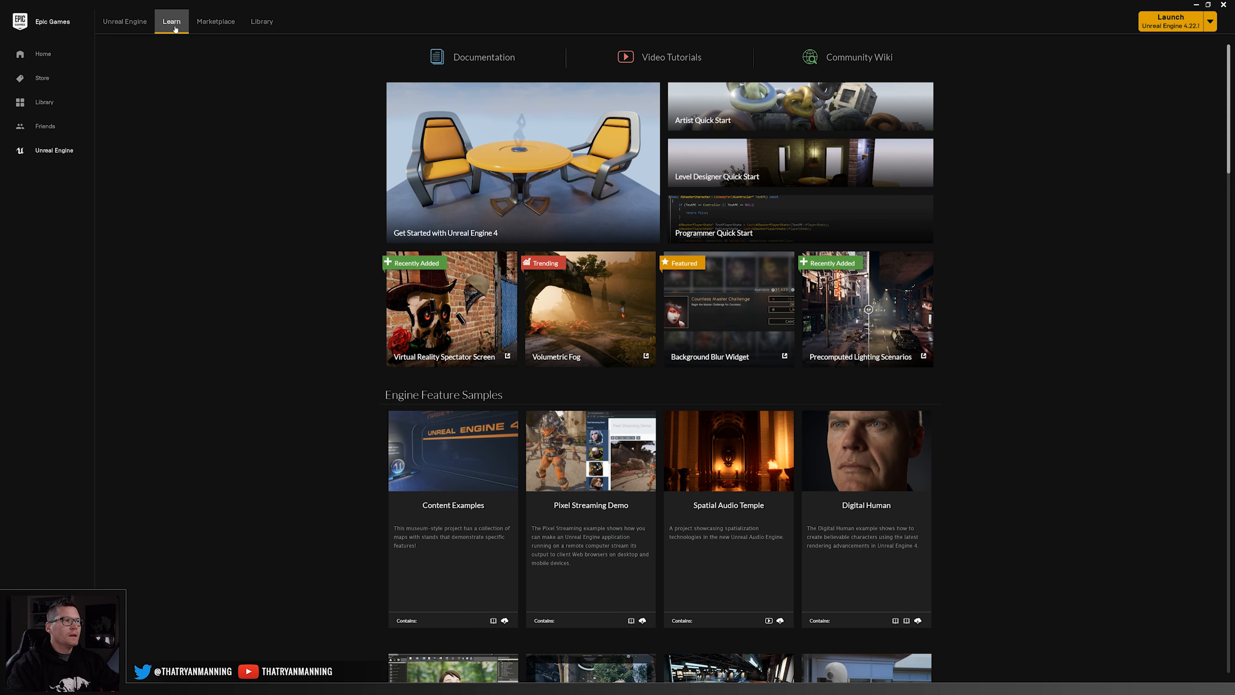
- Look through the Engine Feature Samples on the Learn page of the Epic Games Launcher
{"action": "scroll", "coordinate": [323, 457], "scroll_direction": "down", "scroll_amount": 3}
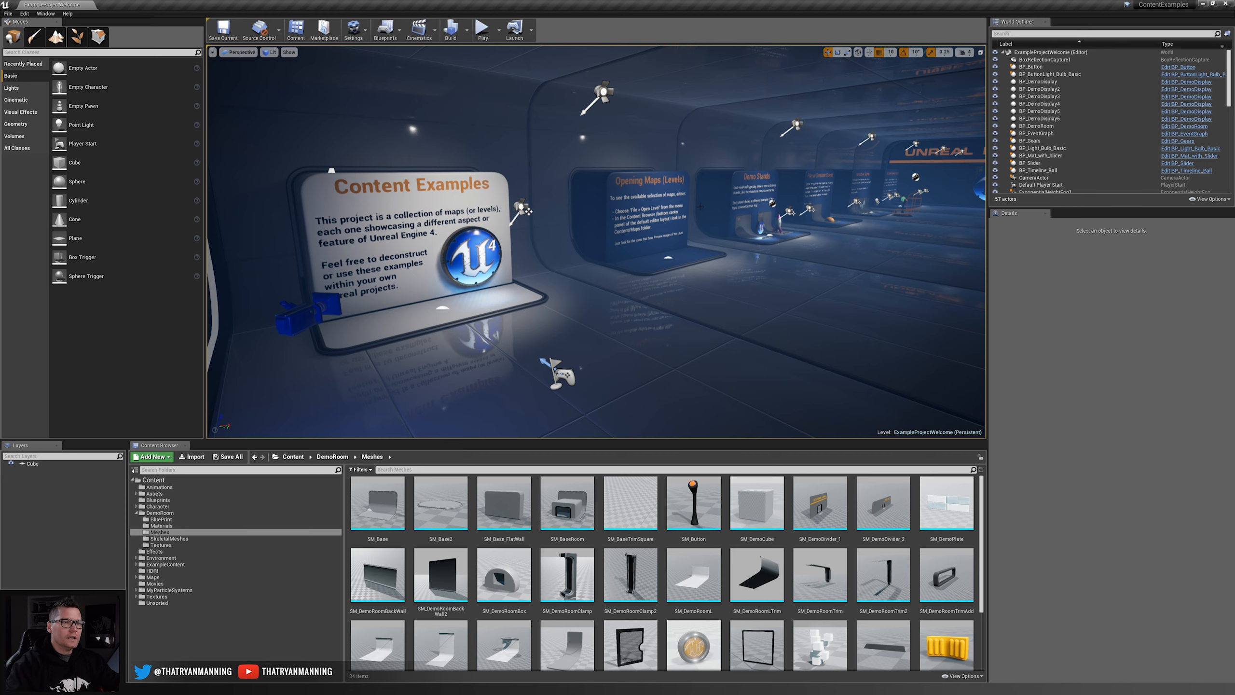
- In the ContentExamples project, start playing the level from the demo room floor near the Content Examples stand
{"action": "right_click_drag", "start_coordinate": [700, 207], "coordinate": [739, 205]}
{"action": "right_click", "coordinate": [575, 359]}
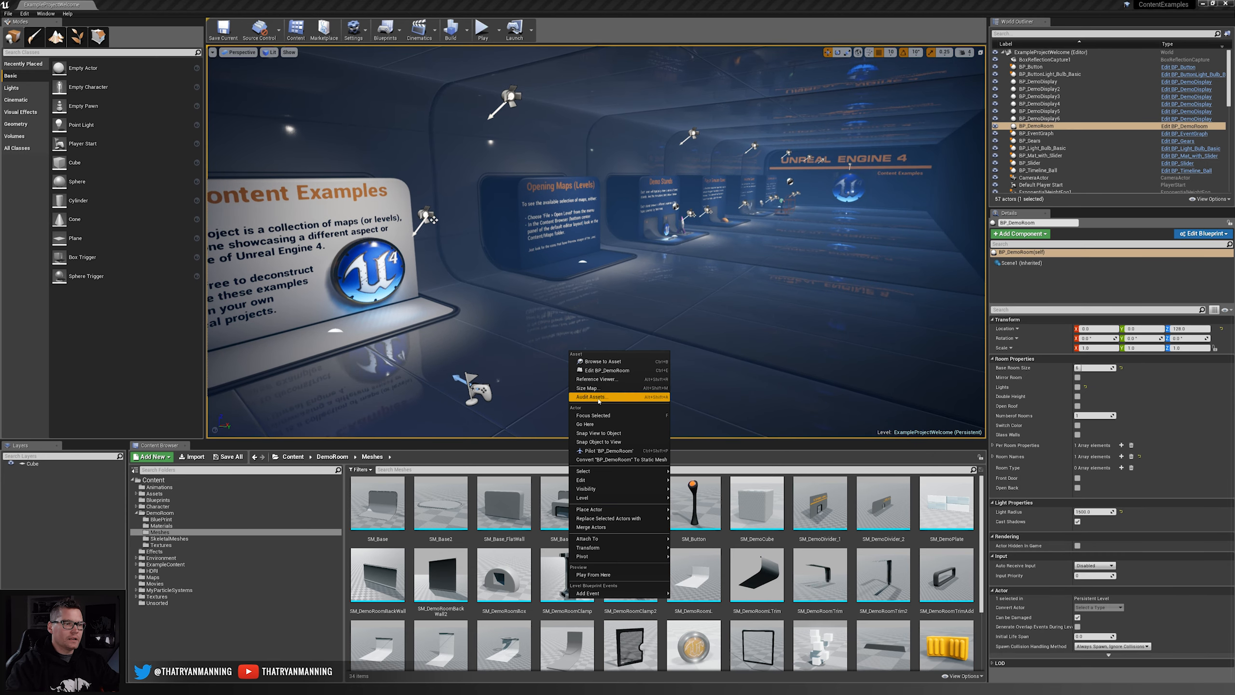
{"action": "left_click", "coordinate": [612, 578]}
{"action": "left_click", "coordinate": [501, 165]}
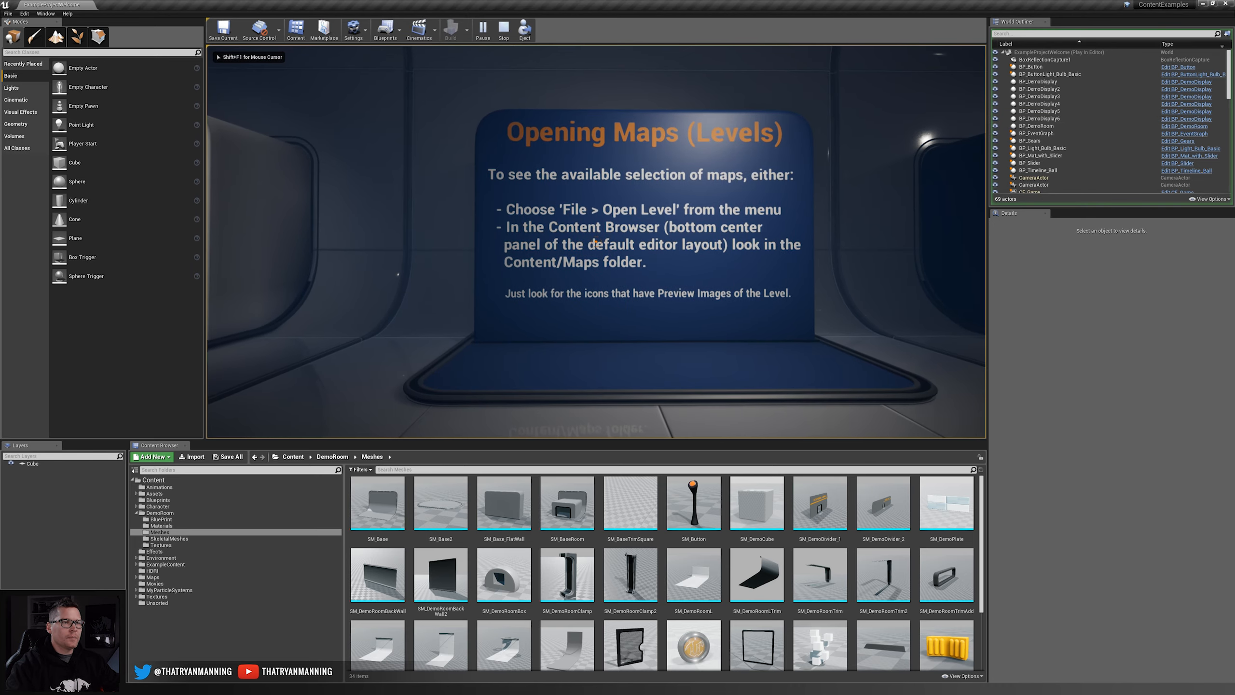
- Walk along the room to the interactive stand and move the 1.D pixels-in-row slider to about 60.7
{"action": "key", "text": "w"}
{"action": "key", "text": "w"}
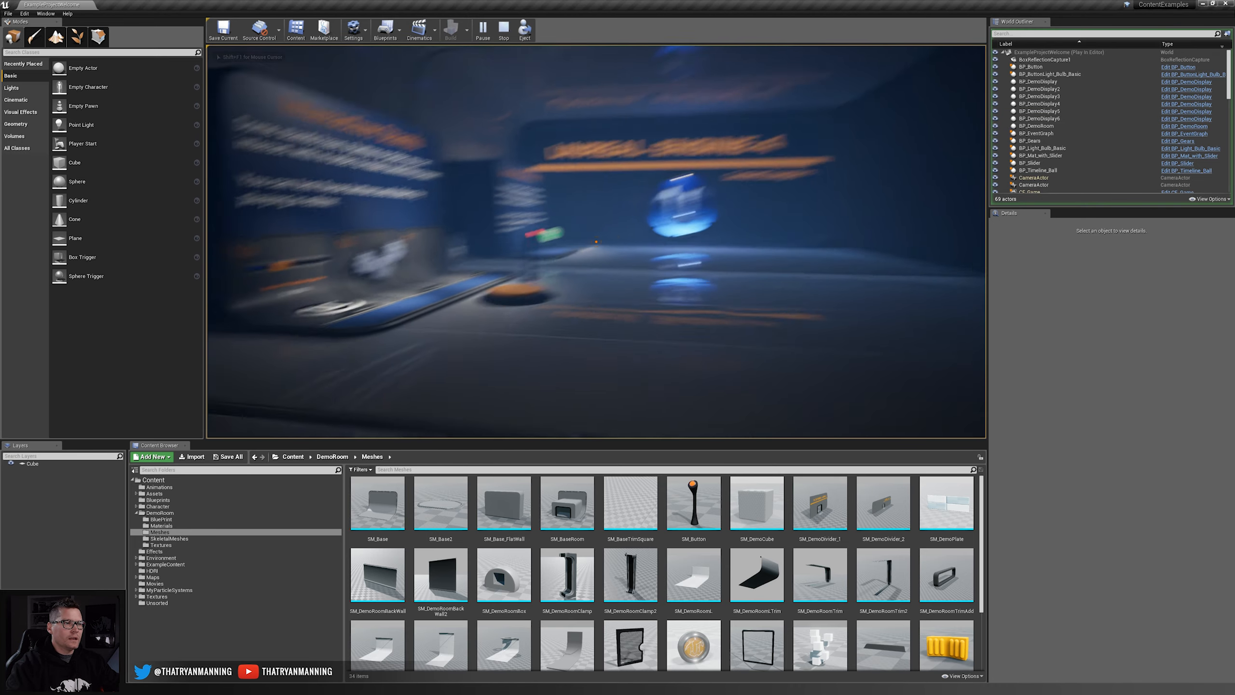
{"action": "key", "text": "w"}
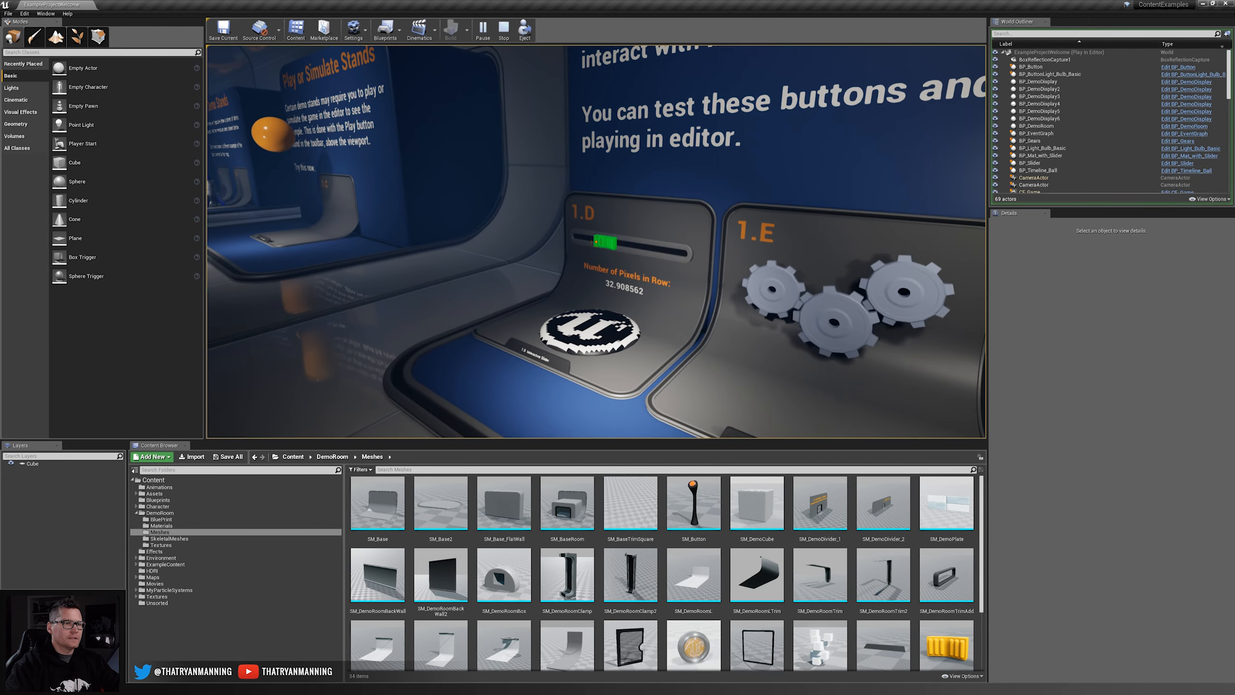
{"action": "left_click_drag", "start_coordinate": [596, 242], "coordinate": [627, 243]}
- Walk over to the red button pedestal in front of display 1.F, and end the play session
{"action": "key", "text": "s"}
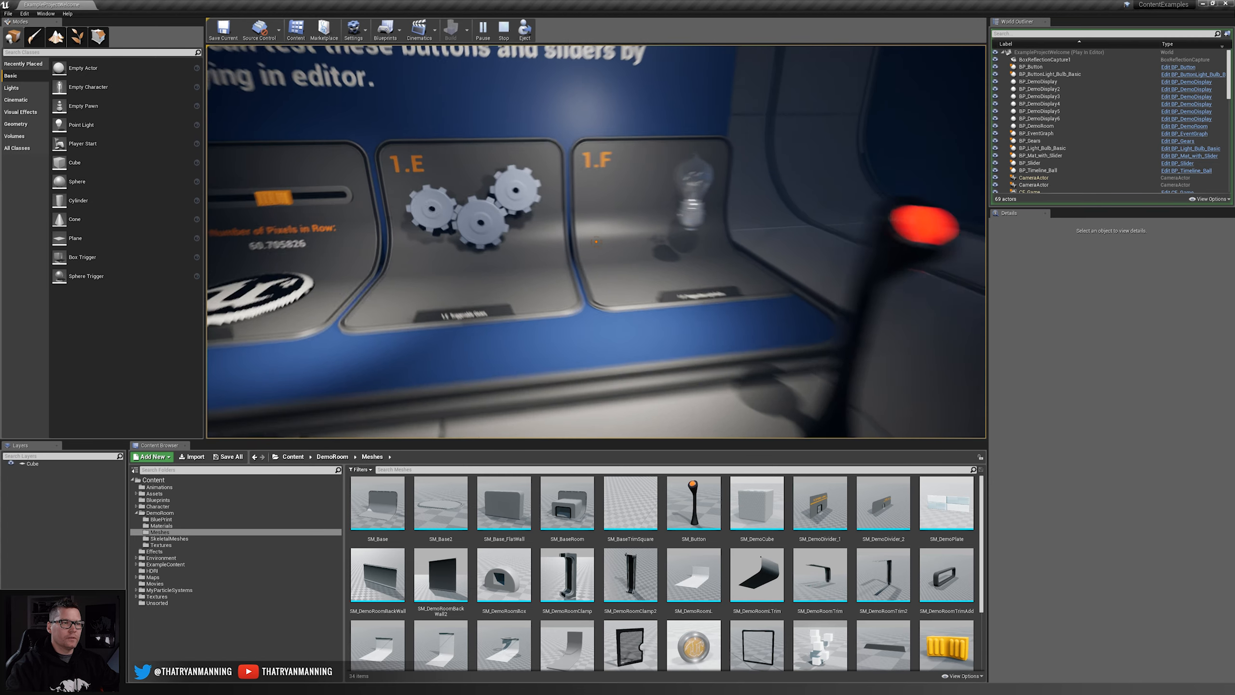
{"action": "key", "text": "w"}
{"action": "key", "text": "s"}
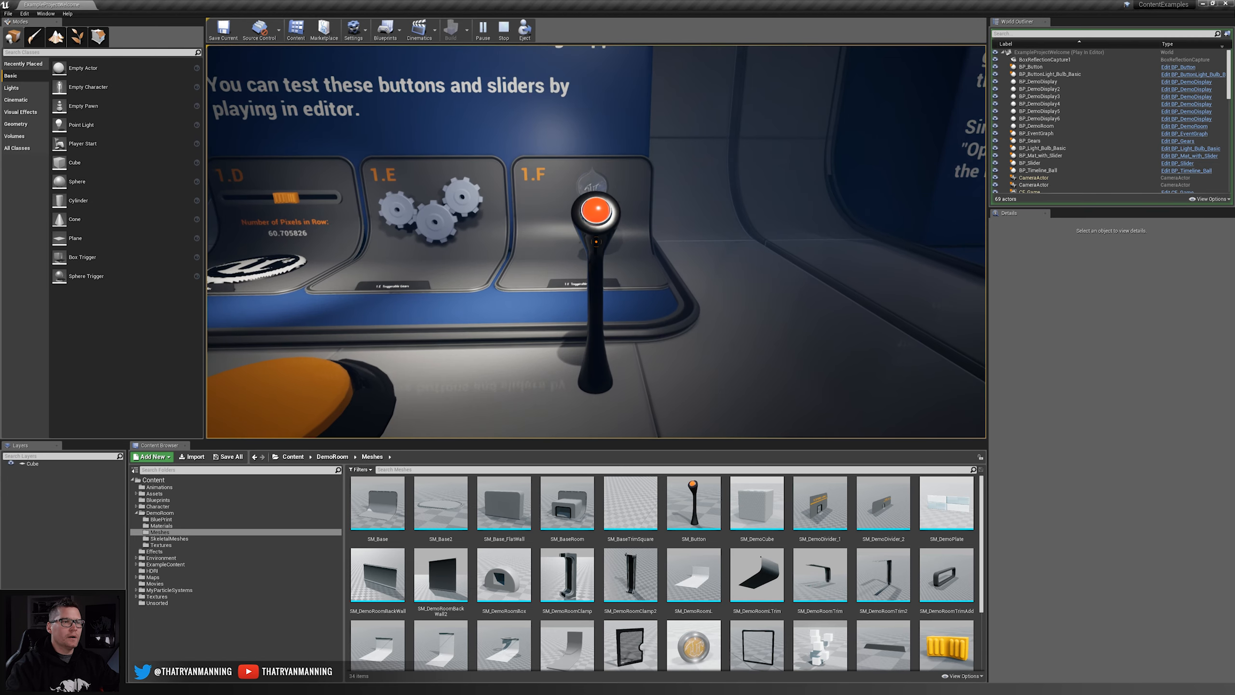
{"action": "key", "text": "w"}
{"action": "key", "text": "Escape"}
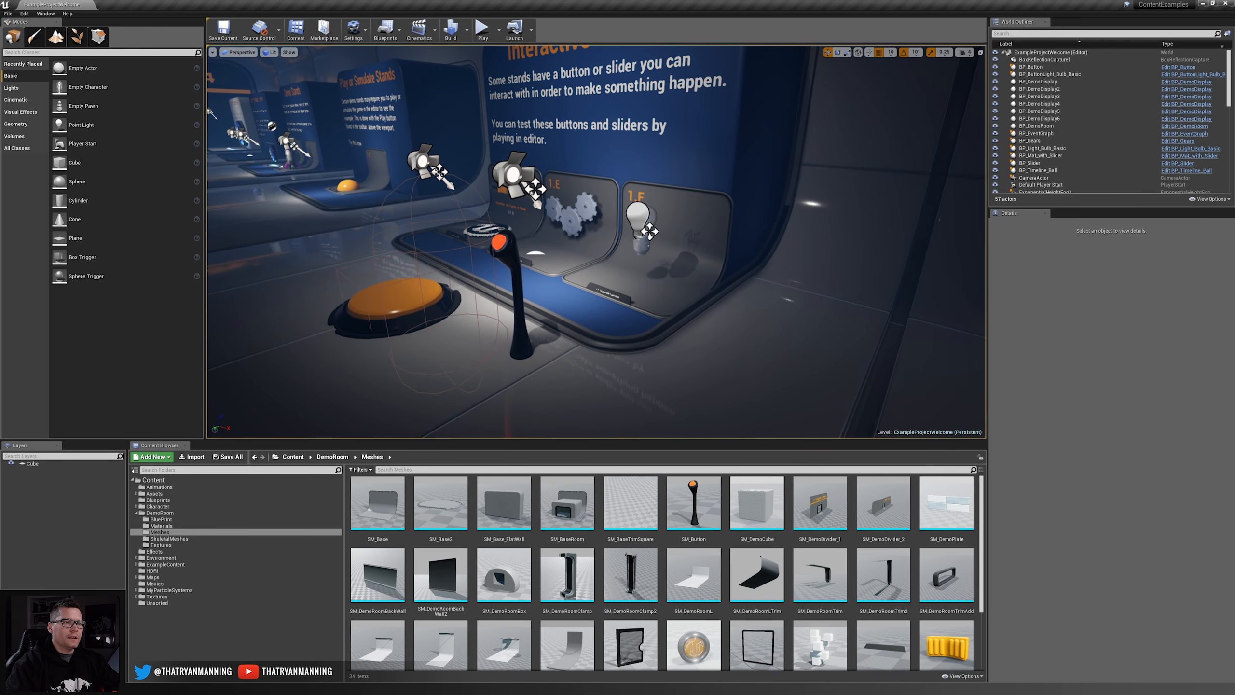
- Select the light bulb in display 1.F, inspect the Event Graph of its BP_Light_Bulb_Basic Blueprint, and close the Blueprint editor
{"action": "left_click", "coordinate": [638, 217]}
{"action": "left_click", "coordinate": [1173, 149]}
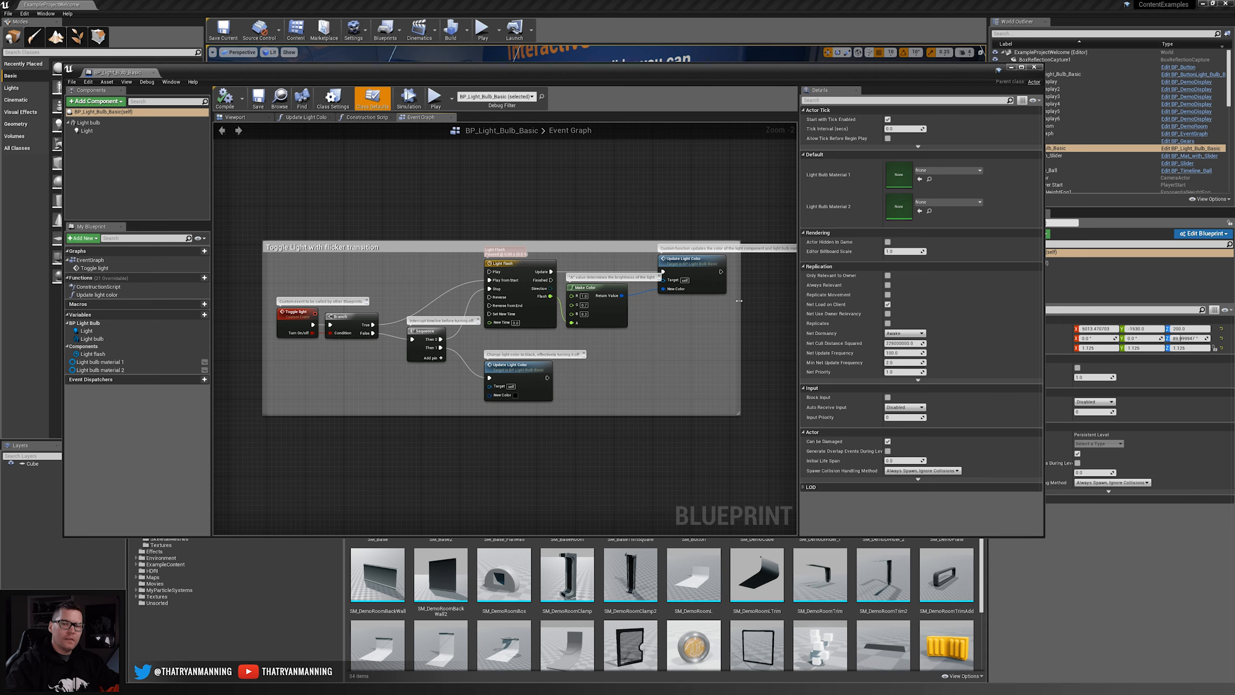
{"action": "left_click", "coordinate": [1035, 67]}
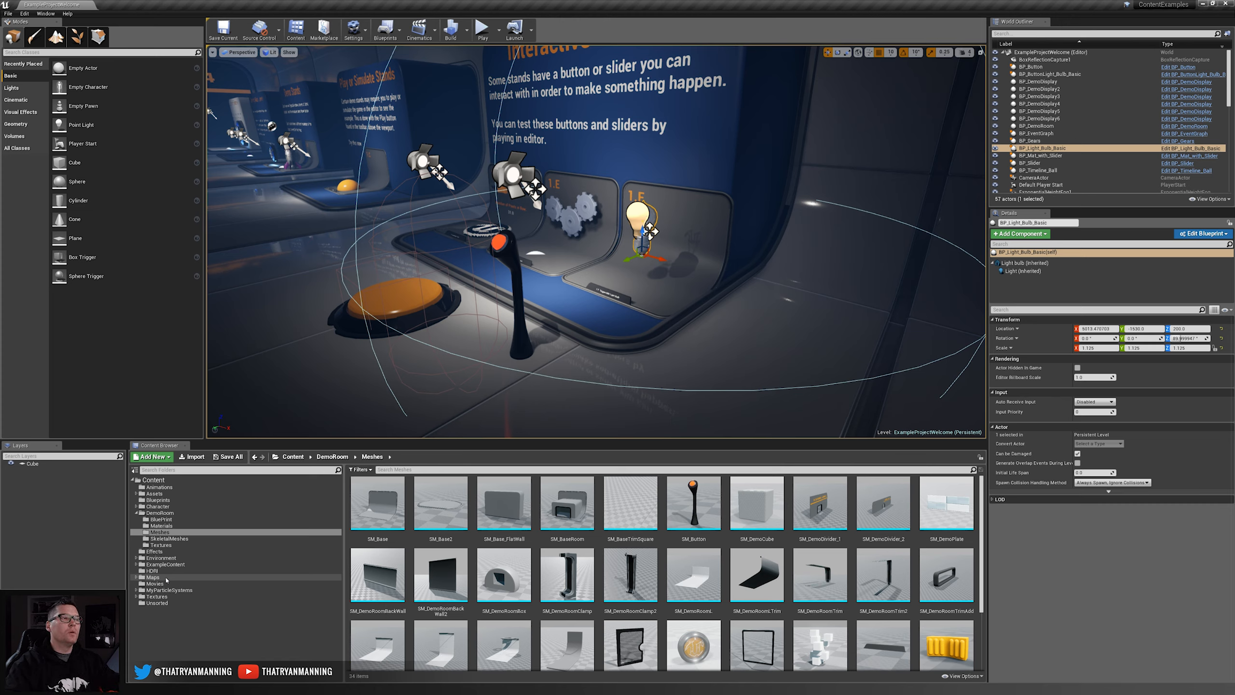
- Open the Landscapes level from the project's Maps folder
{"action": "left_click", "coordinate": [166, 578]}
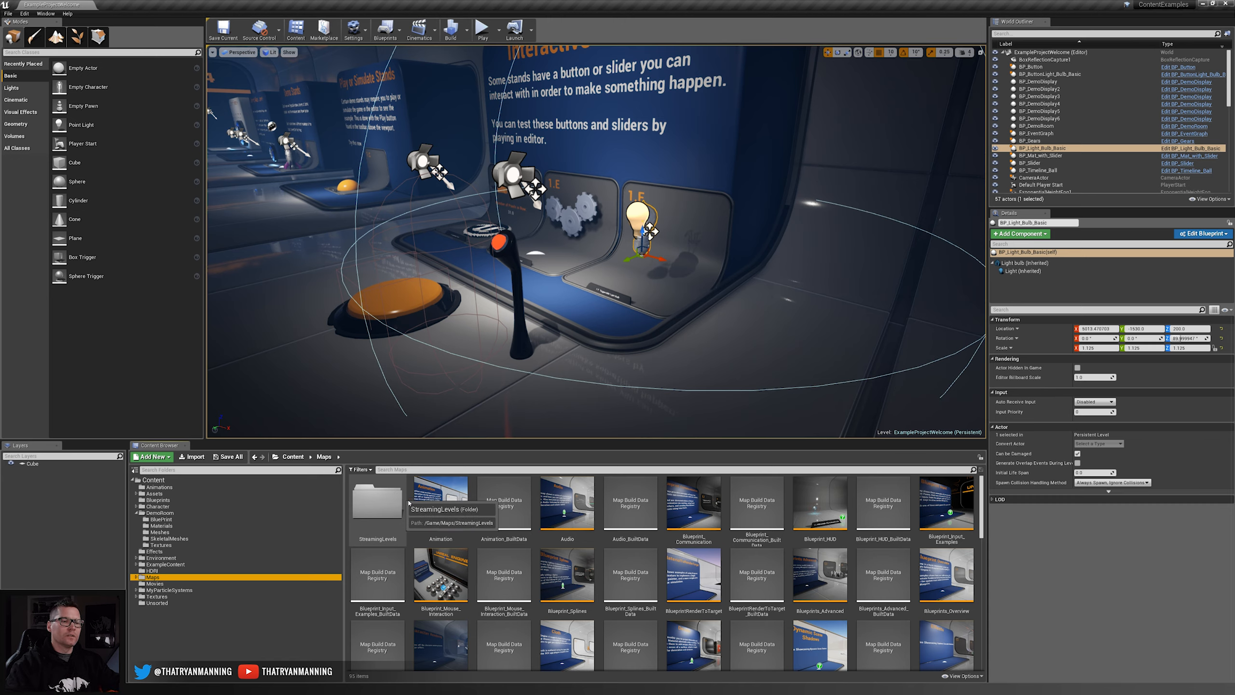
{"action": "scroll", "coordinate": [837, 565], "scroll_direction": "down", "scroll_amount": 4}
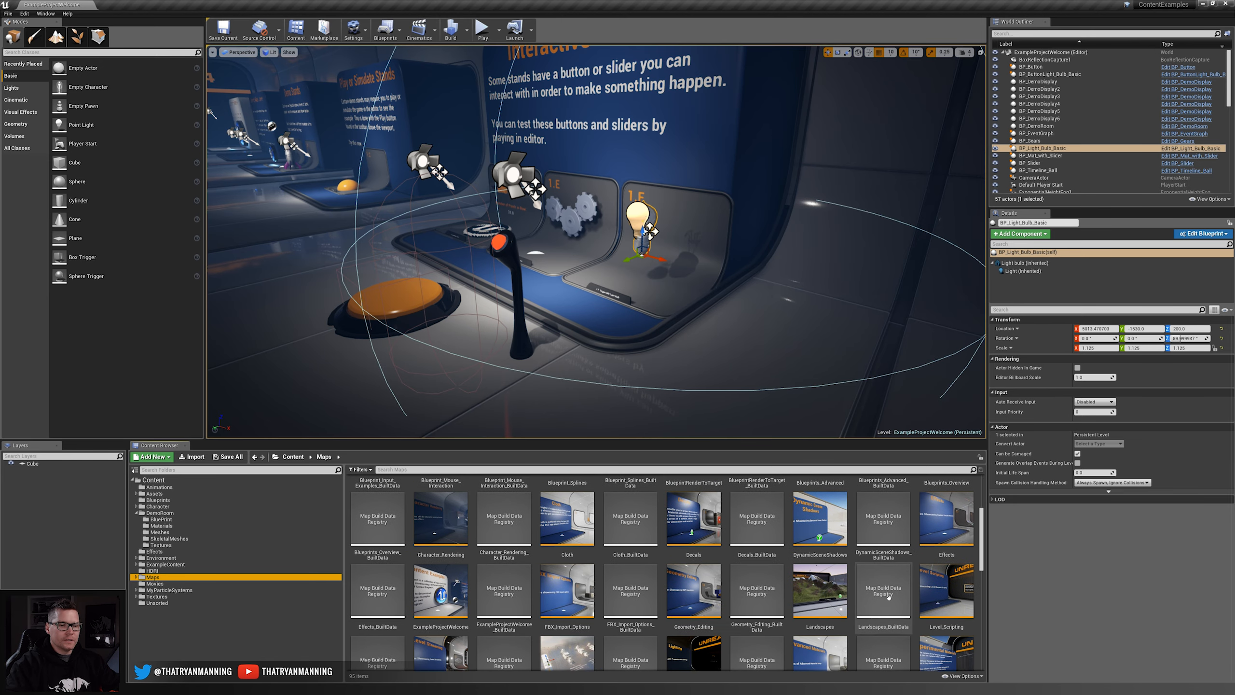
{"action": "double_click", "coordinate": [815, 578]}
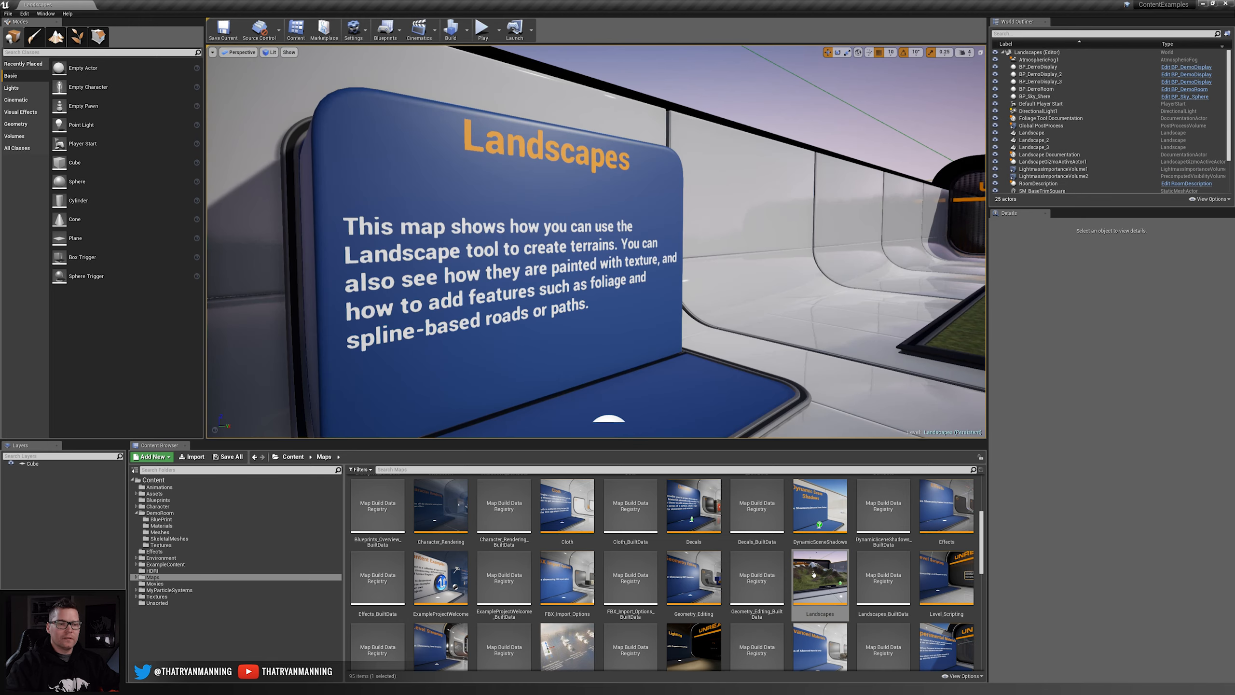
- Fly to the 1.1 Landscape exhibit and select its mountain landscape
{"action": "right_click_drag", "start_coordinate": [513, 250], "coordinate": [634, 224]}
{"action": "key", "text": "w"}
{"action": "key", "text": "d"}
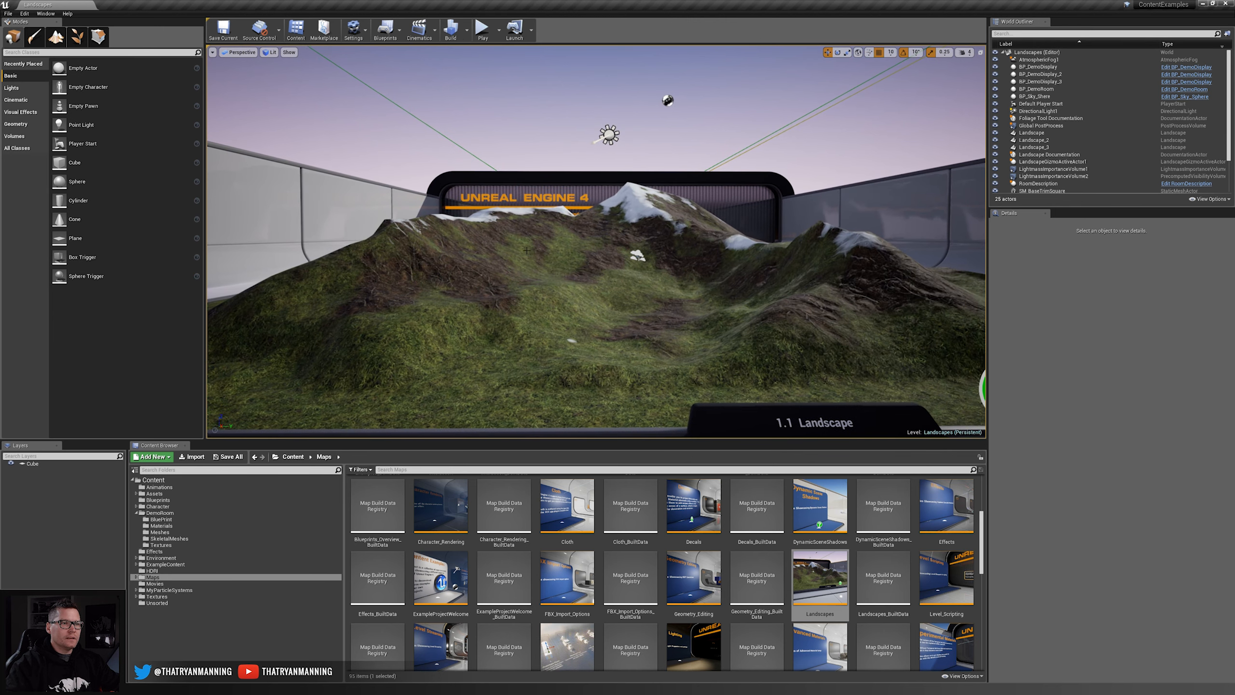
{"action": "left_click", "coordinate": [490, 293]}
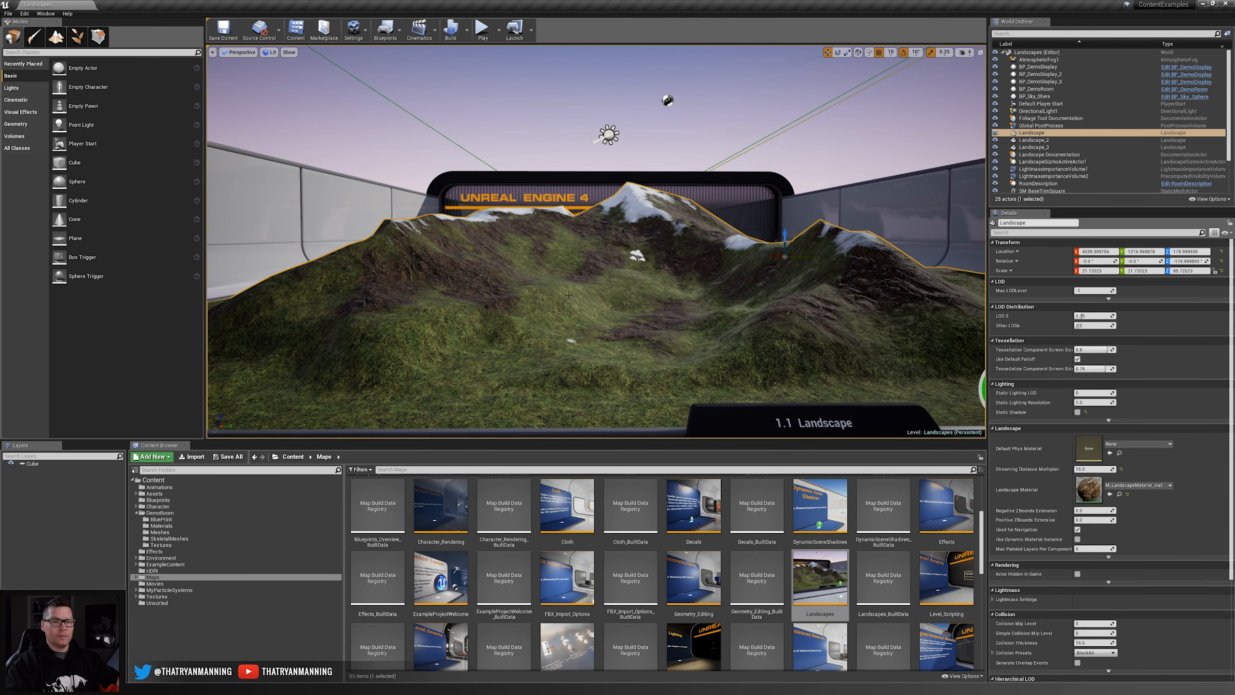
- Locate the selected landscape's material among the project assets, and open the base M_LandscapeMaterial to examine its full node graph
{"action": "left_click", "coordinate": [1119, 494]}
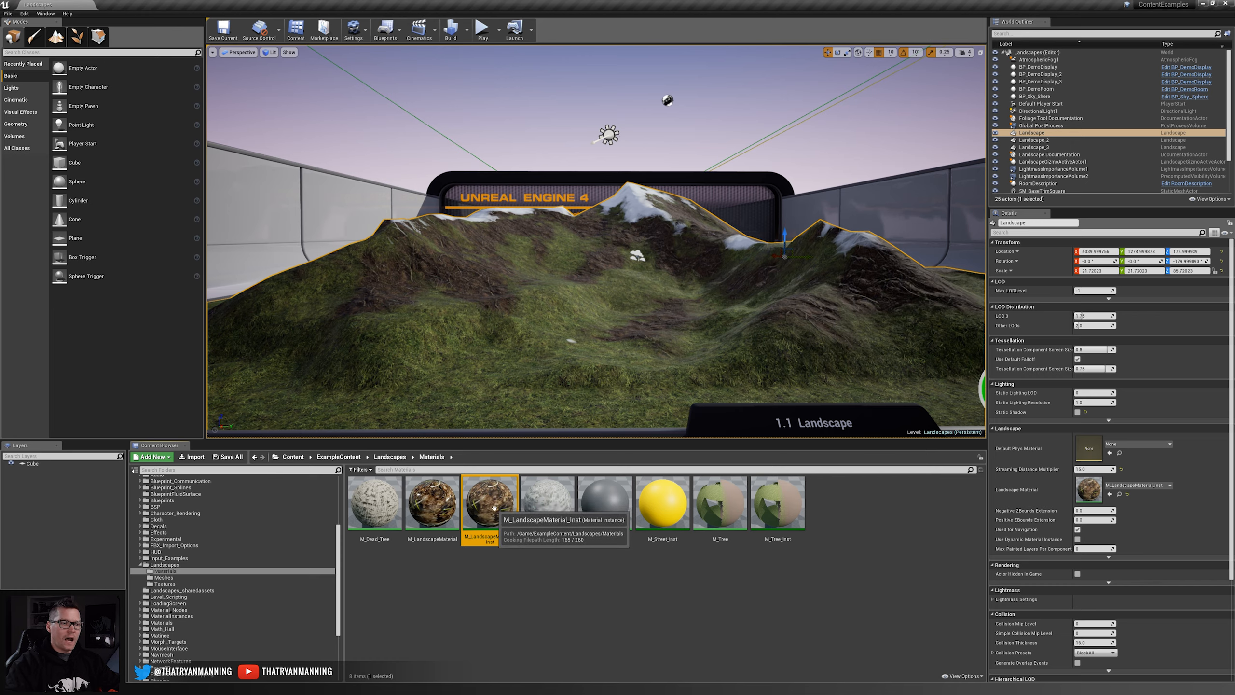
{"action": "left_click", "coordinate": [431, 506]}
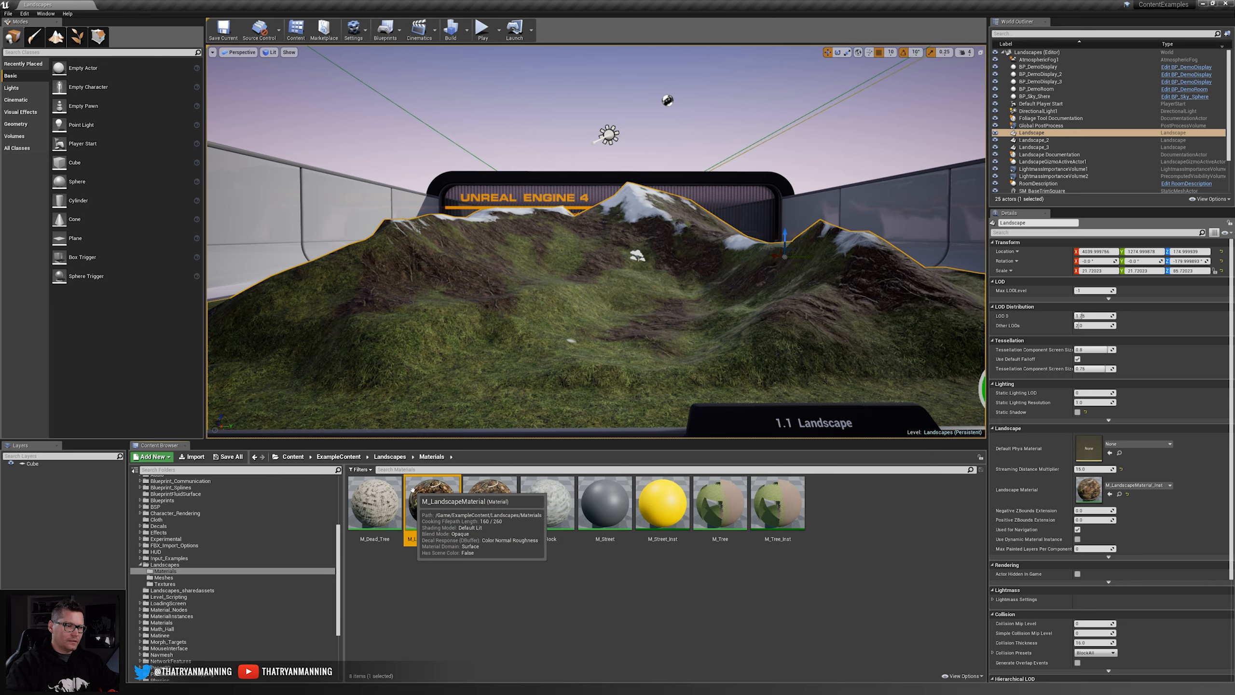
{"action": "double_click", "coordinate": [431, 506]}
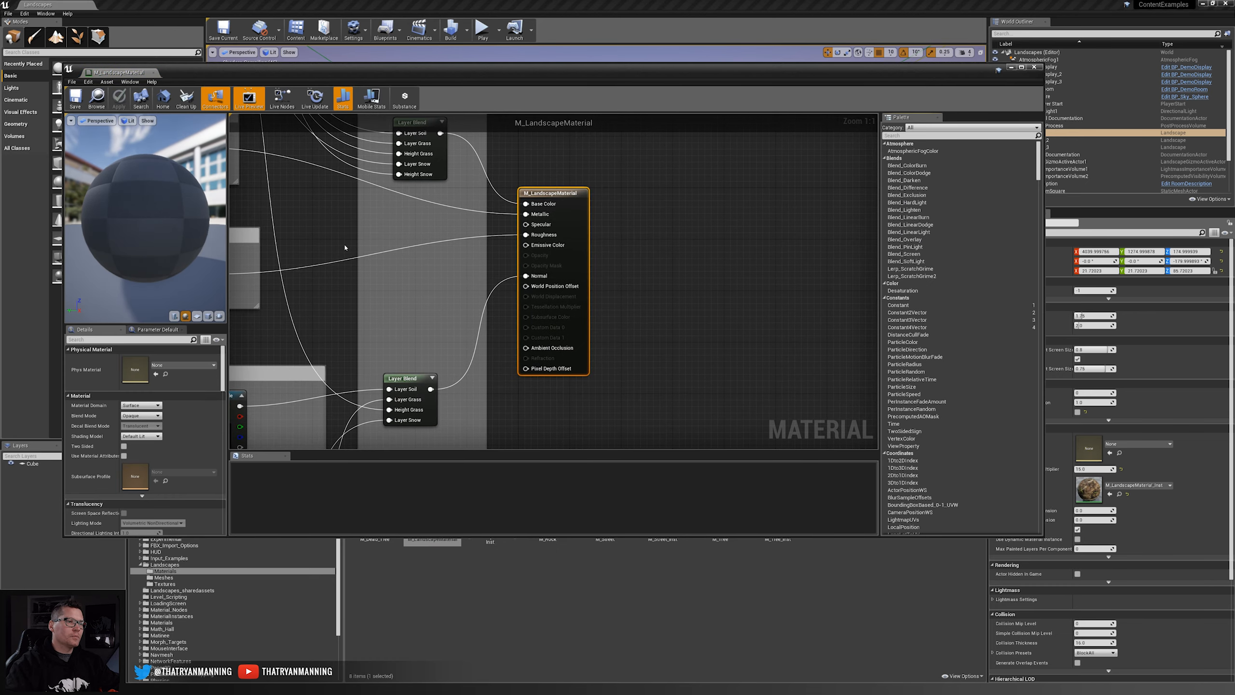
{"action": "scroll", "coordinate": [345, 248], "scroll_direction": "down", "scroll_amount": 4}
{"action": "right_click_drag", "start_coordinate": [342, 259], "coordinate": [673, 290]}
{"action": "scroll", "coordinate": [556, 303], "scroll_direction": "down", "scroll_amount": 2}
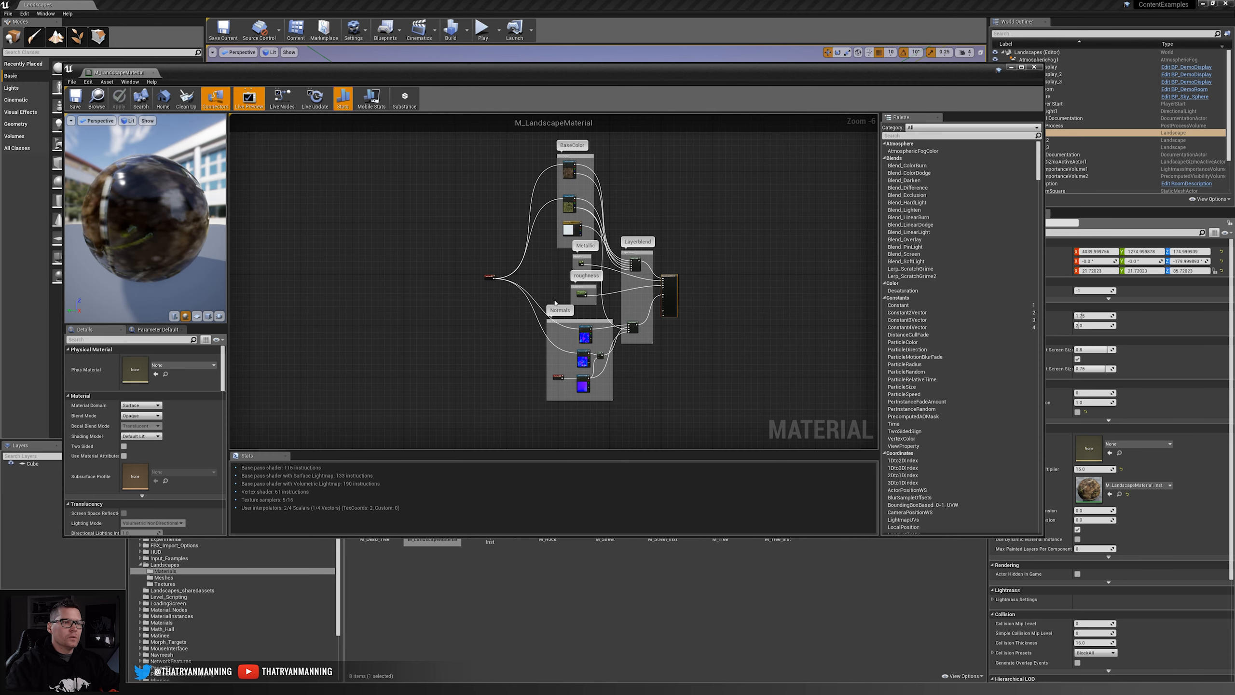